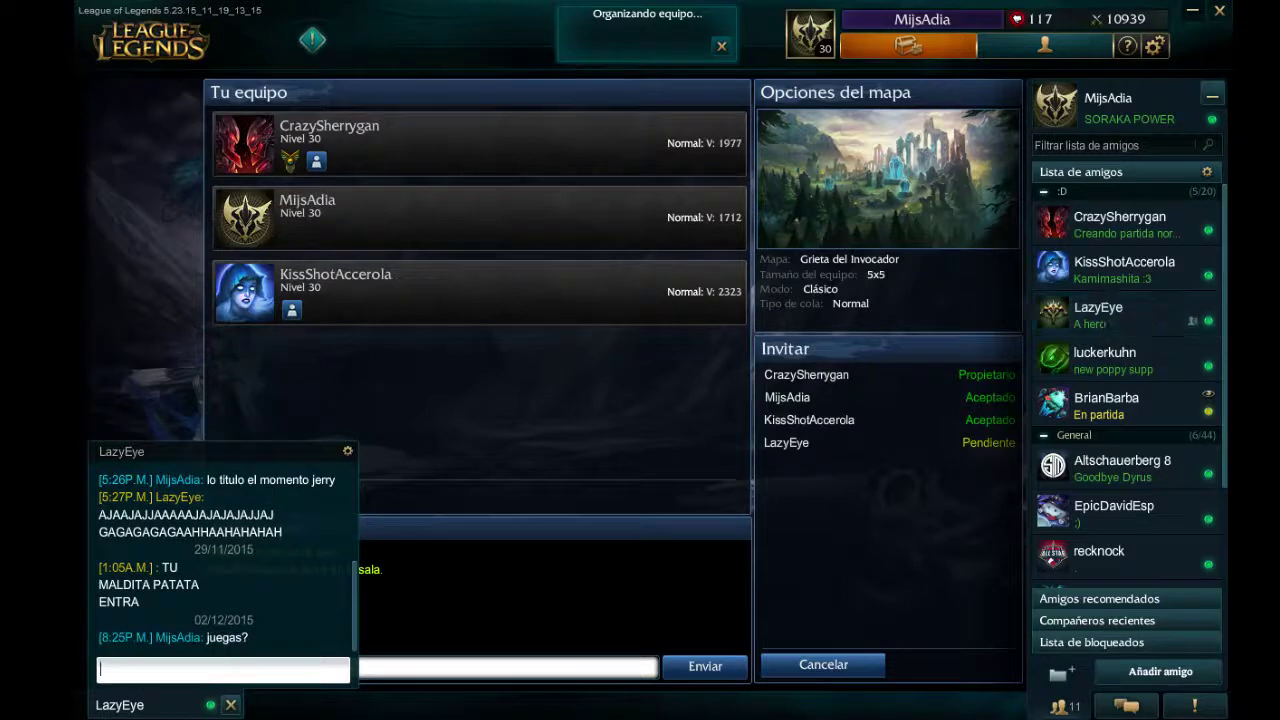
{"action": "left_click", "coordinate": [168, 707]}
{"action": "left_click", "coordinate": [168, 707]}
{"action": "left_click", "coordinate": [168, 707]}
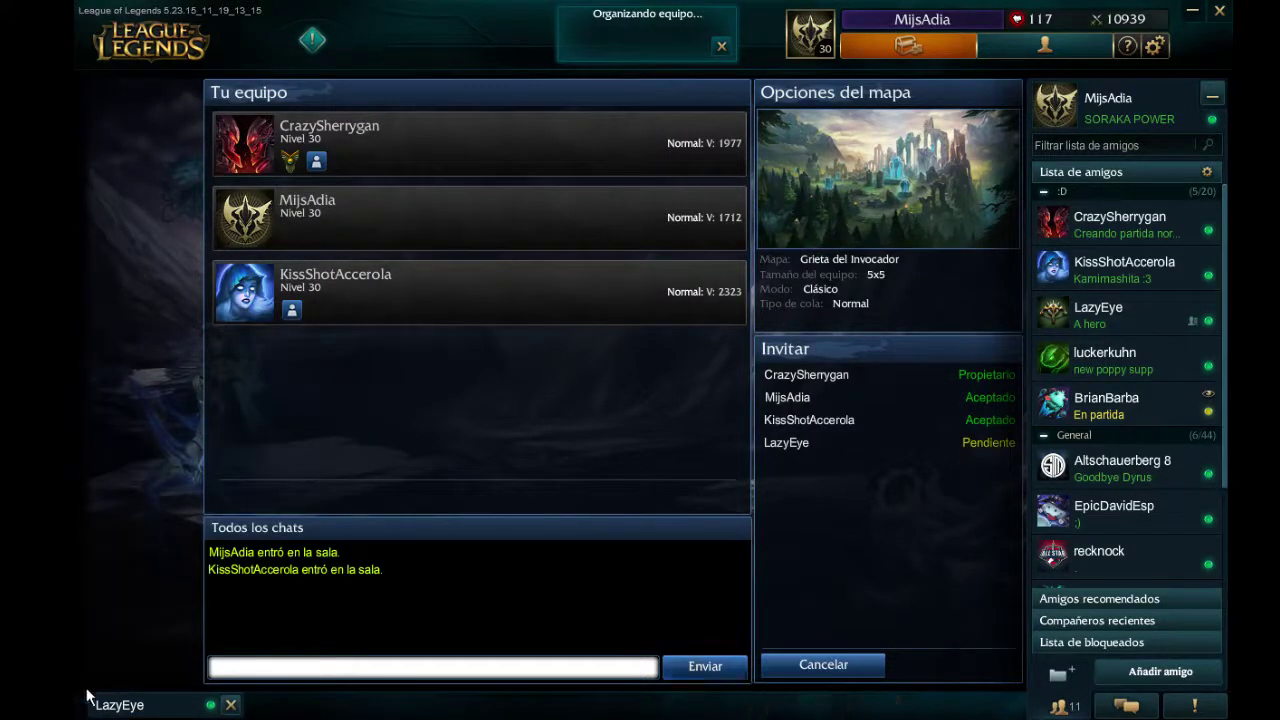
{"action": "left_click", "coordinate": [131, 706]}
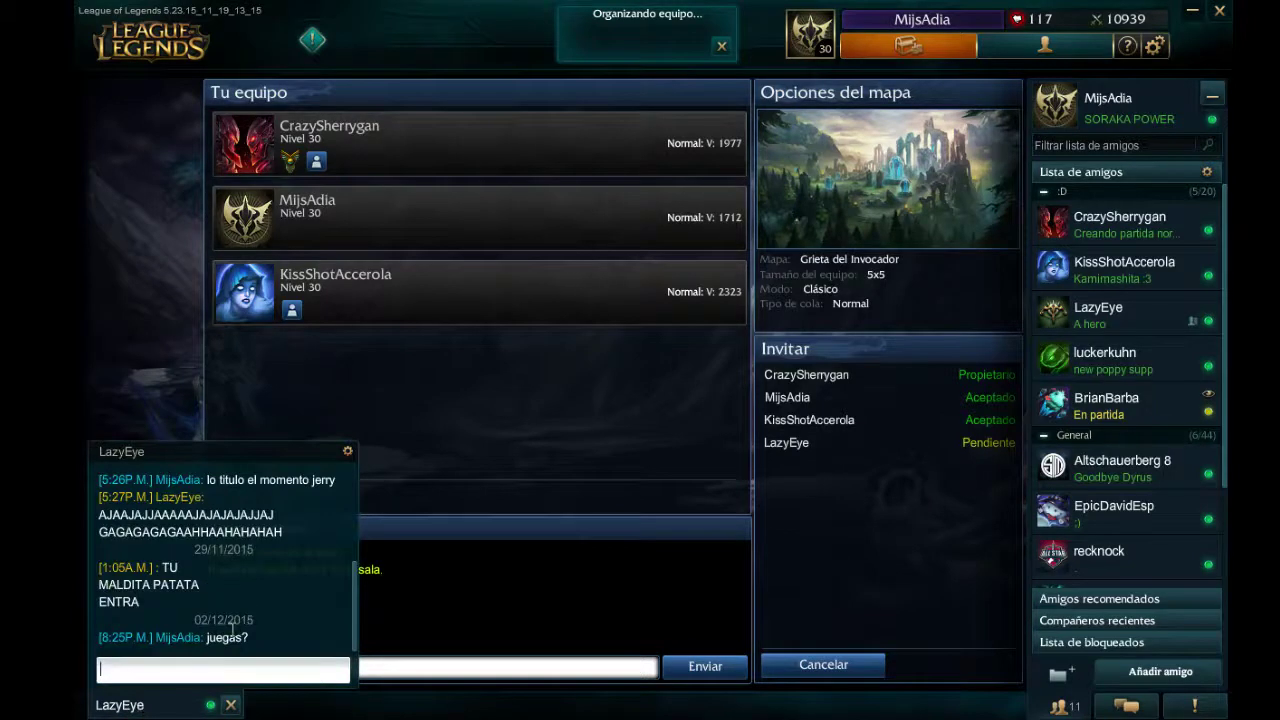
{"action": "left_click", "coordinate": [189, 711]}
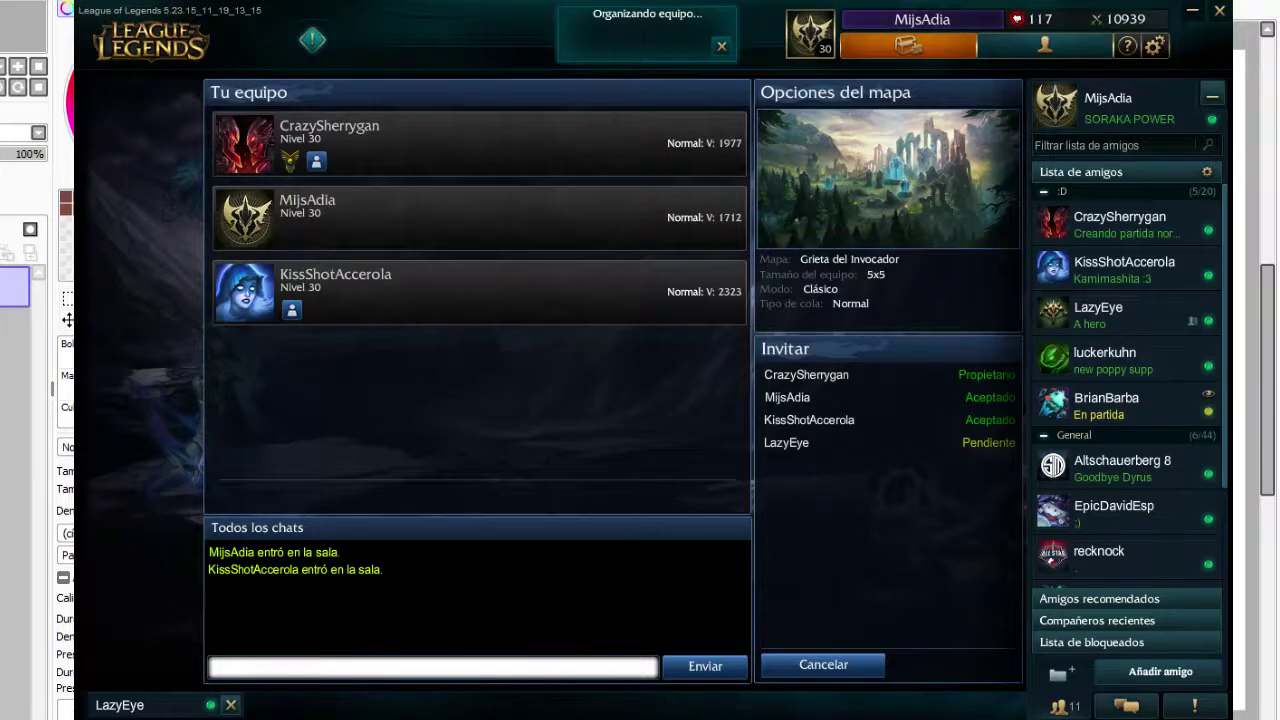
Switch to PaintTool SAI and choose the "Algo ahi" brush
{"action": "key", "text": "alt+Tab"}
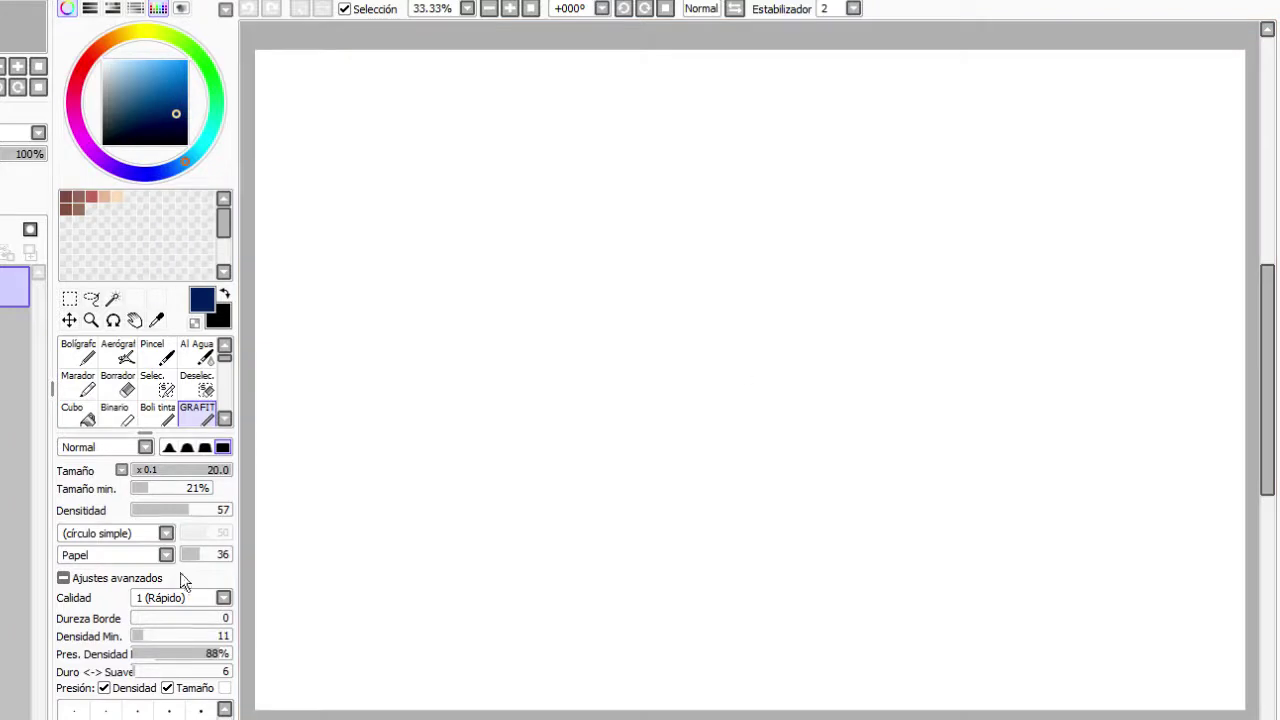
{"action": "scroll", "coordinate": [201, 715], "scroll_direction": "down", "scroll_amount": 3}
{"action": "left_click", "coordinate": [201, 718]}
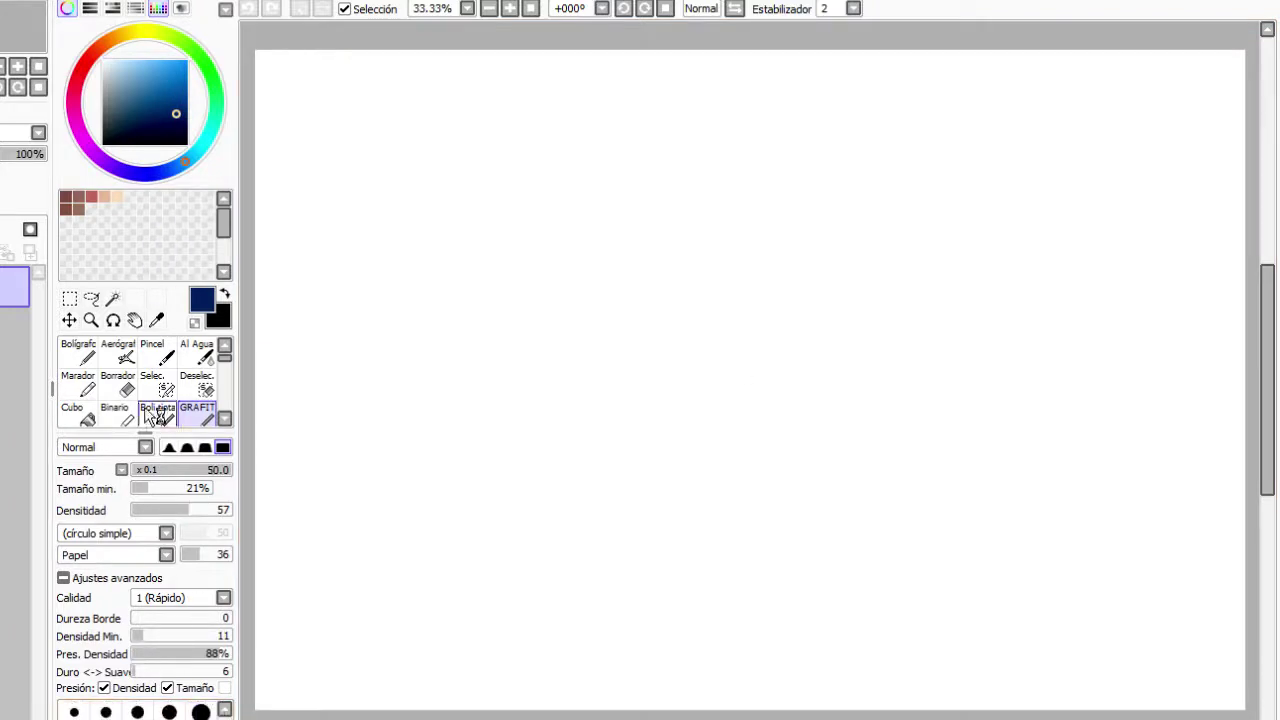
{"action": "left_click", "coordinate": [224, 418]}
{"action": "left_click", "coordinate": [225, 345]}
{"action": "left_click", "coordinate": [225, 345]}
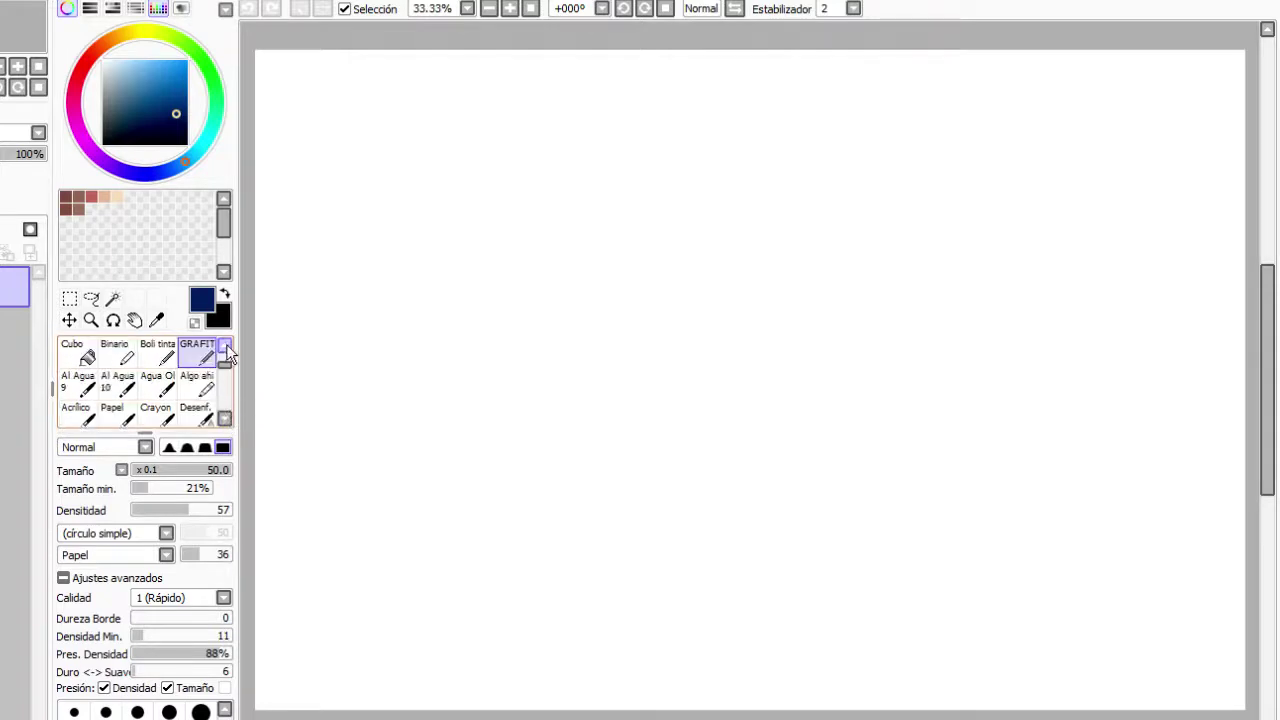
{"action": "left_click", "coordinate": [197, 385]}
Try the brush with trial strokes at sizes 120 and 50 on the blank canvas, undoing each one
{"action": "mouse_move", "coordinate": [466, 300]}
{"action": "left_mouse_down"}
{"action": "mouse_move", "coordinate": [405, 425]}
{"action": "mouse_move", "coordinate": [496, 315]}
{"action": "mouse_move", "coordinate": [500, 335]}
{"action": "mouse_move", "coordinate": [580, 330]}
{"action": "left_mouse_up"}
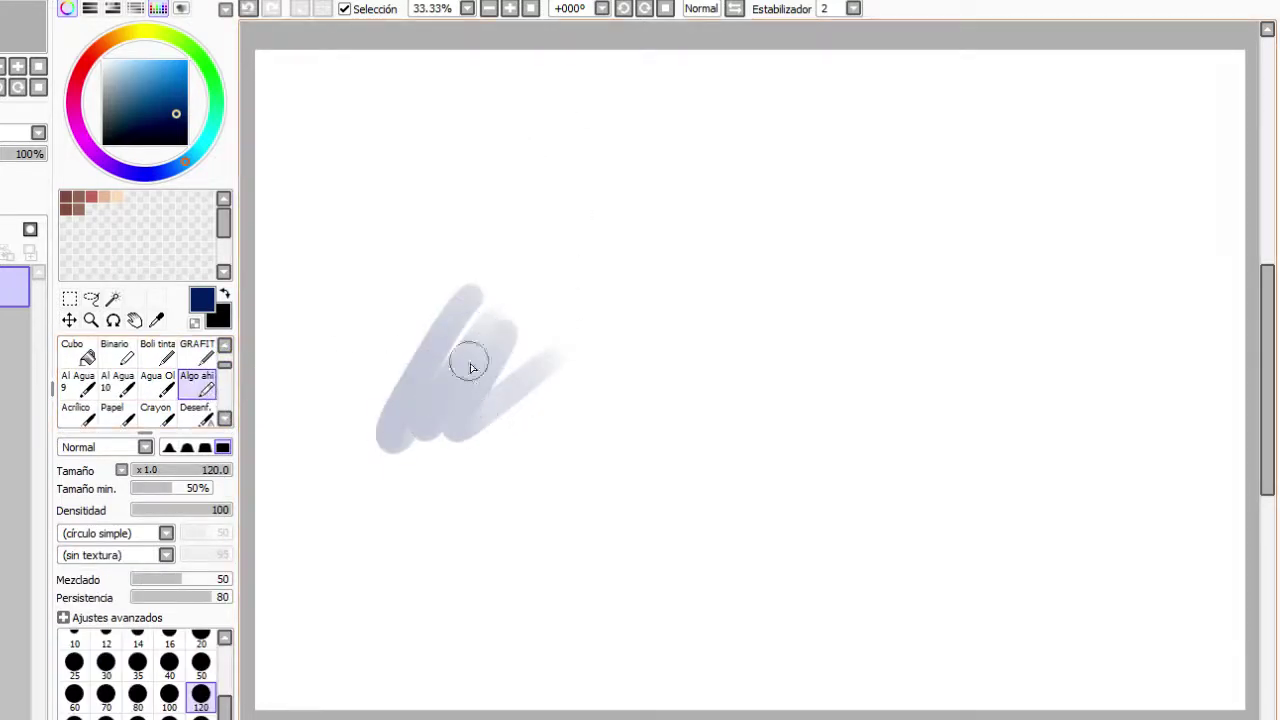
{"action": "key", "text": "ctrl+z"}
{"action": "key", "text": "ctrl+z"}
{"action": "key", "text": "ctrl+z"}
{"action": "left_click", "coordinate": [201, 662]}
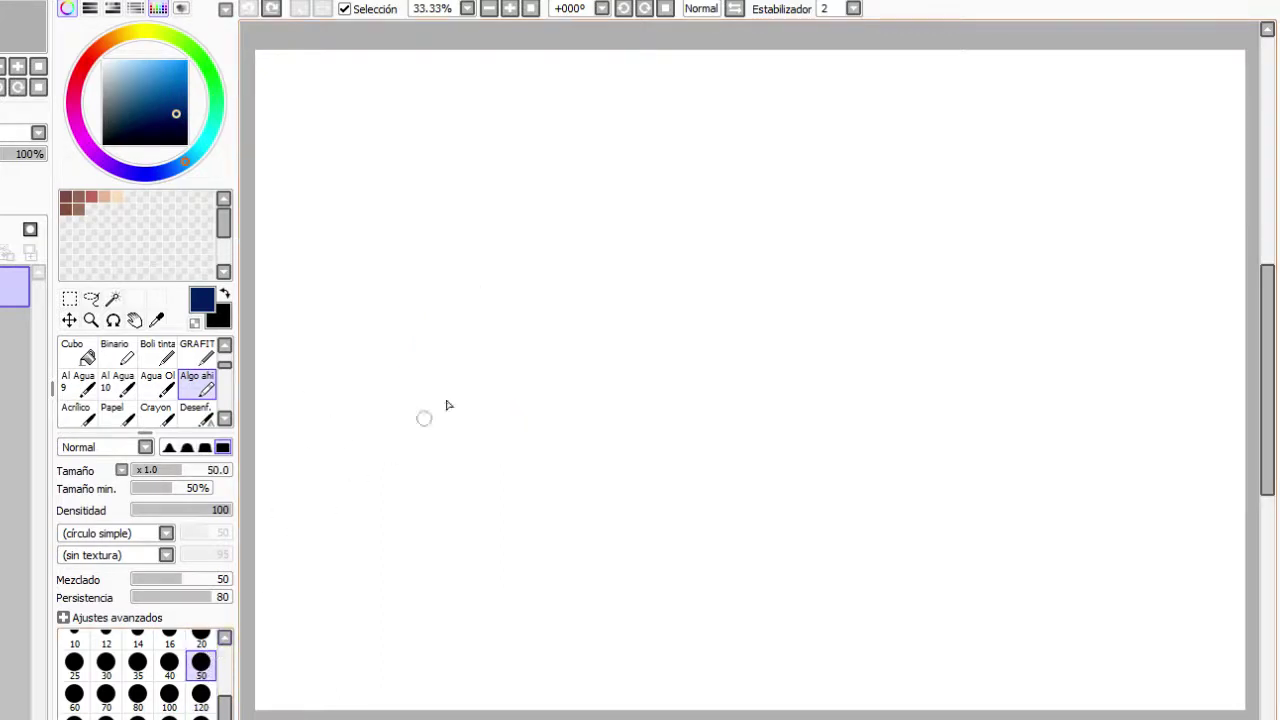
{"action": "left_click_drag", "start_coordinate": [523, 337], "coordinate": [700, 297]}
{"action": "key", "text": "ctrl+z"}
Set the brush size to 20 and sketch a rounded face outline left of the canvas centre, redoing it until it fits
{"action": "left_click", "coordinate": [201, 638]}
{"action": "left_click_drag", "start_coordinate": [526, 314], "coordinate": [605, 311]}
{"action": "key", "text": "ctrl+z"}
{"action": "mouse_move", "coordinate": [525, 320]}
{"action": "left_mouse_down"}
{"action": "mouse_move", "coordinate": [526, 403]}
{"action": "mouse_move", "coordinate": [577, 363]}
{"action": "left_mouse_up"}
{"action": "key", "text": "ctrl+z"}
{"action": "left_click_drag", "start_coordinate": [524, 314], "coordinate": [609, 329]}
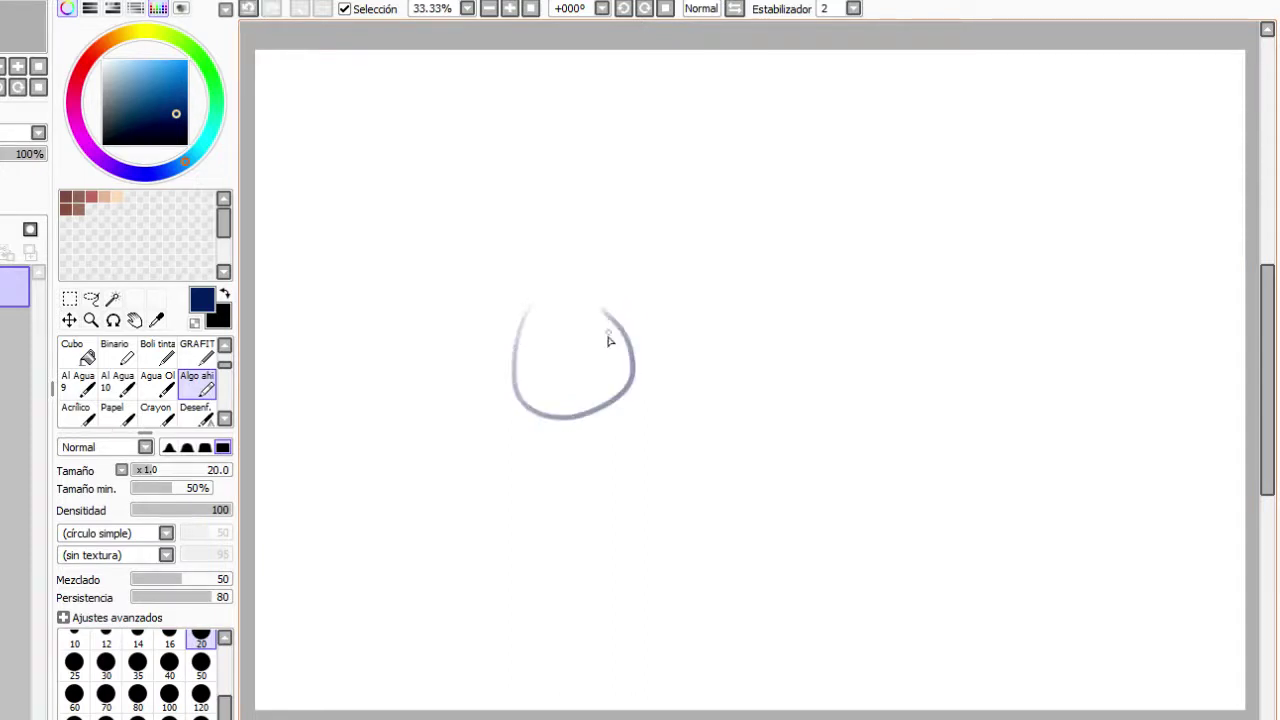
Sketch two small oval eyes, light brows and a curved mouth inside the face outline
{"action": "mouse_move", "coordinate": [542, 355]}
{"action": "left_mouse_down"}
{"action": "mouse_move", "coordinate": [592, 331]}
{"action": "mouse_move", "coordinate": [522, 356]}
{"action": "left_mouse_up"}
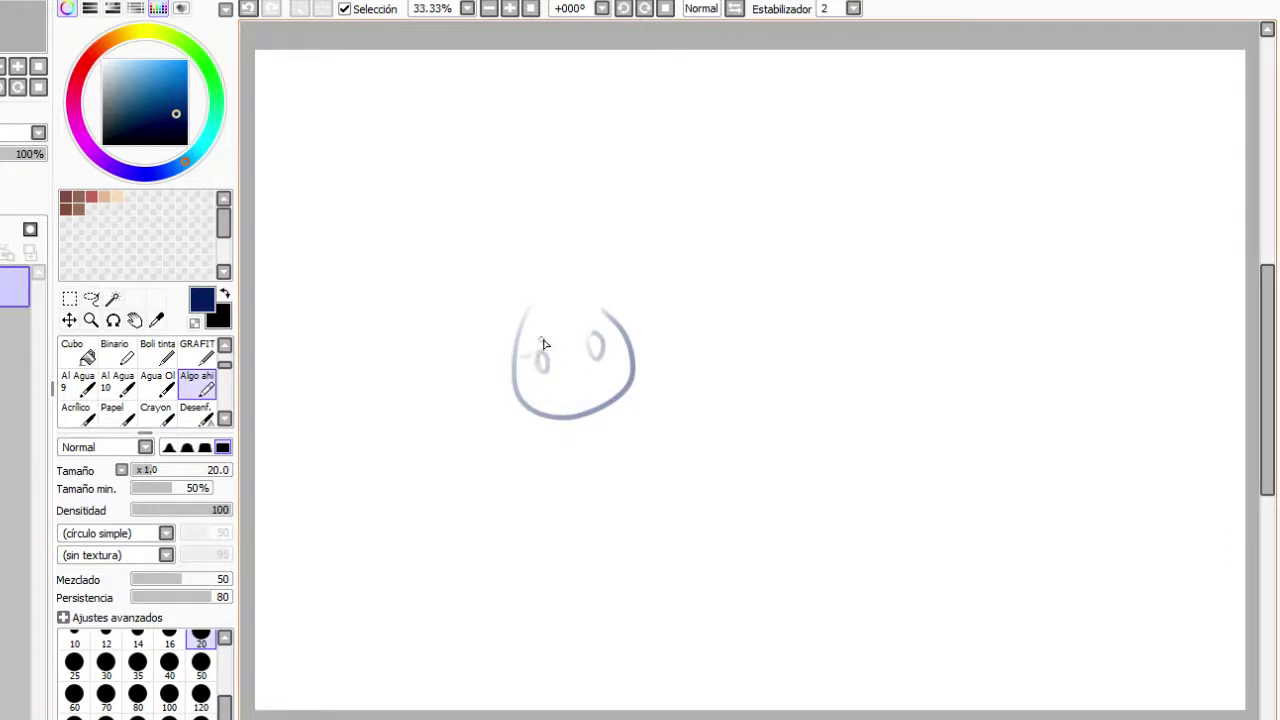
{"action": "left_click_drag", "start_coordinate": [593, 335], "coordinate": [608, 320]}
{"action": "left_click_drag", "start_coordinate": [586, 378], "coordinate": [579, 395]}
Sketch the straight-cut fringe across the forehead with side locks framing the face
{"action": "mouse_move", "coordinate": [580, 321]}
{"action": "left_mouse_down"}
{"action": "mouse_move", "coordinate": [600, 315]}
{"action": "mouse_move", "coordinate": [527, 337]}
{"action": "left_mouse_up"}
{"action": "left_click_drag", "start_coordinate": [502, 282], "coordinate": [498, 366]}
{"action": "mouse_move", "coordinate": [499, 298]}
{"action": "left_mouse_down"}
{"action": "mouse_move", "coordinate": [508, 366]}
{"action": "mouse_move", "coordinate": [576, 331]}
{"action": "mouse_move", "coordinate": [549, 343]}
{"action": "left_mouse_up"}
{"action": "left_click_drag", "start_coordinate": [557, 277], "coordinate": [568, 335]}
{"action": "left_click_drag", "start_coordinate": [561, 284], "coordinate": [588, 322]}
{"action": "left_click_drag", "start_coordinate": [591, 267], "coordinate": [608, 312]}
{"action": "mouse_move", "coordinate": [594, 266]}
{"action": "left_mouse_down"}
{"action": "mouse_move", "coordinate": [601, 310]}
{"action": "mouse_move", "coordinate": [631, 325]}
{"action": "left_mouse_up"}
Sketch long hair falling on both sides of the face, the rounded crown and a curled tuft on top
{"action": "left_click_drag", "start_coordinate": [497, 352], "coordinate": [517, 495]}
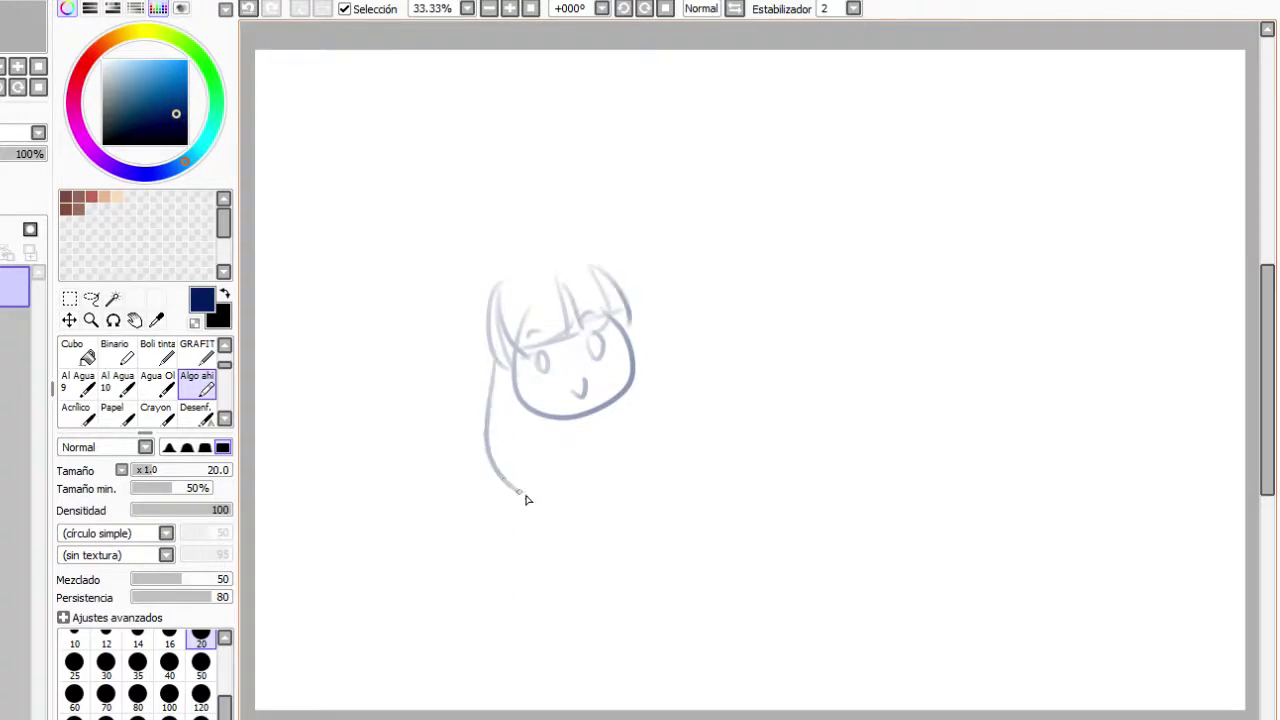
{"action": "mouse_move", "coordinate": [502, 398]}
{"action": "left_mouse_down"}
{"action": "mouse_move", "coordinate": [537, 500]}
{"action": "mouse_move", "coordinate": [580, 495]}
{"action": "left_mouse_up"}
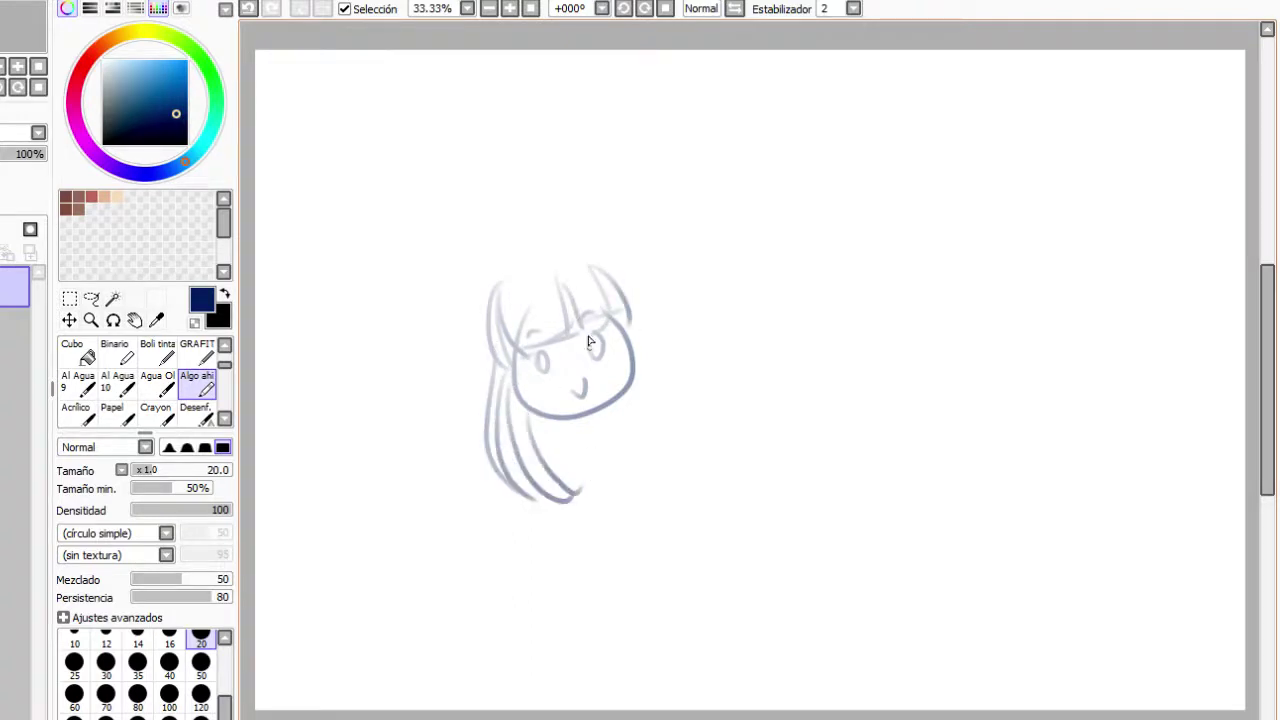
{"action": "left_click_drag", "start_coordinate": [633, 322], "coordinate": [668, 476]}
{"action": "mouse_move", "coordinate": [662, 384]}
{"action": "left_mouse_down"}
{"action": "mouse_move", "coordinate": [668, 476]}
{"action": "mouse_move", "coordinate": [627, 484]}
{"action": "left_mouse_up"}
{"action": "left_click_drag", "start_coordinate": [630, 398], "coordinate": [603, 487]}
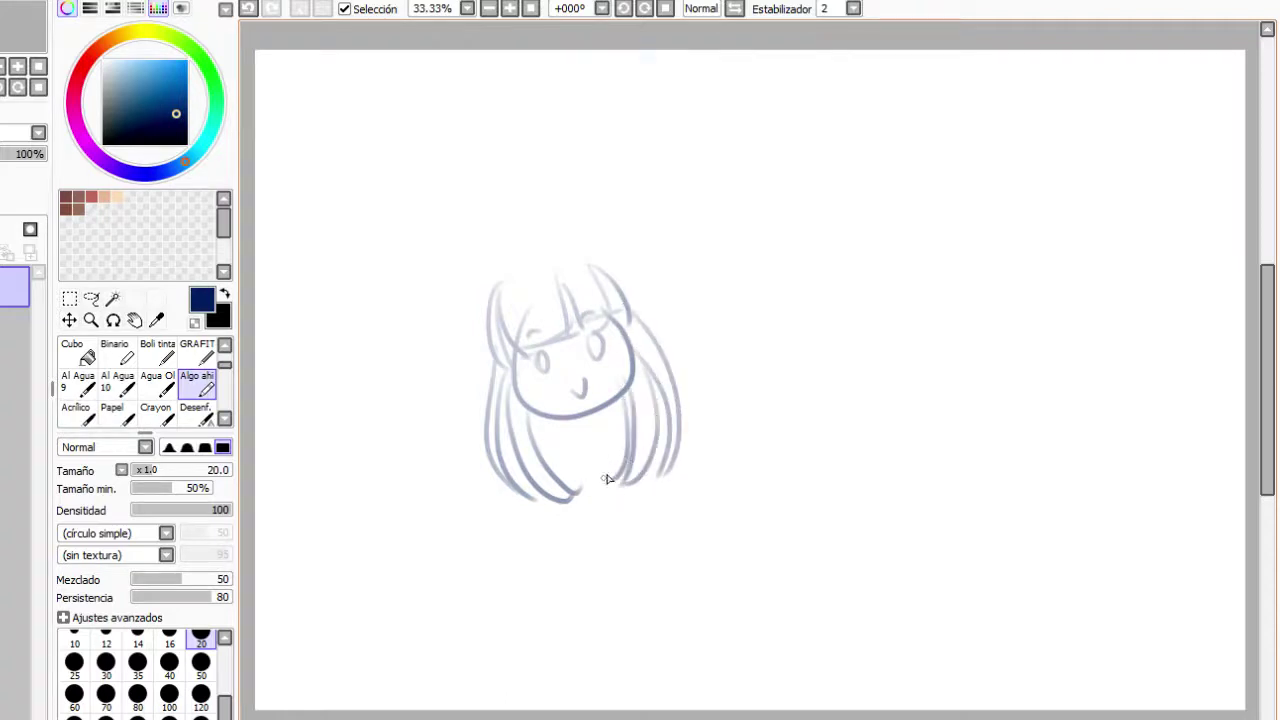
{"action": "left_click_drag", "start_coordinate": [563, 251], "coordinate": [505, 326]}
{"action": "left_click_drag", "start_coordinate": [503, 262], "coordinate": [484, 332]}
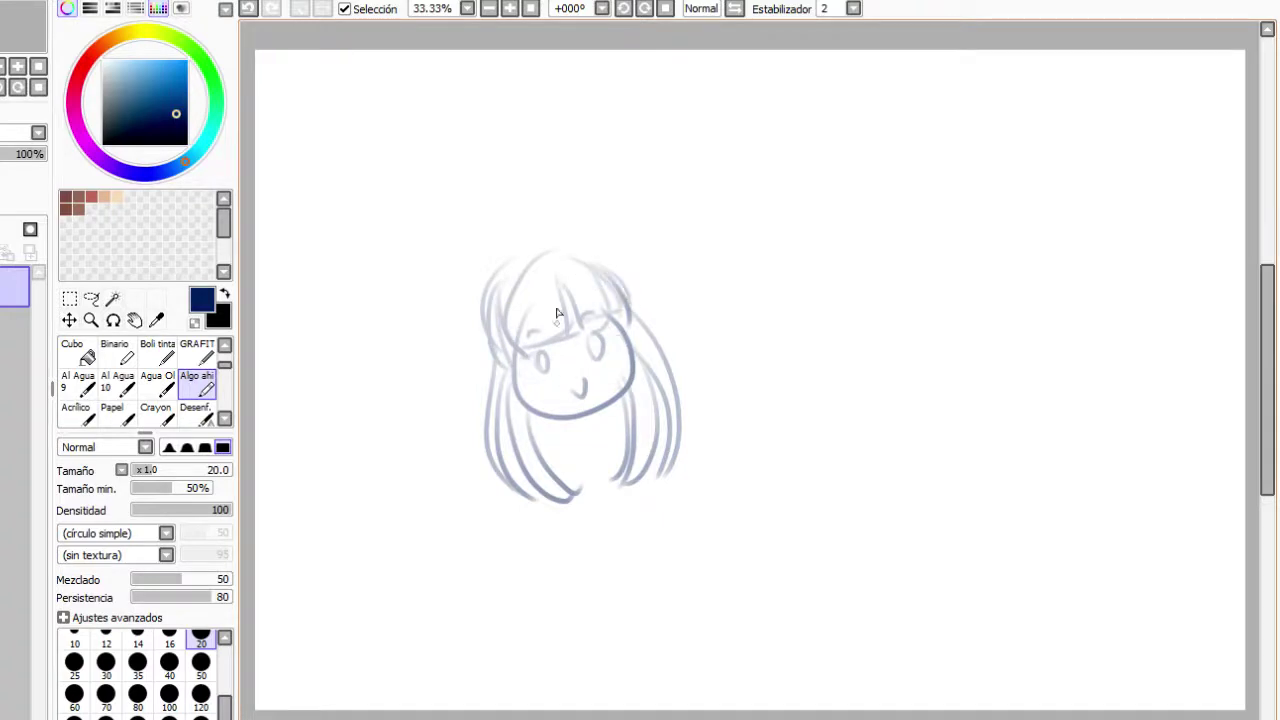
{"action": "mouse_move", "coordinate": [540, 251]}
{"action": "left_mouse_down"}
{"action": "mouse_move", "coordinate": [505, 216]}
{"action": "mouse_move", "coordinate": [515, 202]}
{"action": "mouse_move", "coordinate": [530, 258]}
{"action": "left_mouse_up"}
Sketch the neck, shoulders and slim torso, with the near arm hanging down to a closed hand
{"action": "mouse_move", "coordinate": [582, 416]}
{"action": "left_mouse_down"}
{"action": "mouse_move", "coordinate": [586, 436]}
{"action": "mouse_move", "coordinate": [598, 433]}
{"action": "mouse_move", "coordinate": [566, 537]}
{"action": "left_mouse_up"}
{"action": "left_click_drag", "start_coordinate": [598, 425], "coordinate": [633, 545]}
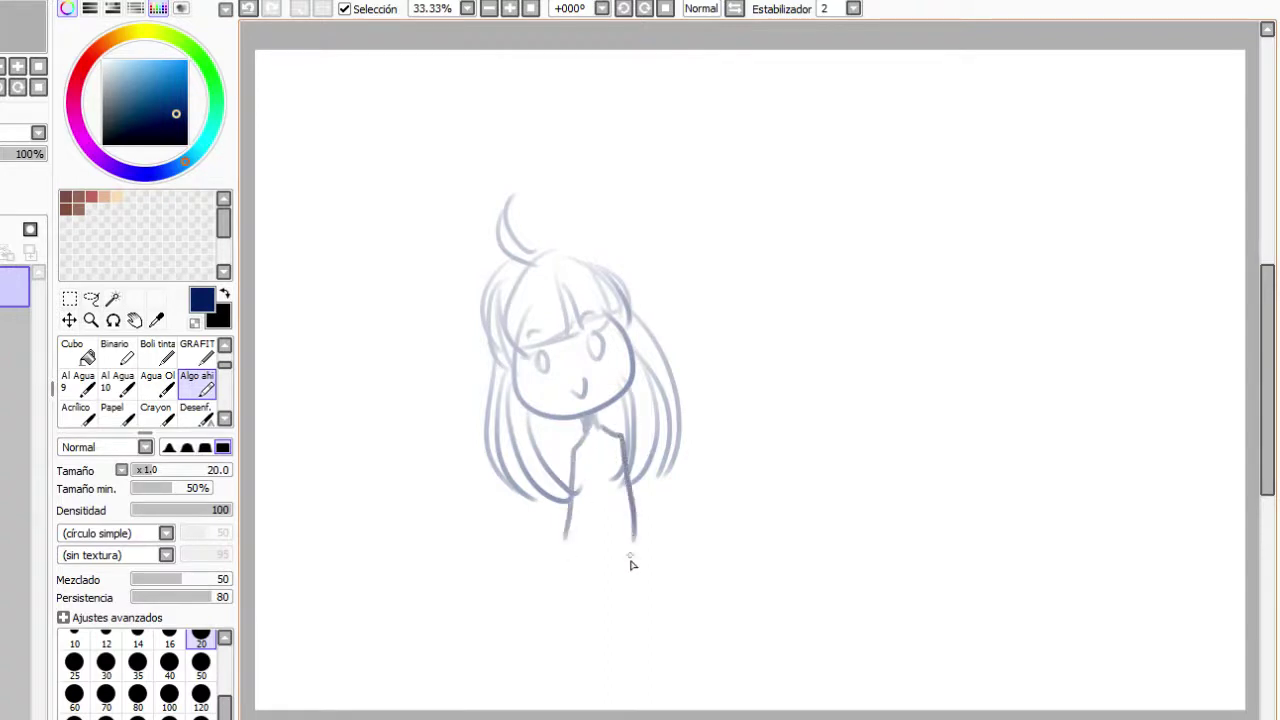
{"action": "mouse_move", "coordinate": [612, 462]}
{"action": "left_mouse_down"}
{"action": "mouse_move", "coordinate": [598, 566]}
{"action": "mouse_move", "coordinate": [599, 549]}
{"action": "mouse_move", "coordinate": [610, 585]}
{"action": "mouse_move", "coordinate": [596, 571]}
{"action": "mouse_move", "coordinate": [565, 612]}
{"action": "left_mouse_up"}
{"action": "mouse_move", "coordinate": [632, 537]}
{"action": "left_mouse_down"}
{"action": "mouse_move", "coordinate": [626, 596]}
{"action": "mouse_move", "coordinate": [600, 623]}
{"action": "mouse_move", "coordinate": [597, 602]}
{"action": "mouse_move", "coordinate": [583, 605]}
{"action": "mouse_move", "coordinate": [594, 617]}
{"action": "mouse_move", "coordinate": [575, 599]}
{"action": "mouse_move", "coordinate": [589, 627]}
{"action": "mouse_move", "coordinate": [571, 593]}
{"action": "left_mouse_up"}
Try several strokes for the far arm beside the torso, undoing each attempt
{"action": "left_click_drag", "start_coordinate": [579, 490], "coordinate": [587, 593]}
{"action": "key", "text": "ctrl+z"}
{"action": "left_click_drag", "start_coordinate": [581, 486], "coordinate": [552, 632]}
{"action": "key", "text": "ctrl+z"}
{"action": "left_click_drag", "start_coordinate": [583, 490], "coordinate": [578, 598]}
{"action": "key", "text": "ctrl+z"}
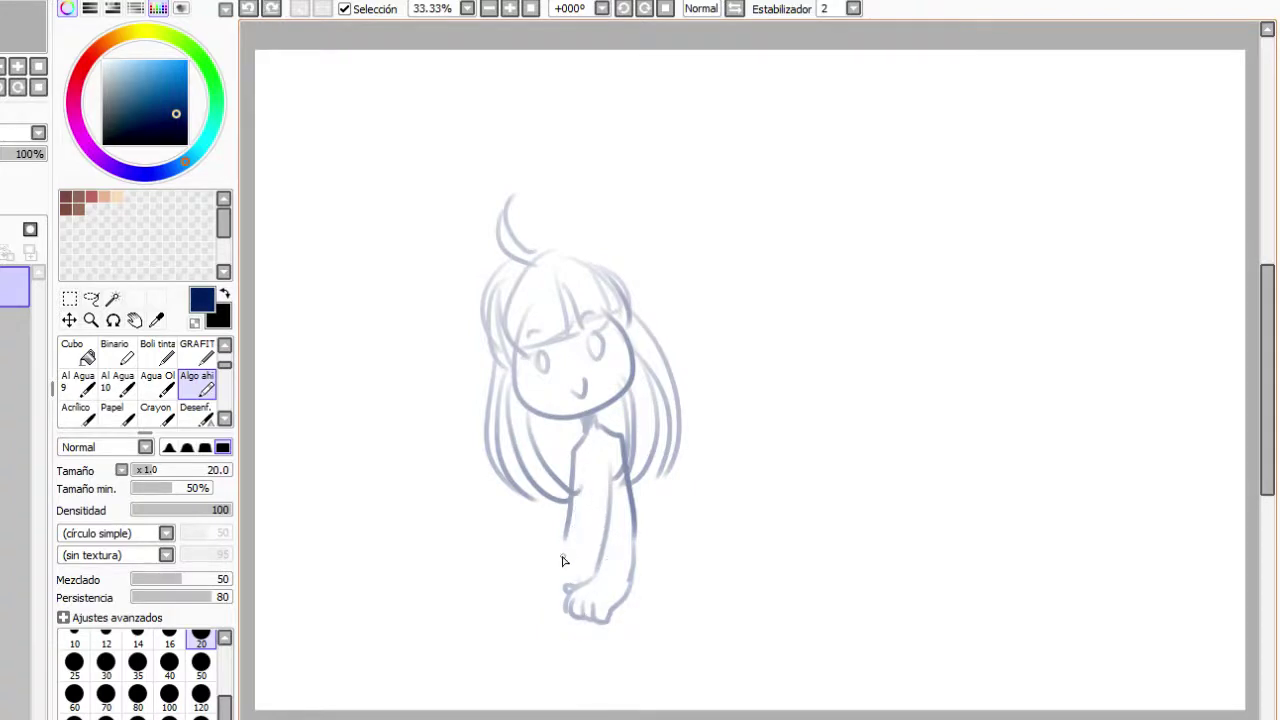
{"action": "left_click_drag", "start_coordinate": [578, 492], "coordinate": [579, 551]}
{"action": "key", "text": "ctrl+z"}
Sketch a bow with a hanging ribbon at the back of the waist, the far arm and a wide bell-shaped skirt
{"action": "left_click_drag", "start_coordinate": [637, 526], "coordinate": [717, 604]}
{"action": "mouse_move", "coordinate": [646, 558]}
{"action": "left_mouse_down"}
{"action": "mouse_move", "coordinate": [699, 613]}
{"action": "mouse_move", "coordinate": [721, 603]}
{"action": "left_mouse_up"}
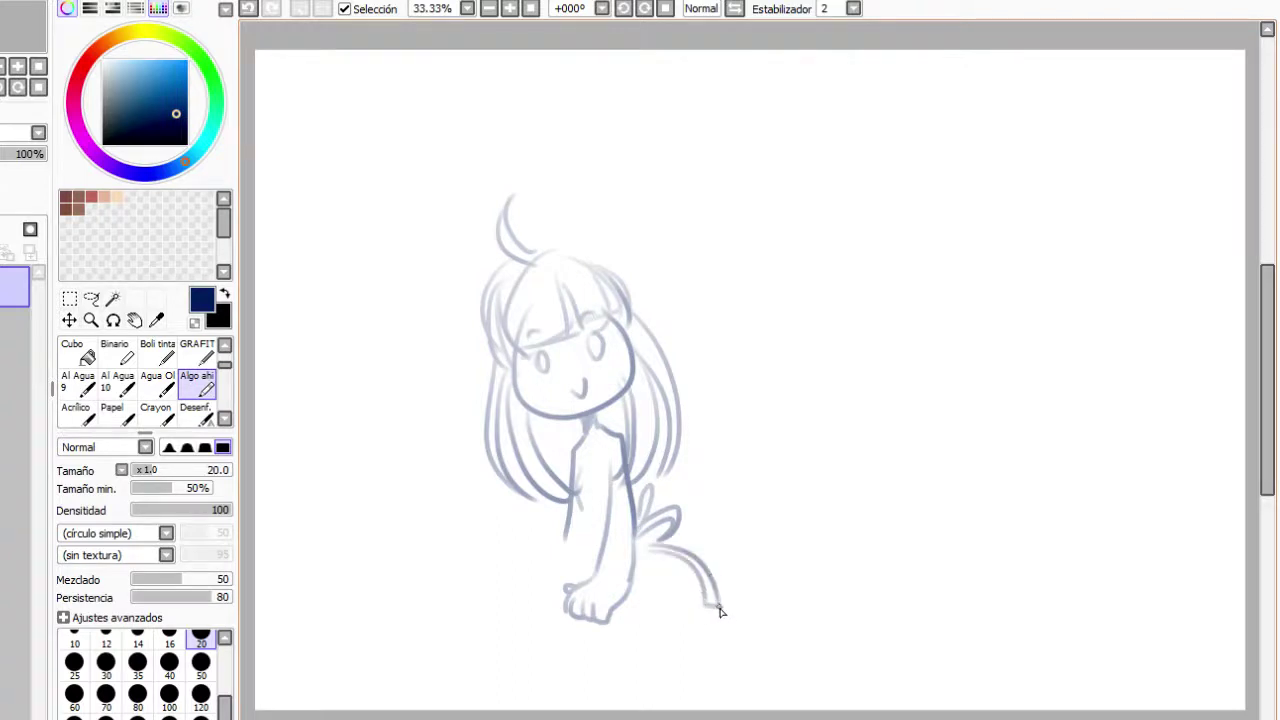
{"action": "left_click_drag", "start_coordinate": [640, 556], "coordinate": [710, 666]}
{"action": "key", "text": "ctrl+z"}
{"action": "mouse_move", "coordinate": [643, 558]}
{"action": "left_mouse_down"}
{"action": "mouse_move", "coordinate": [697, 593]}
{"action": "mouse_move", "coordinate": [730, 708]}
{"action": "left_mouse_up"}
{"action": "mouse_move", "coordinate": [581, 504]}
{"action": "left_mouse_down"}
{"action": "mouse_move", "coordinate": [596, 560]}
{"action": "mouse_move", "coordinate": [608, 550]}
{"action": "mouse_move", "coordinate": [575, 582]}
{"action": "mouse_move", "coordinate": [540, 708]}
{"action": "left_mouse_up"}
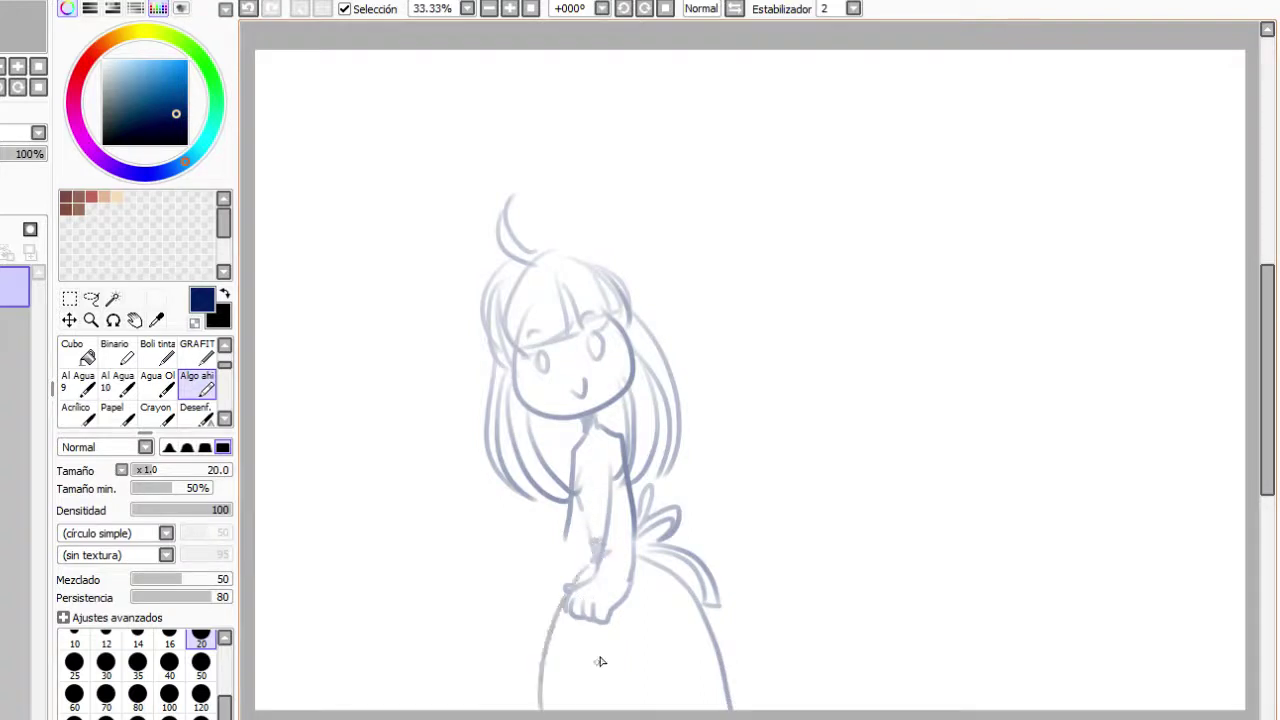
Try a shaded fold on the skirt, undo it, and add short detail strokes to the neckline, upper arm and waist
{"action": "mouse_move", "coordinate": [644, 608]}
{"action": "left_mouse_down"}
{"action": "mouse_move", "coordinate": [662, 710]}
{"action": "mouse_move", "coordinate": [677, 706]}
{"action": "mouse_move", "coordinate": [680, 677]}
{"action": "left_mouse_up"}
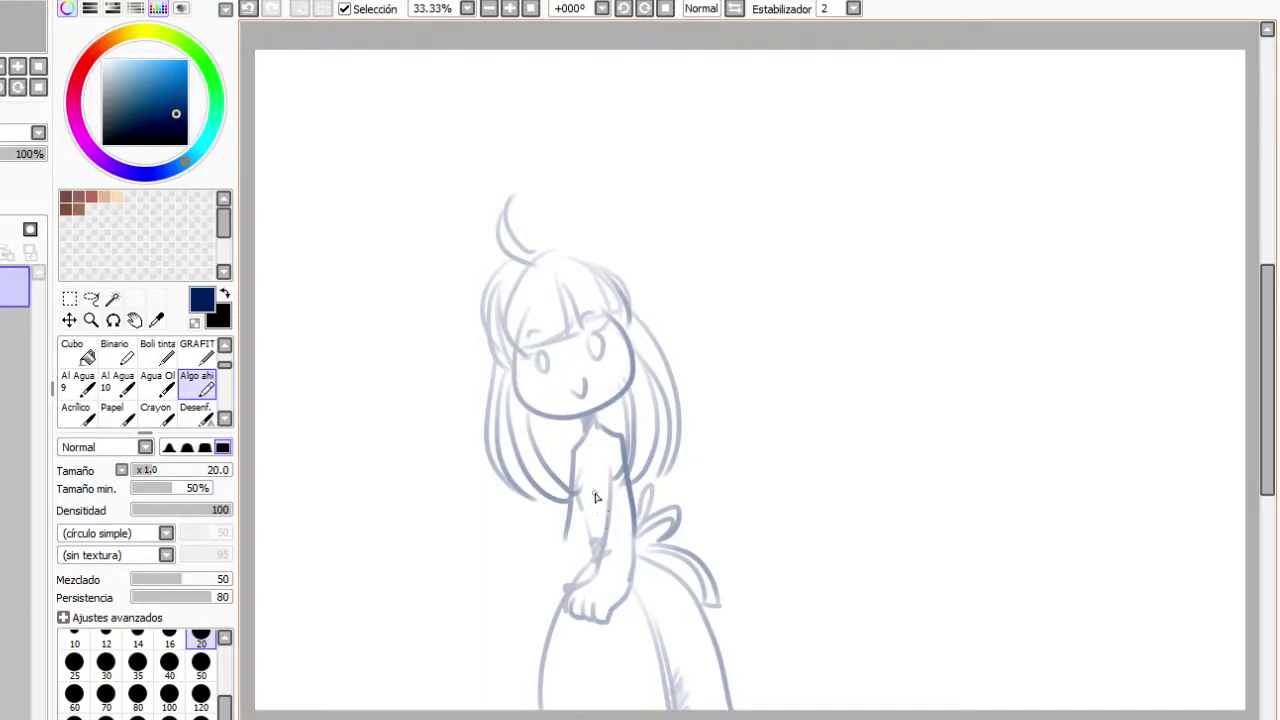
{"action": "key", "text": "ctrl+z"}
{"action": "left_click_drag", "start_coordinate": [603, 430], "coordinate": [583, 444]}
{"action": "left_click_drag", "start_coordinate": [610, 478], "coordinate": [576, 487]}
{"action": "left_click_drag", "start_coordinate": [567, 532], "coordinate": [546, 588]}
Erase the entire girl sketch with the Borrador eraser, leaving the canvas blank
{"action": "scroll", "coordinate": [228, 368], "scroll_direction": "up", "scroll_amount": 1}
{"action": "scroll", "coordinate": [228, 368], "scroll_direction": "up", "scroll_amount": 1}
{"action": "left_click", "coordinate": [117, 383]}
{"action": "mouse_move", "coordinate": [740, 694]}
{"action": "left_mouse_down"}
{"action": "mouse_move", "coordinate": [726, 656]}
{"action": "mouse_move", "coordinate": [514, 700]}
{"action": "mouse_move", "coordinate": [704, 698]}
{"action": "mouse_move", "coordinate": [706, 647]}
{"action": "mouse_move", "coordinate": [496, 690]}
{"action": "mouse_move", "coordinate": [486, 642]}
{"action": "mouse_move", "coordinate": [727, 510]}
{"action": "mouse_move", "coordinate": [754, 467]}
{"action": "mouse_move", "coordinate": [416, 451]}
{"action": "mouse_move", "coordinate": [429, 360]}
{"action": "mouse_move", "coordinate": [605, 225]}
{"action": "mouse_move", "coordinate": [486, 203]}
{"action": "left_mouse_up"}
Set the drawing colour to dark grey and choose the "Algo ahi" brush again
{"action": "mouse_move", "coordinate": [118, 115]}
{"action": "left_mouse_down"}
{"action": "mouse_move", "coordinate": [130, 120]}
{"action": "mouse_move", "coordinate": [102, 131]}
{"action": "left_mouse_up"}
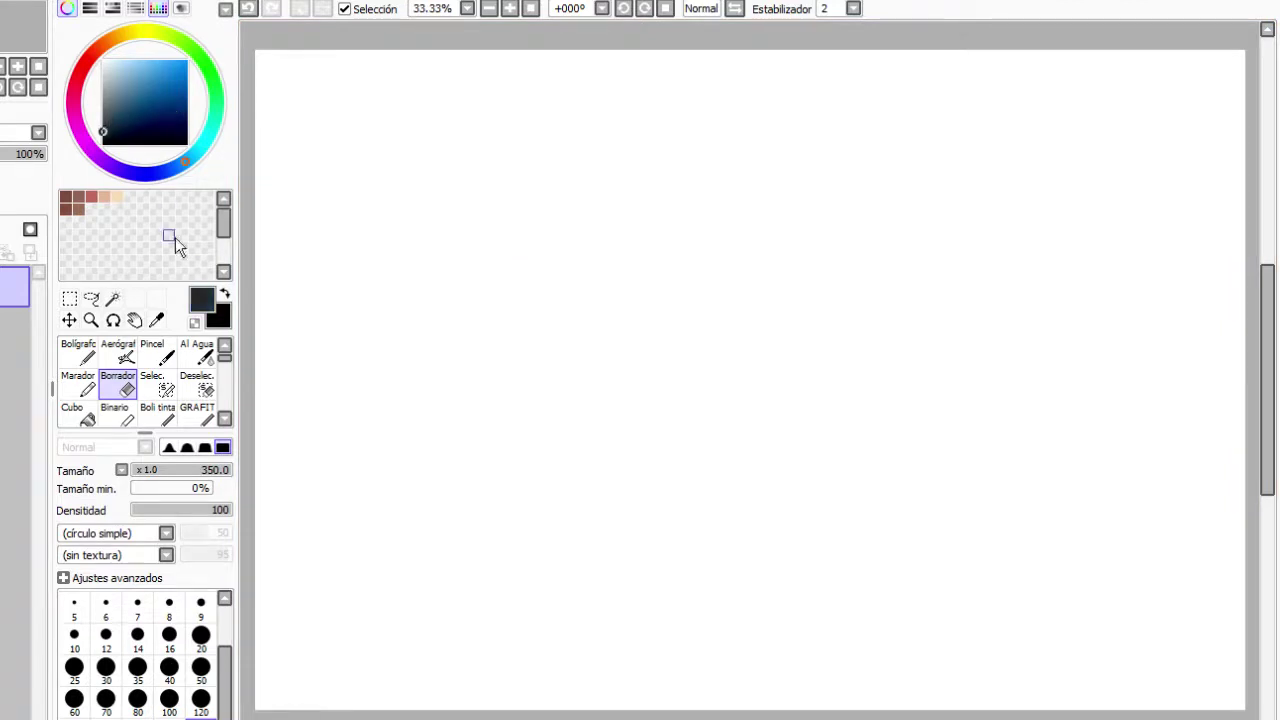
{"action": "left_click", "coordinate": [157, 355]}
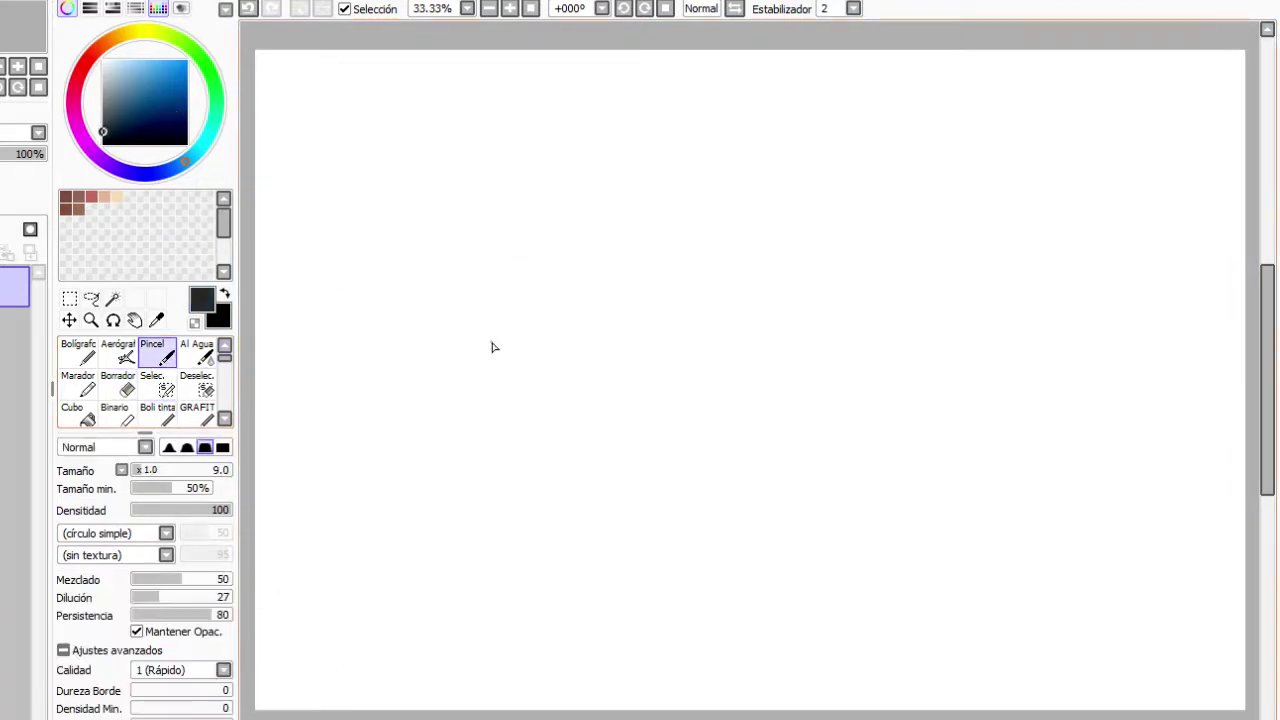
{"action": "left_click", "coordinate": [224, 418]}
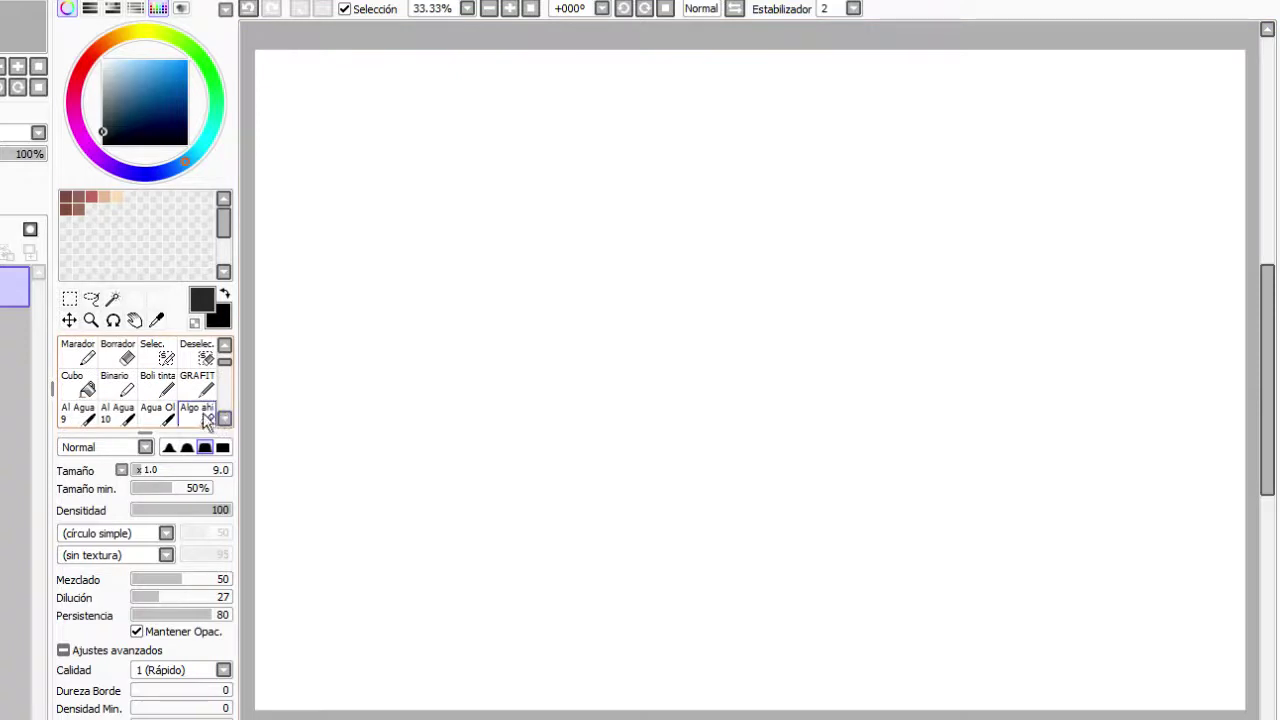
{"action": "left_click", "coordinate": [206, 418]}
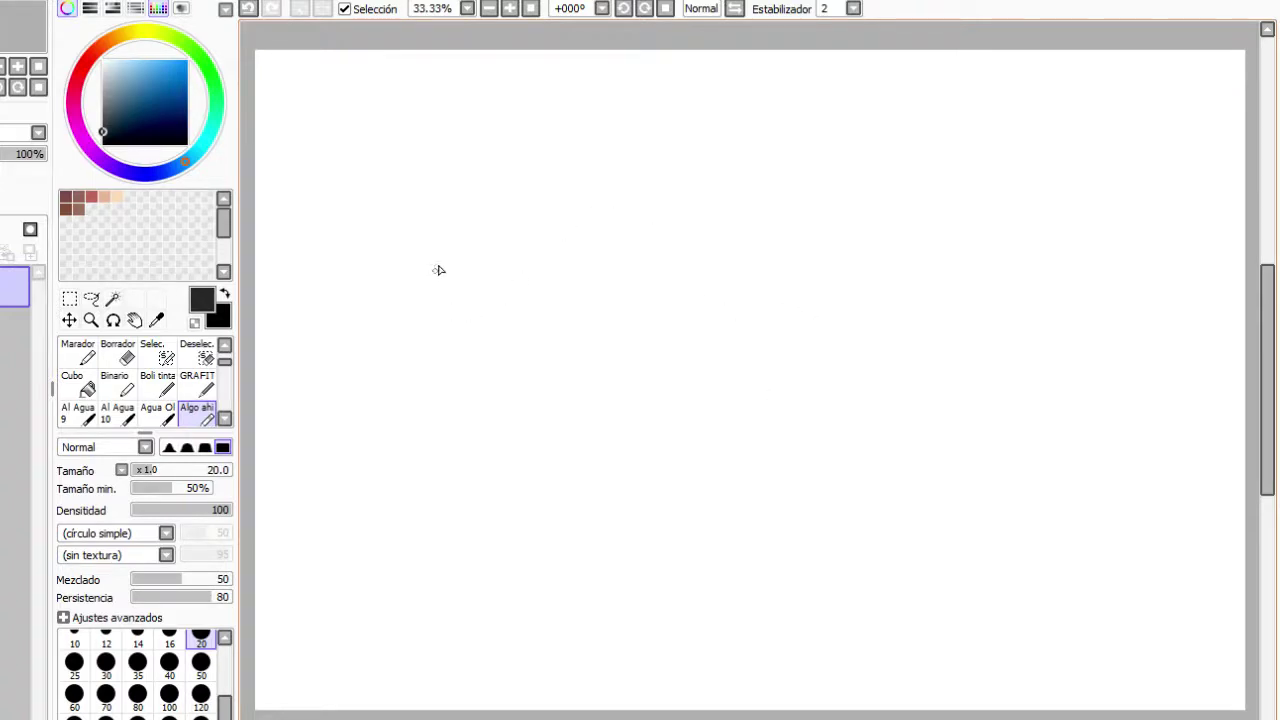
Sketch a new figure's circular head with jaw, neck and shoulder lines on the canvas's upper left
{"action": "mouse_move", "coordinate": [462, 296]}
{"action": "left_mouse_down"}
{"action": "mouse_move", "coordinate": [377, 286]}
{"action": "mouse_move", "coordinate": [394, 220]}
{"action": "mouse_move", "coordinate": [482, 304]}
{"action": "left_mouse_up"}
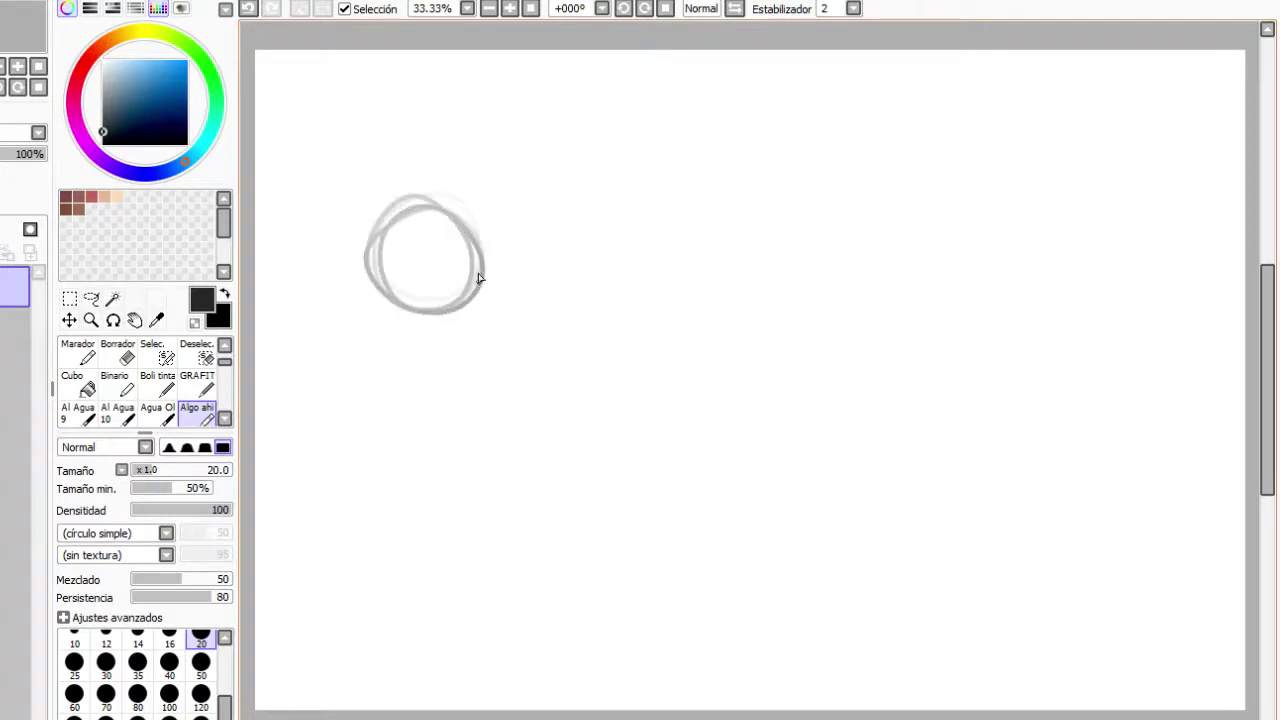
{"action": "mouse_move", "coordinate": [470, 233]}
{"action": "left_mouse_down"}
{"action": "mouse_move", "coordinate": [492, 266]}
{"action": "mouse_move", "coordinate": [495, 312]}
{"action": "mouse_move", "coordinate": [399, 303]}
{"action": "mouse_move", "coordinate": [415, 323]}
{"action": "mouse_move", "coordinate": [385, 296]}
{"action": "mouse_move", "coordinate": [435, 360]}
{"action": "mouse_move", "coordinate": [455, 345]}
{"action": "mouse_move", "coordinate": [409, 380]}
{"action": "mouse_move", "coordinate": [406, 442]}
{"action": "left_mouse_up"}
{"action": "left_click_drag", "start_coordinate": [402, 368], "coordinate": [402, 504]}
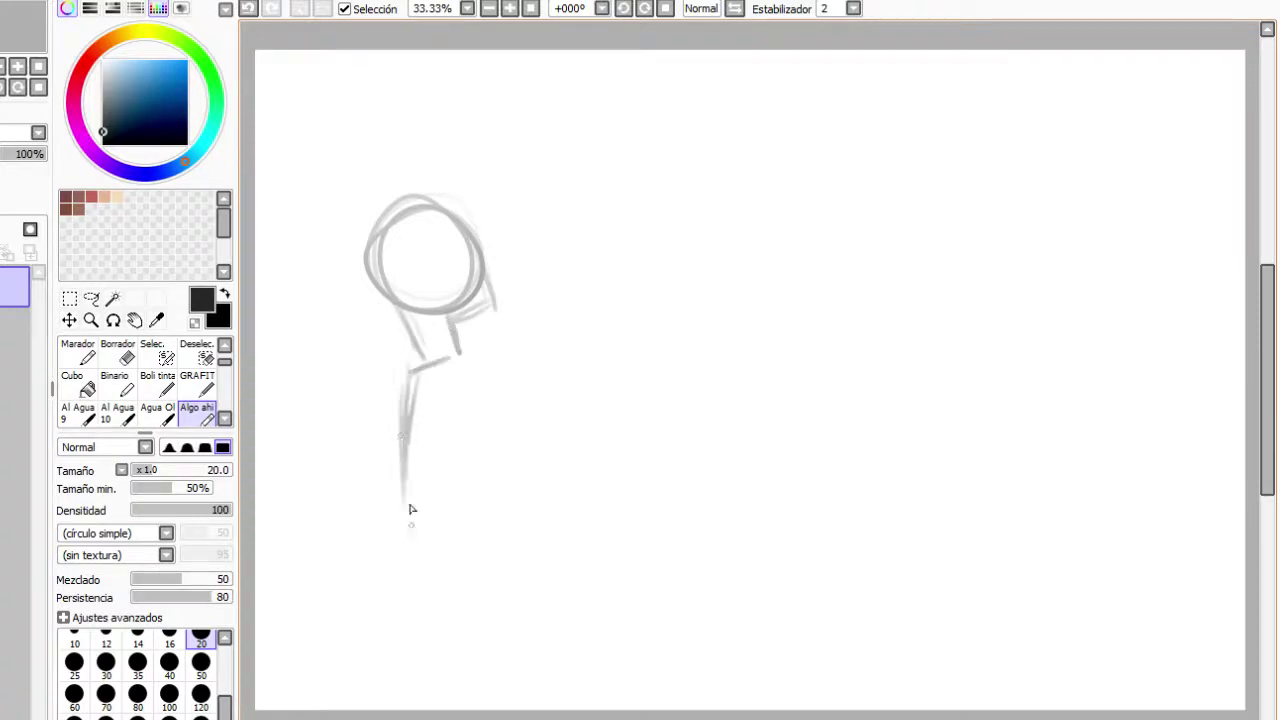
Sketch the long, nearly vertical outlines of the supporting arm from the shoulder toward the canvas's lower edge
{"action": "mouse_move", "coordinate": [472, 408]}
{"action": "left_mouse_down"}
{"action": "mouse_move", "coordinate": [456, 525]}
{"action": "mouse_move", "coordinate": [465, 588]}
{"action": "left_mouse_up"}
{"action": "left_click_drag", "start_coordinate": [456, 522], "coordinate": [459, 663]}
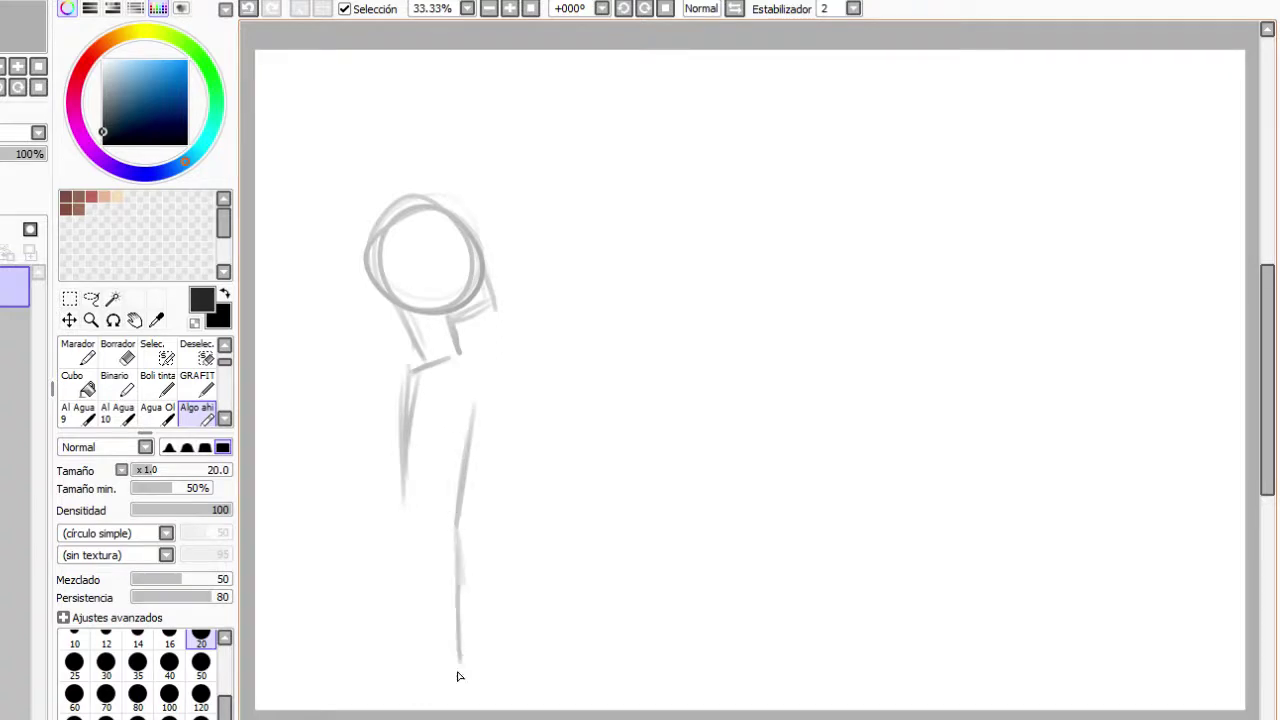
{"action": "left_click_drag", "start_coordinate": [394, 456], "coordinate": [399, 708]}
{"action": "left_click_drag", "start_coordinate": [455, 540], "coordinate": [437, 700]}
Sketch the leaning chest, with a front line sloping down from the neck and a lower contour beside the arm
{"action": "left_click_drag", "start_coordinate": [467, 354], "coordinate": [586, 474]}
{"action": "left_click_drag", "start_coordinate": [498, 380], "coordinate": [588, 480]}
{"action": "left_click_drag", "start_coordinate": [530, 413], "coordinate": [583, 477]}
{"action": "left_click_drag", "start_coordinate": [533, 420], "coordinate": [588, 510]}
{"action": "left_click_drag", "start_coordinate": [460, 512], "coordinate": [520, 546]}
{"action": "left_click_drag", "start_coordinate": [455, 482], "coordinate": [518, 538]}
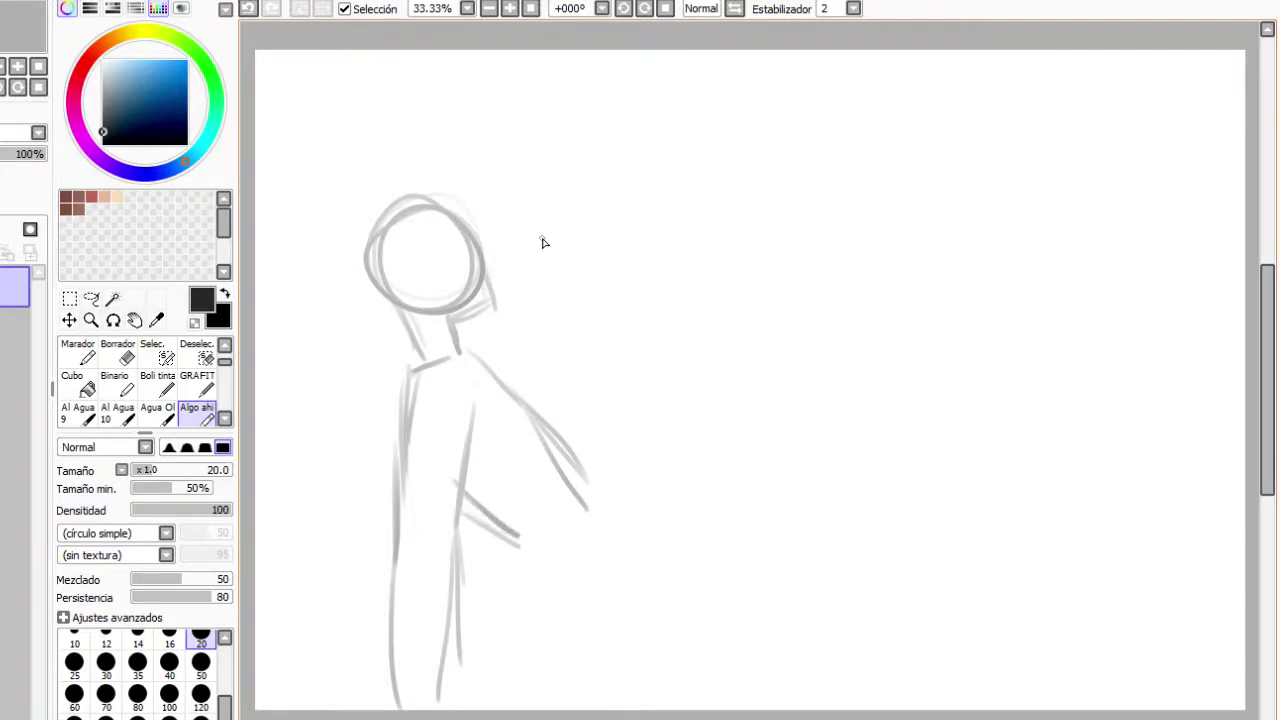
Sketch the ribcage edge, waist and hips, and start the upper and lower contours of the extended thigh
{"action": "mouse_move", "coordinate": [565, 498]}
{"action": "left_mouse_down"}
{"action": "mouse_move", "coordinate": [505, 540]}
{"action": "mouse_move", "coordinate": [520, 538]}
{"action": "left_mouse_up"}
{"action": "left_click_drag", "start_coordinate": [586, 506], "coordinate": [640, 550]}
{"action": "left_click_drag", "start_coordinate": [520, 540], "coordinate": [562, 588]}
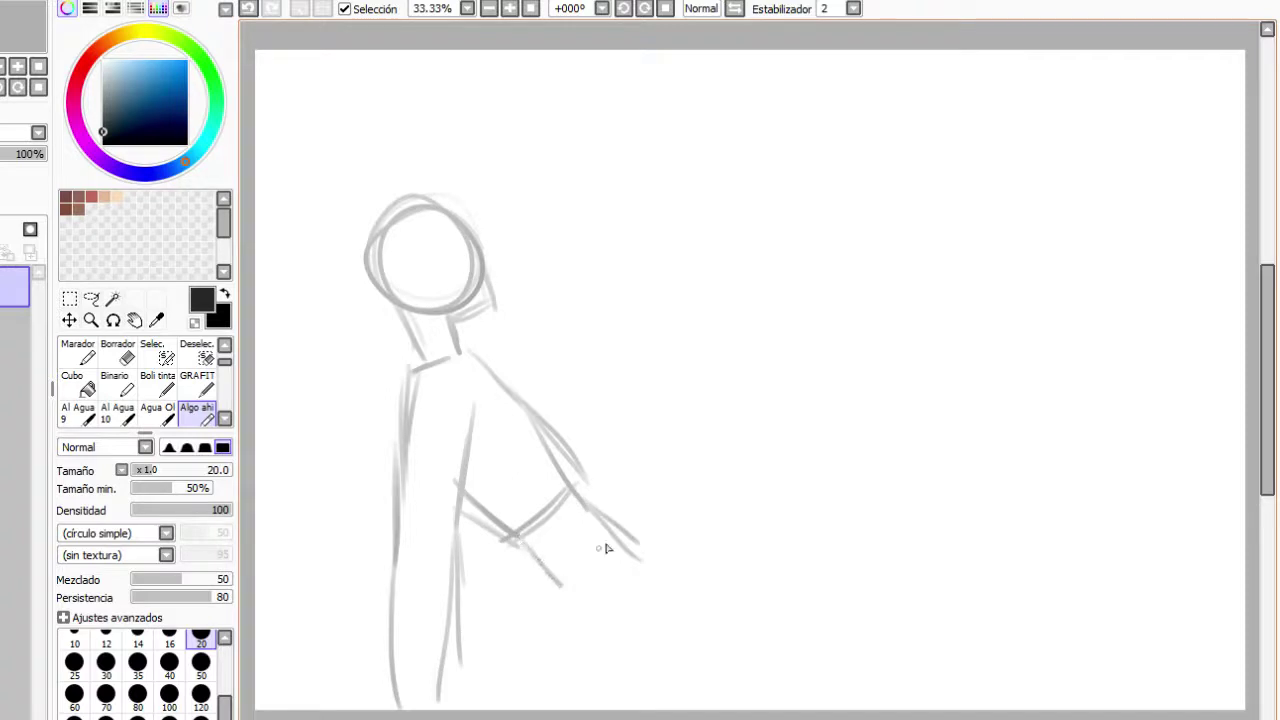
{"action": "left_click_drag", "start_coordinate": [612, 538], "coordinate": [568, 604]}
{"action": "left_click_drag", "start_coordinate": [608, 545], "coordinate": [572, 608]}
{"action": "left_click_drag", "start_coordinate": [630, 545], "coordinate": [715, 552]}
{"action": "left_click_drag", "start_coordinate": [635, 546], "coordinate": [726, 549]}
{"action": "mouse_move", "coordinate": [571, 612]}
{"action": "left_mouse_down"}
{"action": "mouse_move", "coordinate": [591, 657]}
{"action": "mouse_move", "coordinate": [576, 614]}
{"action": "mouse_move", "coordinate": [585, 646]}
{"action": "mouse_move", "coordinate": [709, 651]}
{"action": "left_mouse_up"}
Sketch the bent leg's thigh rising from the hip to a raised knee, with the shin sloping down
{"action": "mouse_move", "coordinate": [632, 534]}
{"action": "left_mouse_down"}
{"action": "mouse_move", "coordinate": [792, 437]}
{"action": "mouse_move", "coordinate": [910, 535]}
{"action": "left_mouse_up"}
{"action": "left_click_drag", "start_coordinate": [805, 440], "coordinate": [955, 590]}
{"action": "left_click_drag", "start_coordinate": [798, 446], "coordinate": [779, 498]}
{"action": "mouse_move", "coordinate": [807, 448]}
{"action": "left_mouse_down"}
{"action": "mouse_move", "coordinate": [783, 514]}
{"action": "mouse_move", "coordinate": [779, 502]}
{"action": "mouse_move", "coordinate": [809, 557]}
{"action": "mouse_move", "coordinate": [905, 596]}
{"action": "left_mouse_up"}
Sketch the bent leg's calf and flat foot, then reinforce the contours of the calf and behind the knee
{"action": "mouse_move", "coordinate": [808, 556]}
{"action": "left_mouse_down"}
{"action": "mouse_move", "coordinate": [928, 620]}
{"action": "mouse_move", "coordinate": [1040, 601]}
{"action": "left_mouse_up"}
{"action": "left_click_drag", "start_coordinate": [957, 587], "coordinate": [1033, 605]}
{"action": "mouse_move", "coordinate": [947, 581]}
{"action": "left_mouse_down"}
{"action": "mouse_move", "coordinate": [1002, 615]}
{"action": "mouse_move", "coordinate": [1065, 615]}
{"action": "mouse_move", "coordinate": [929, 643]}
{"action": "mouse_move", "coordinate": [964, 655]}
{"action": "mouse_move", "coordinate": [1055, 649]}
{"action": "mouse_move", "coordinate": [952, 651]}
{"action": "mouse_move", "coordinate": [1046, 648]}
{"action": "mouse_move", "coordinate": [1000, 617]}
{"action": "mouse_move", "coordinate": [1038, 650]}
{"action": "left_mouse_up"}
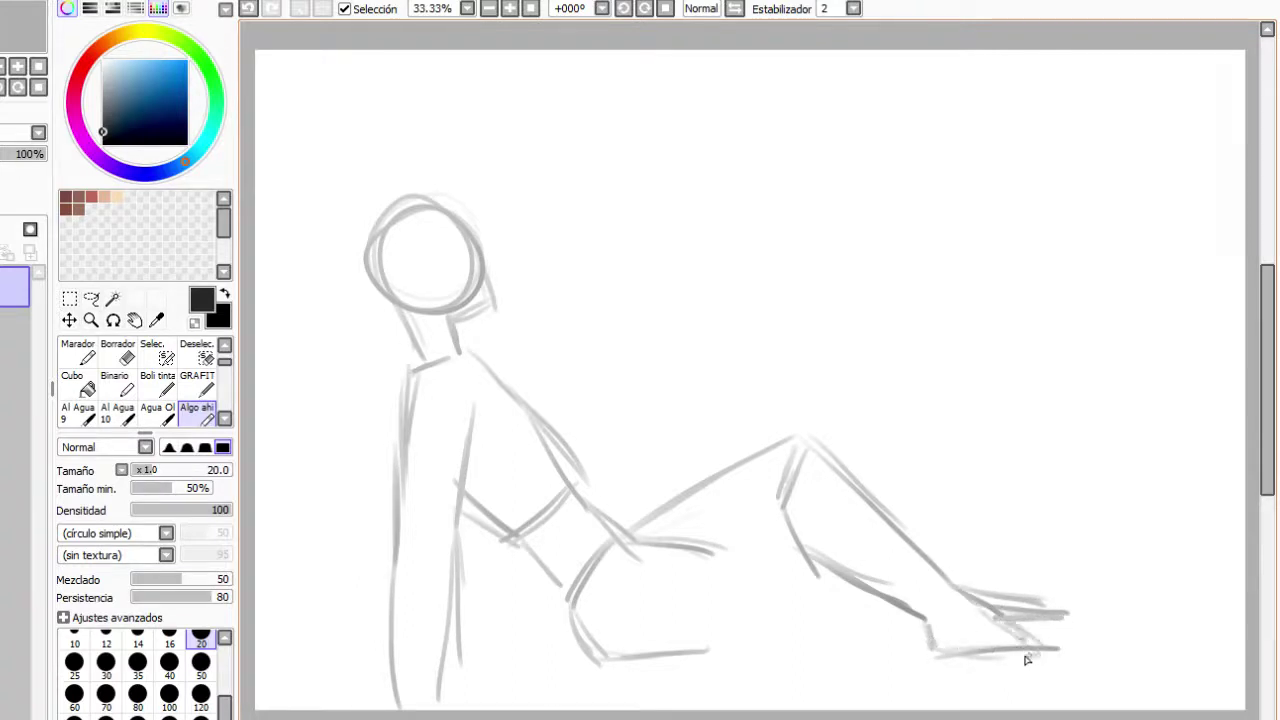
{"action": "mouse_move", "coordinate": [792, 499]}
{"action": "left_mouse_down"}
{"action": "mouse_move", "coordinate": [810, 540]}
{"action": "mouse_move", "coordinate": [883, 580]}
{"action": "mouse_move", "coordinate": [817, 551]}
{"action": "mouse_move", "coordinate": [913, 612]}
{"action": "left_mouse_up"}
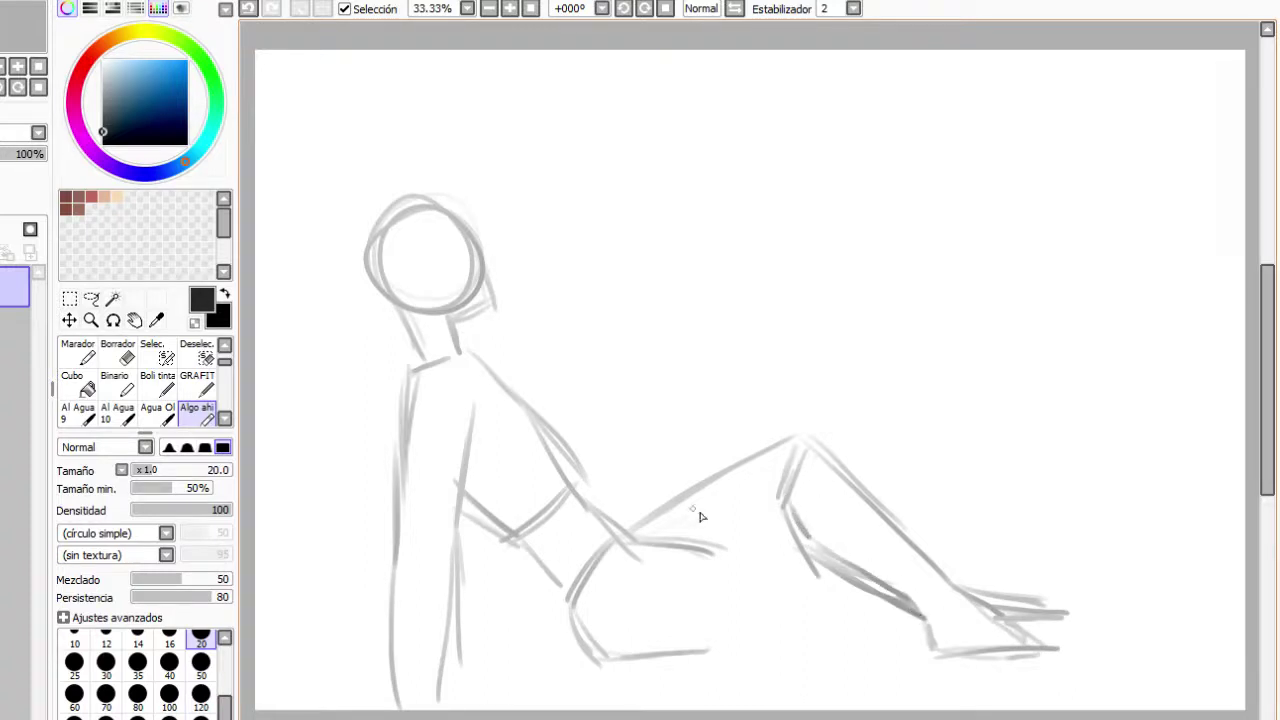
{"action": "mouse_move", "coordinate": [780, 518]}
{"action": "left_mouse_down"}
{"action": "mouse_move", "coordinate": [758, 564]}
{"action": "mouse_move", "coordinate": [731, 571]}
{"action": "mouse_move", "coordinate": [682, 551]}
{"action": "mouse_move", "coordinate": [800, 562]}
{"action": "left_mouse_up"}
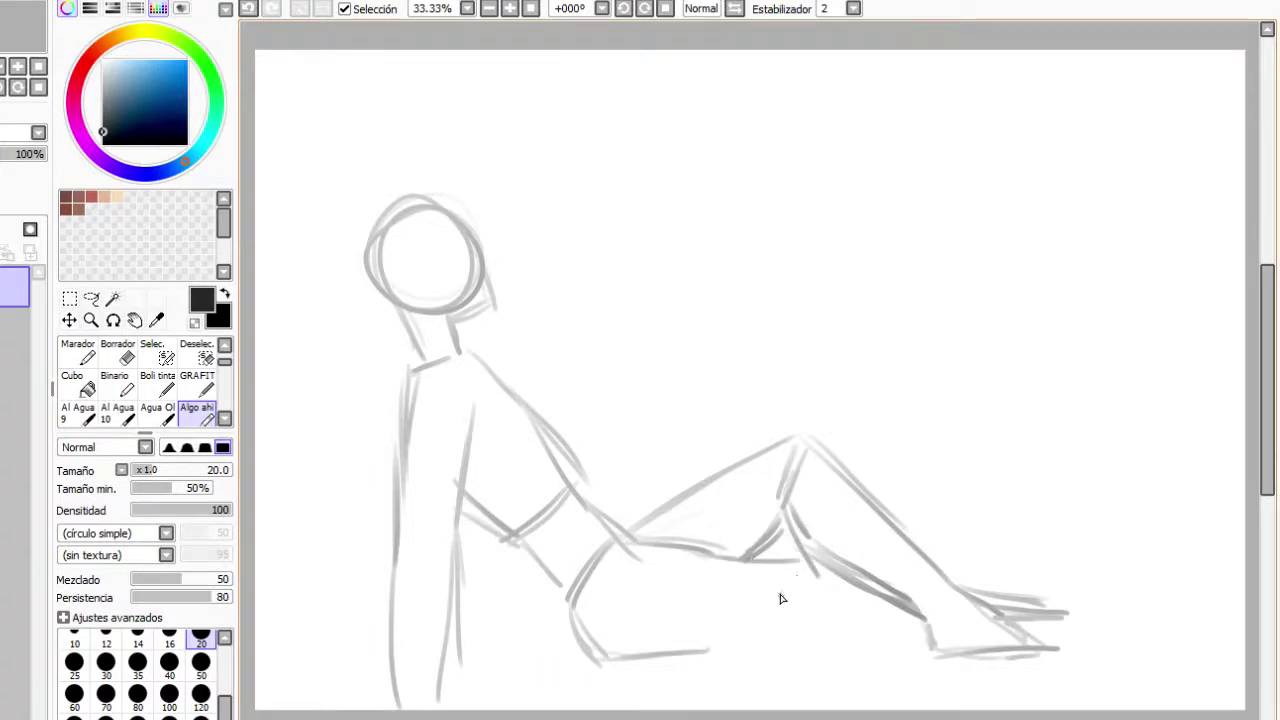
Sketch the extended leg lying along the ground beneath the bent one, including its thigh underside, knee and calf
{"action": "mouse_move", "coordinate": [633, 556]}
{"action": "left_mouse_down"}
{"action": "mouse_move", "coordinate": [814, 591]}
{"action": "mouse_move", "coordinate": [814, 580]}
{"action": "mouse_move", "coordinate": [826, 591]}
{"action": "mouse_move", "coordinate": [790, 572]}
{"action": "mouse_move", "coordinate": [856, 569]}
{"action": "mouse_move", "coordinate": [1024, 598]}
{"action": "left_mouse_up"}
{"action": "mouse_move", "coordinate": [942, 572]}
{"action": "left_mouse_down"}
{"action": "mouse_move", "coordinate": [1104, 606]}
{"action": "mouse_move", "coordinate": [890, 640]}
{"action": "left_mouse_up"}
{"action": "mouse_move", "coordinate": [1084, 648]}
{"action": "left_mouse_down"}
{"action": "mouse_move", "coordinate": [878, 642]}
{"action": "mouse_move", "coordinate": [870, 630]}
{"action": "left_mouse_up"}
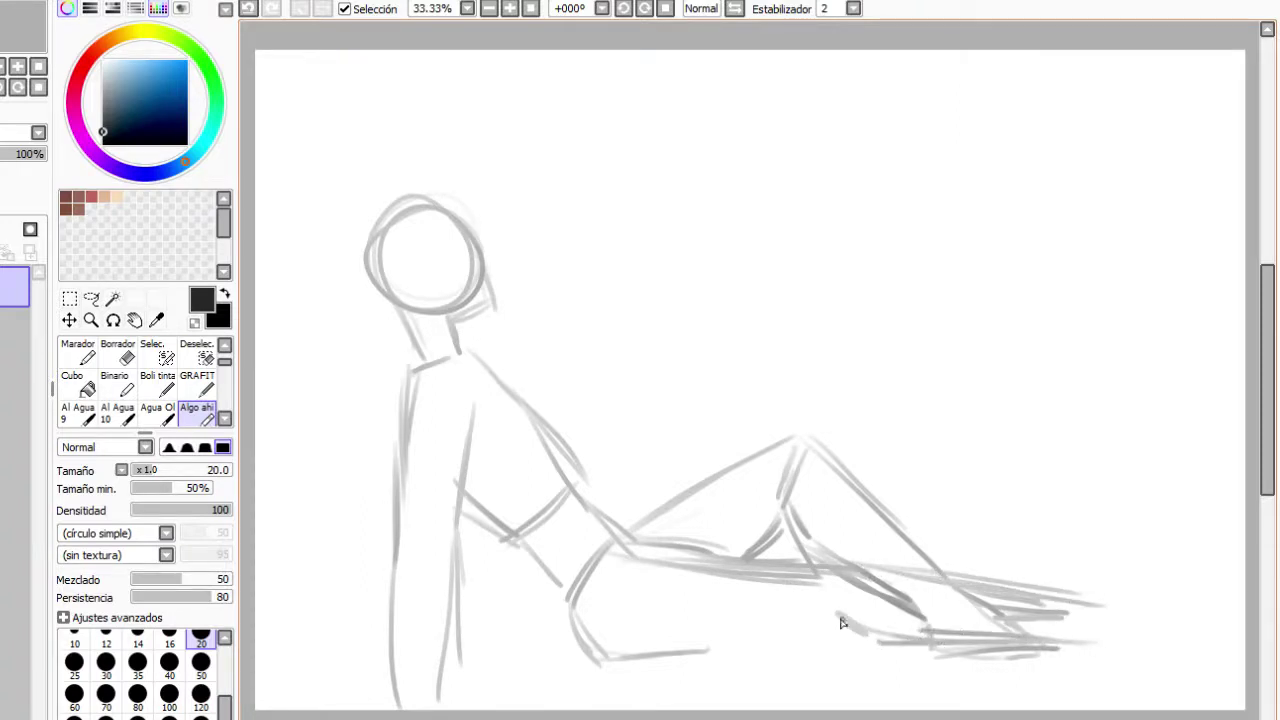
{"action": "mouse_move", "coordinate": [845, 580]}
{"action": "left_mouse_down"}
{"action": "mouse_move", "coordinate": [836, 620]}
{"action": "mouse_move", "coordinate": [856, 573]}
{"action": "mouse_move", "coordinate": [845, 618]}
{"action": "mouse_move", "coordinate": [762, 644]}
{"action": "left_mouse_up"}
{"action": "left_click_drag", "start_coordinate": [848, 620], "coordinate": [690, 657]}
{"action": "left_click_drag", "start_coordinate": [818, 636], "coordinate": [686, 658]}
Sketch the extended leg's foot pointing upward, with its heel resting on the ground
{"action": "mouse_move", "coordinate": [1098, 606]}
{"action": "left_mouse_down"}
{"action": "mouse_move", "coordinate": [1054, 598]}
{"action": "mouse_move", "coordinate": [1087, 590]}
{"action": "mouse_move", "coordinate": [1118, 529]}
{"action": "mouse_move", "coordinate": [1098, 582]}
{"action": "left_mouse_up"}
{"action": "mouse_move", "coordinate": [1131, 522]}
{"action": "left_mouse_down"}
{"action": "mouse_move", "coordinate": [1125, 639]}
{"action": "mouse_move", "coordinate": [1074, 640]}
{"action": "mouse_move", "coordinate": [1093, 650]}
{"action": "mouse_move", "coordinate": [1065, 640]}
{"action": "mouse_move", "coordinate": [1122, 650]}
{"action": "left_mouse_up"}
{"action": "left_click_drag", "start_coordinate": [1129, 626], "coordinate": [1123, 649]}
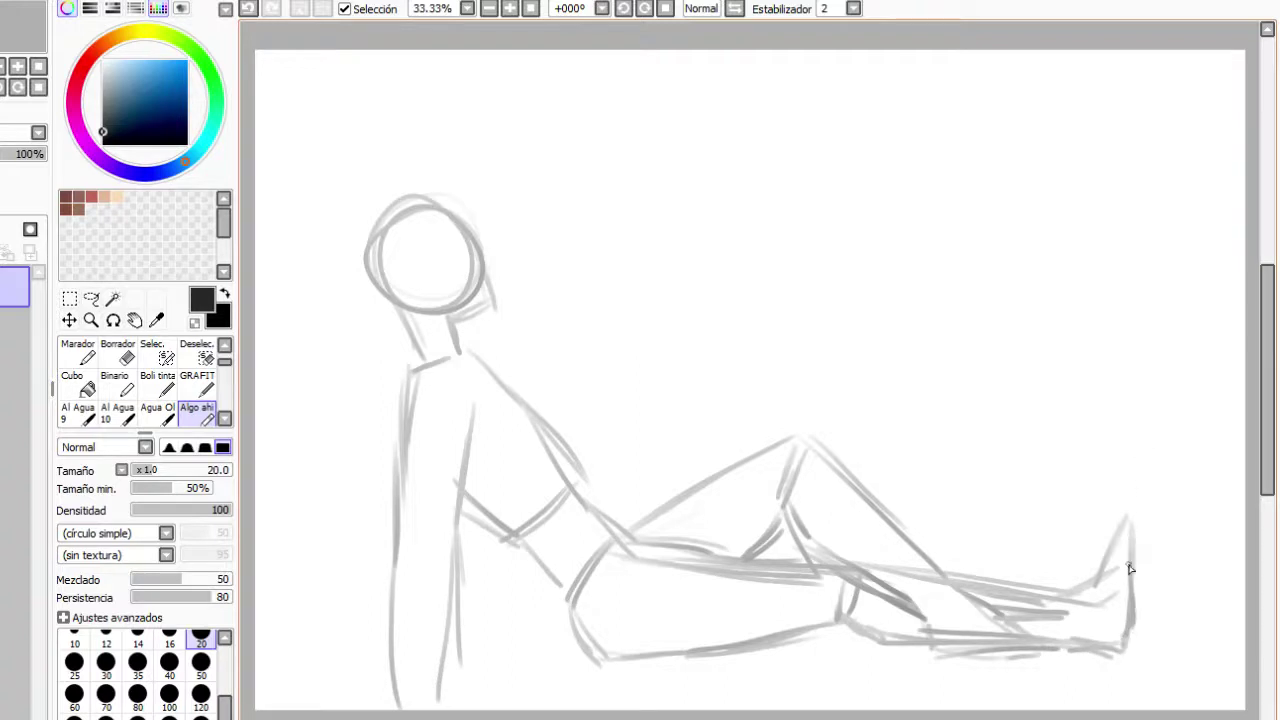
{"action": "mouse_move", "coordinate": [1128, 528]}
{"action": "left_mouse_down"}
{"action": "mouse_move", "coordinate": [1115, 528]}
{"action": "mouse_move", "coordinate": [1084, 588]}
{"action": "left_mouse_up"}
Refine the supporting arm with inner and outer contours from the shoulder down past the elbow
{"action": "left_click_drag", "start_coordinate": [460, 406], "coordinate": [446, 620]}
{"action": "left_click_drag", "start_coordinate": [404, 496], "coordinate": [430, 612]}
{"action": "mouse_move", "coordinate": [403, 466]}
{"action": "left_mouse_down"}
{"action": "mouse_move", "coordinate": [397, 545]}
{"action": "mouse_move", "coordinate": [410, 594]}
{"action": "left_mouse_up"}
Sketch the supporting arm's wrist and hand resting on the ground with spread fingers
{"action": "mouse_move", "coordinate": [399, 541]}
{"action": "left_mouse_down"}
{"action": "mouse_move", "coordinate": [418, 648]}
{"action": "mouse_move", "coordinate": [358, 690]}
{"action": "left_mouse_up"}
{"action": "left_click_drag", "start_coordinate": [398, 668], "coordinate": [386, 688]}
{"action": "mouse_move", "coordinate": [452, 628]}
{"action": "left_mouse_down"}
{"action": "mouse_move", "coordinate": [448, 692]}
{"action": "mouse_move", "coordinate": [424, 676]}
{"action": "mouse_move", "coordinate": [350, 692]}
{"action": "left_mouse_up"}
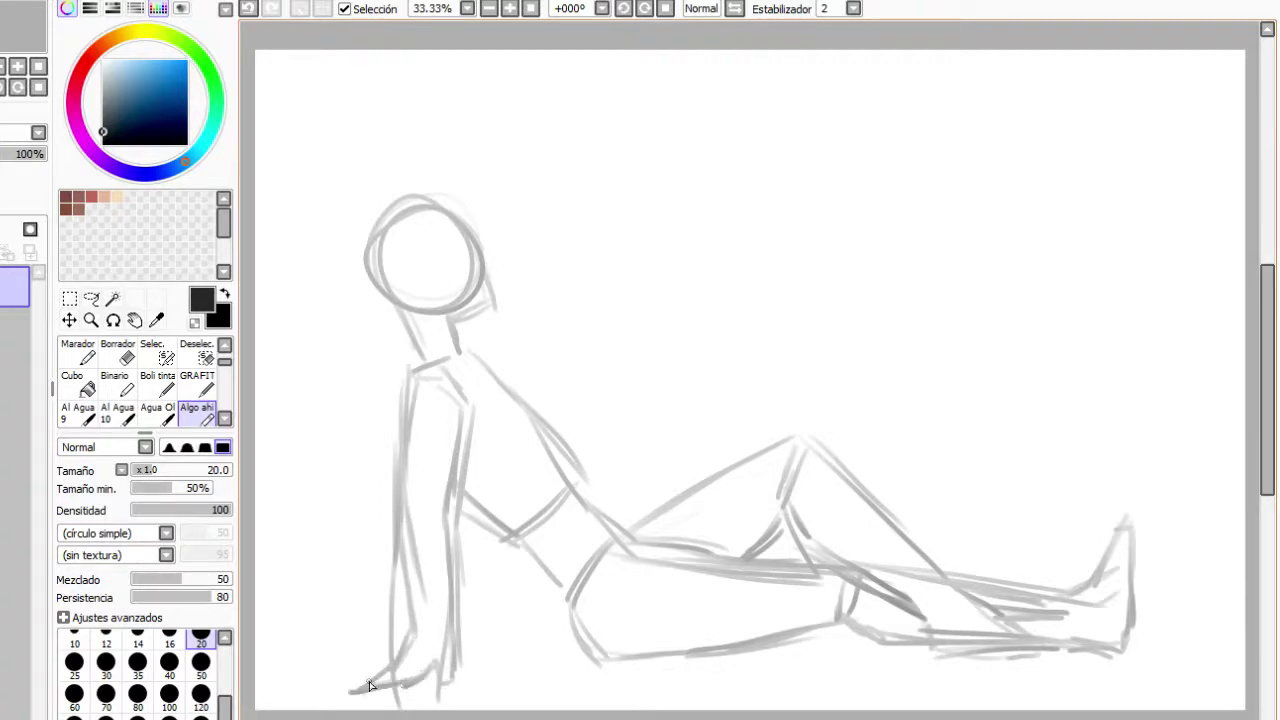
{"action": "mouse_move", "coordinate": [432, 645]}
{"action": "left_mouse_down"}
{"action": "mouse_move", "coordinate": [404, 686]}
{"action": "mouse_move", "coordinate": [358, 700]}
{"action": "left_mouse_up"}
{"action": "mouse_move", "coordinate": [440, 670]}
{"action": "left_mouse_down"}
{"action": "mouse_move", "coordinate": [422, 686]}
{"action": "mouse_move", "coordinate": [473, 674]}
{"action": "left_mouse_up"}
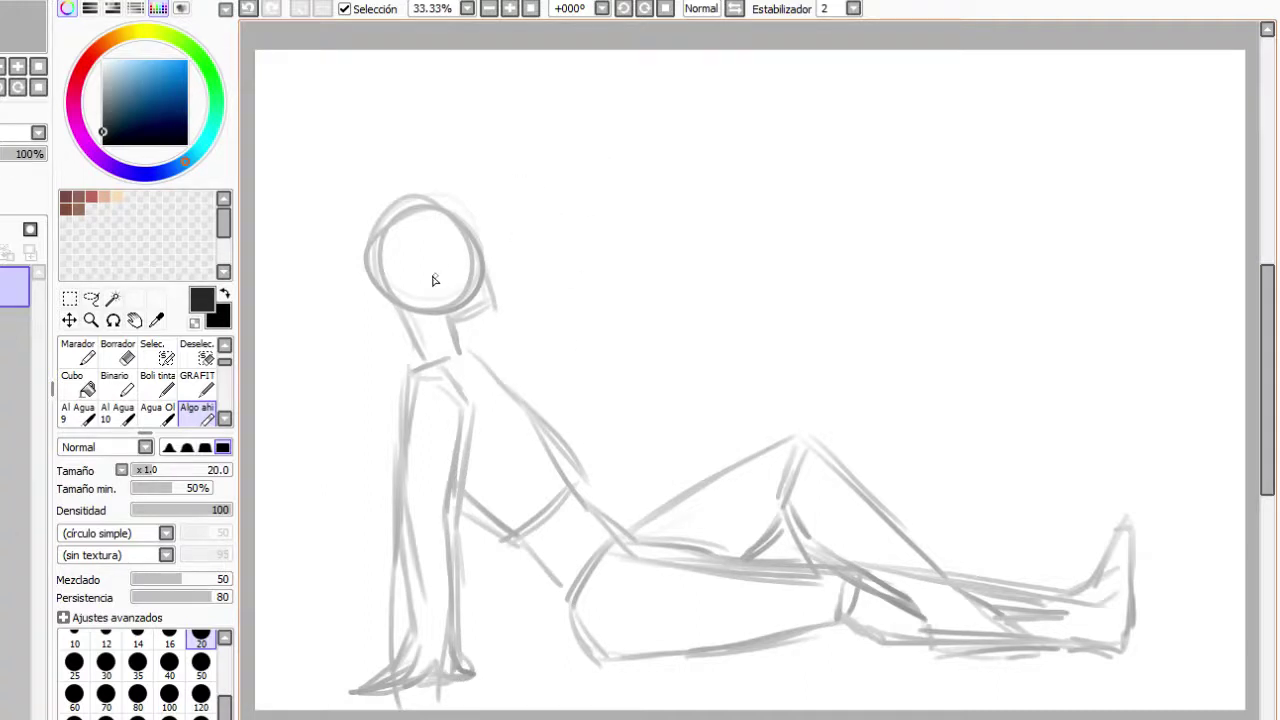
Try to sketch a scarf wrapped around the lower face and neck, with loose tails trailing forward
{"action": "mouse_move", "coordinate": [460, 287]}
{"action": "left_mouse_down"}
{"action": "mouse_move", "coordinate": [420, 283]}
{"action": "mouse_move", "coordinate": [448, 300]}
{"action": "mouse_move", "coordinate": [417, 327]}
{"action": "mouse_move", "coordinate": [443, 312]}
{"action": "left_mouse_up"}
{"action": "mouse_move", "coordinate": [487, 283]}
{"action": "left_mouse_down"}
{"action": "mouse_move", "coordinate": [514, 287]}
{"action": "mouse_move", "coordinate": [432, 345]}
{"action": "mouse_move", "coordinate": [440, 328]}
{"action": "mouse_move", "coordinate": [401, 319]}
{"action": "mouse_move", "coordinate": [439, 297]}
{"action": "mouse_move", "coordinate": [392, 312]}
{"action": "mouse_move", "coordinate": [446, 279]}
{"action": "left_mouse_up"}
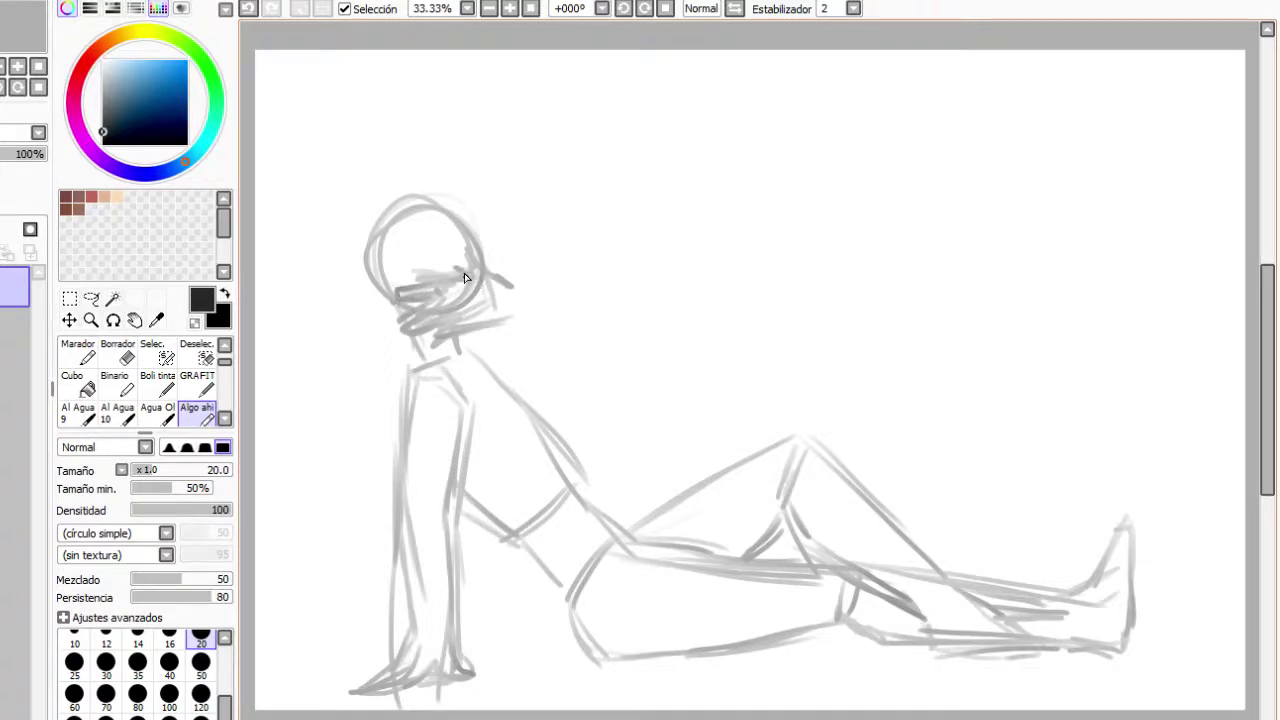
{"action": "mouse_move", "coordinate": [602, 289]}
{"action": "left_mouse_down"}
{"action": "mouse_move", "coordinate": [523, 296]}
{"action": "mouse_move", "coordinate": [515, 314]}
{"action": "left_mouse_up"}
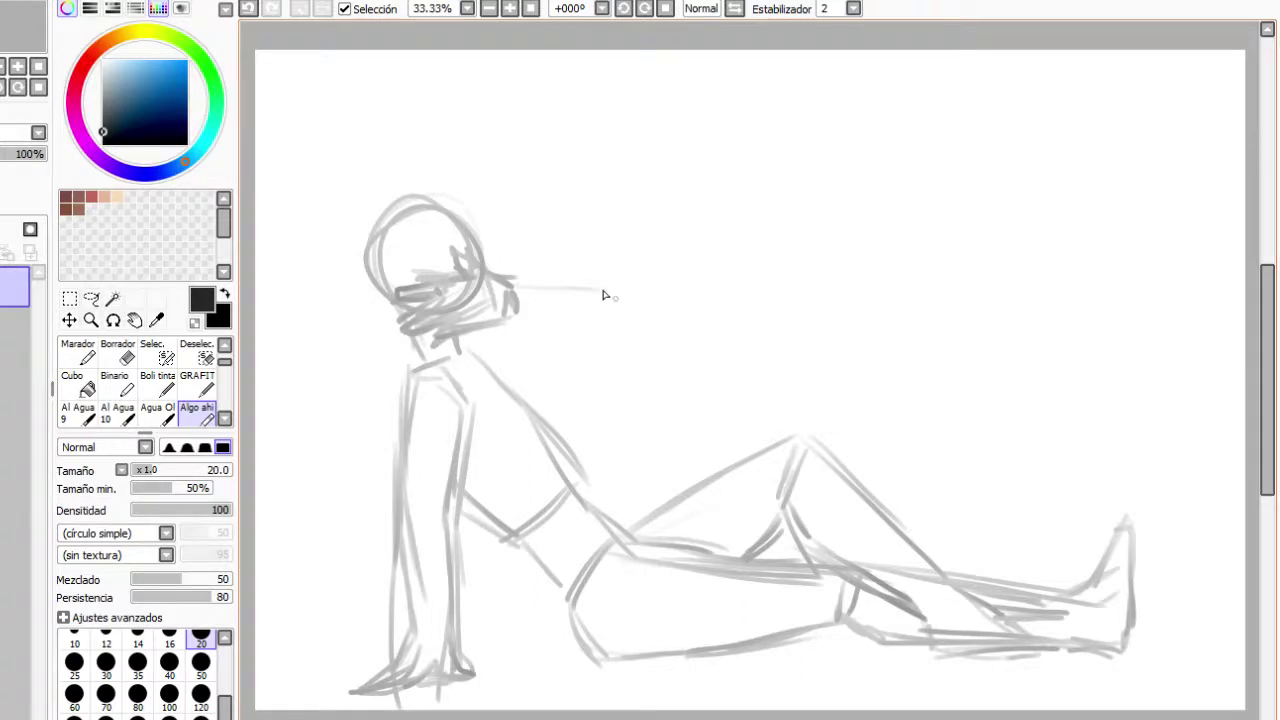
{"action": "left_click_drag", "start_coordinate": [523, 286], "coordinate": [643, 357]}
{"action": "left_click_drag", "start_coordinate": [521, 294], "coordinate": [615, 374]}
{"action": "mouse_move", "coordinate": [508, 318]}
{"action": "left_mouse_down"}
{"action": "mouse_move", "coordinate": [566, 403]}
{"action": "mouse_move", "coordinate": [618, 436]}
{"action": "left_mouse_up"}
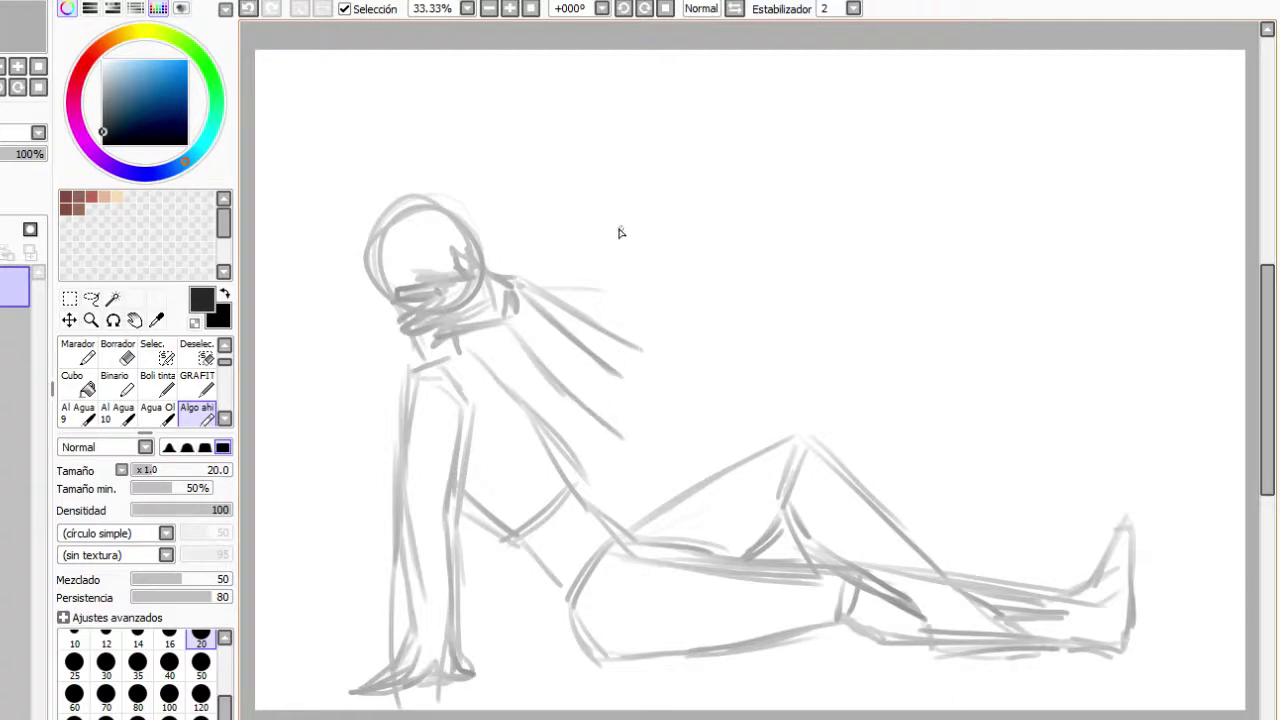
Undo the scarf tails and wrapping strokes around the figure's lower face and neck
{"action": "key", "text": "ctrl+z"}
{"action": "key", "text": "ctrl+z"}
{"action": "key", "text": "ctrl+z"}
{"action": "key", "text": "ctrl+z"}
{"action": "key", "text": "ctrl+z"}
{"action": "key", "text": "ctrl+z"}
{"action": "key", "text": "ctrl+z"}
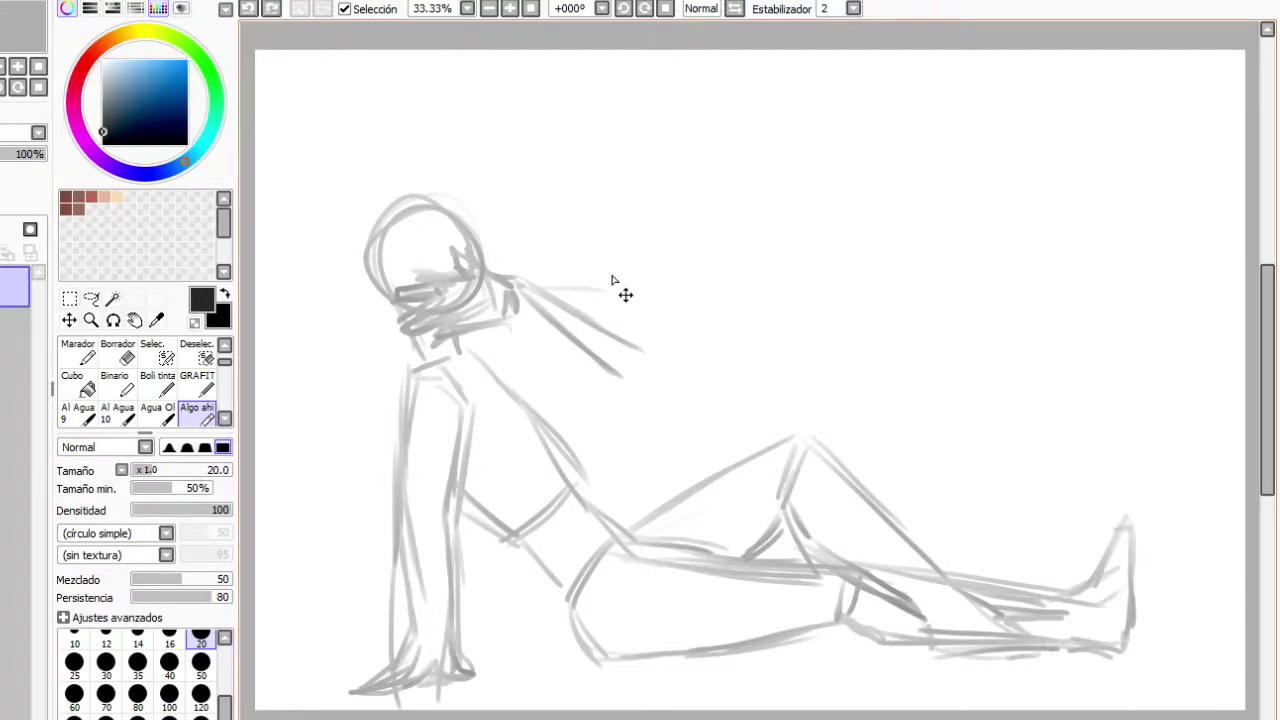
{"action": "key", "text": "ctrl+z"}
{"action": "key", "text": "ctrl+z"}
{"action": "key", "text": "ctrl+z"}
{"action": "key", "text": "ctrl+z"}
{"action": "key", "text": "ctrl+z"}
{"action": "key", "text": "ctrl+z"}
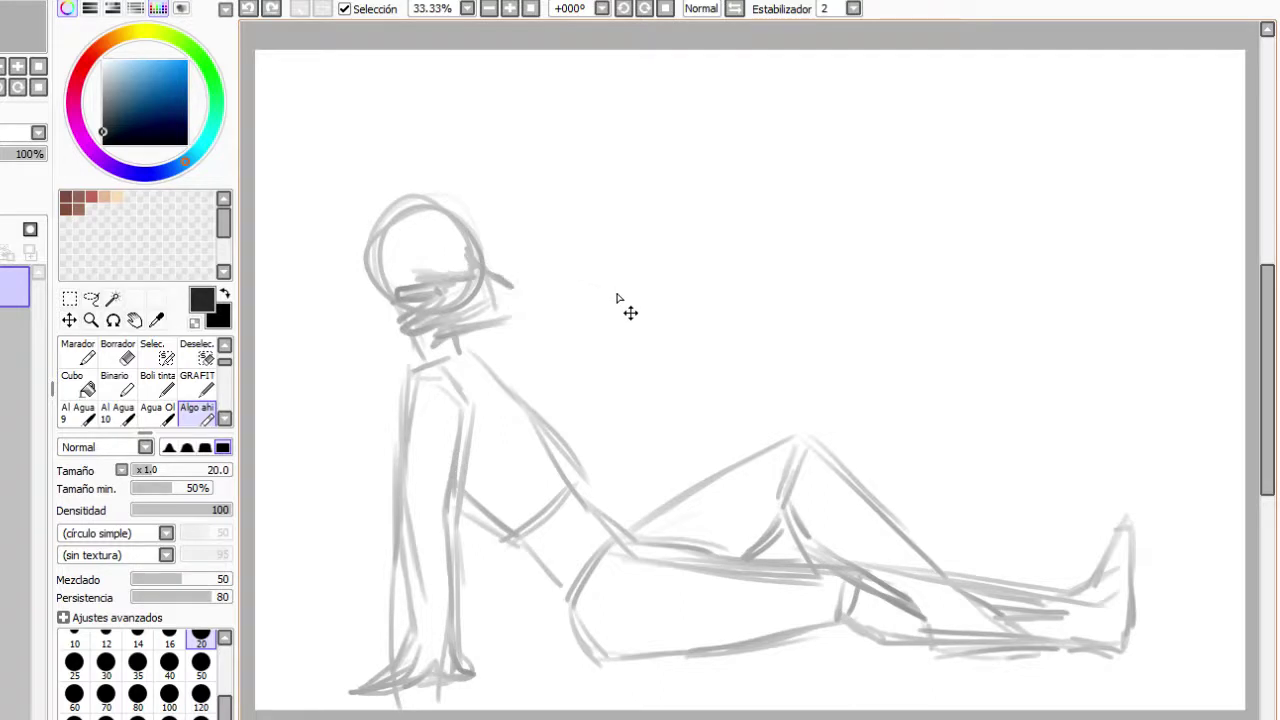
{"action": "key", "text": "ctrl+z"}
{"action": "key", "text": "ctrl+z"}
{"action": "key", "text": "ctrl+z"}
{"action": "key", "text": "ctrl+z"}
{"action": "key", "text": "ctrl+z"}
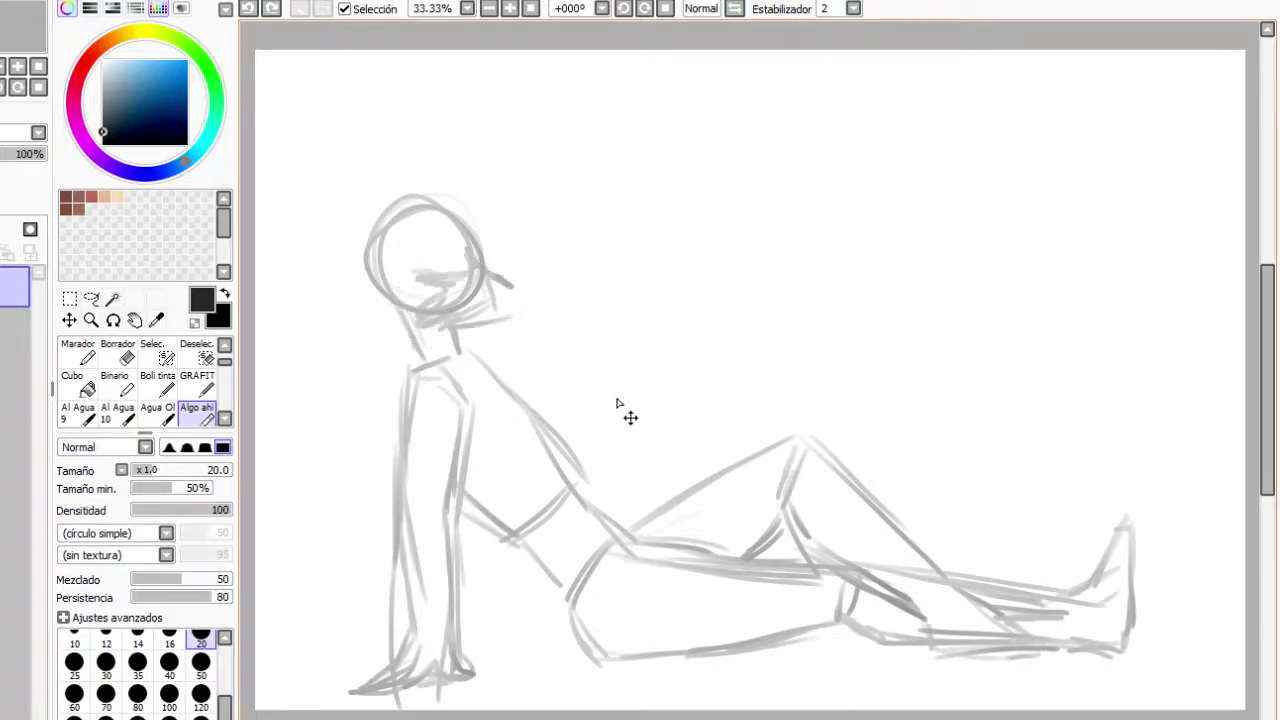
Sketch a second forearm slanting from elbow height to the ground, with its hand resting beside the hip
{"action": "left_click_drag", "start_coordinate": [402, 428], "coordinate": [395, 544]}
{"action": "mouse_move", "coordinate": [400, 472]}
{"action": "left_mouse_down"}
{"action": "mouse_move", "coordinate": [388, 584]}
{"action": "mouse_move", "coordinate": [388, 556]}
{"action": "mouse_move", "coordinate": [515, 662]}
{"action": "left_mouse_up"}
{"action": "left_click_drag", "start_coordinate": [432, 578], "coordinate": [508, 658]}
{"action": "left_click_drag", "start_coordinate": [450, 531], "coordinate": [535, 652]}
{"action": "mouse_move", "coordinate": [474, 560]}
{"action": "left_mouse_down"}
{"action": "mouse_move", "coordinate": [540, 654]}
{"action": "mouse_move", "coordinate": [634, 668]}
{"action": "left_mouse_up"}
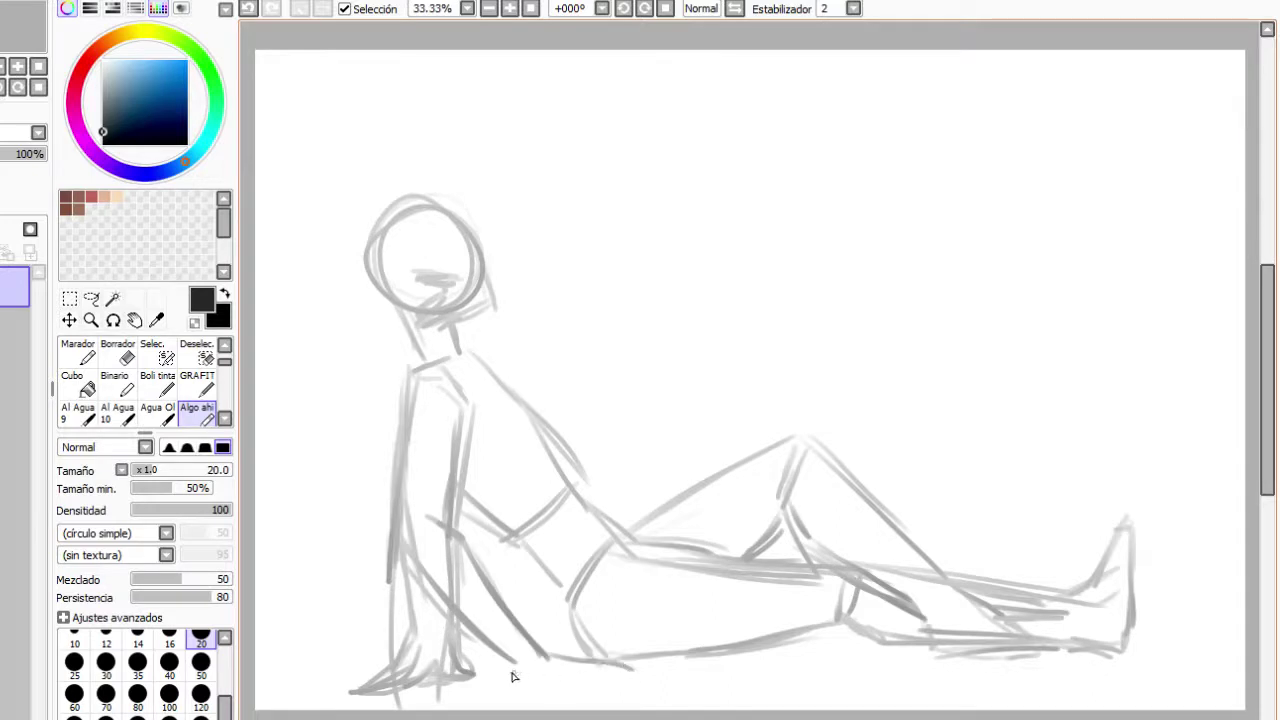
{"action": "mouse_move", "coordinate": [528, 682]}
{"action": "left_mouse_down"}
{"action": "mouse_move", "coordinate": [604, 690]}
{"action": "mouse_move", "coordinate": [604, 676]}
{"action": "mouse_move", "coordinate": [618, 688]}
{"action": "left_mouse_up"}
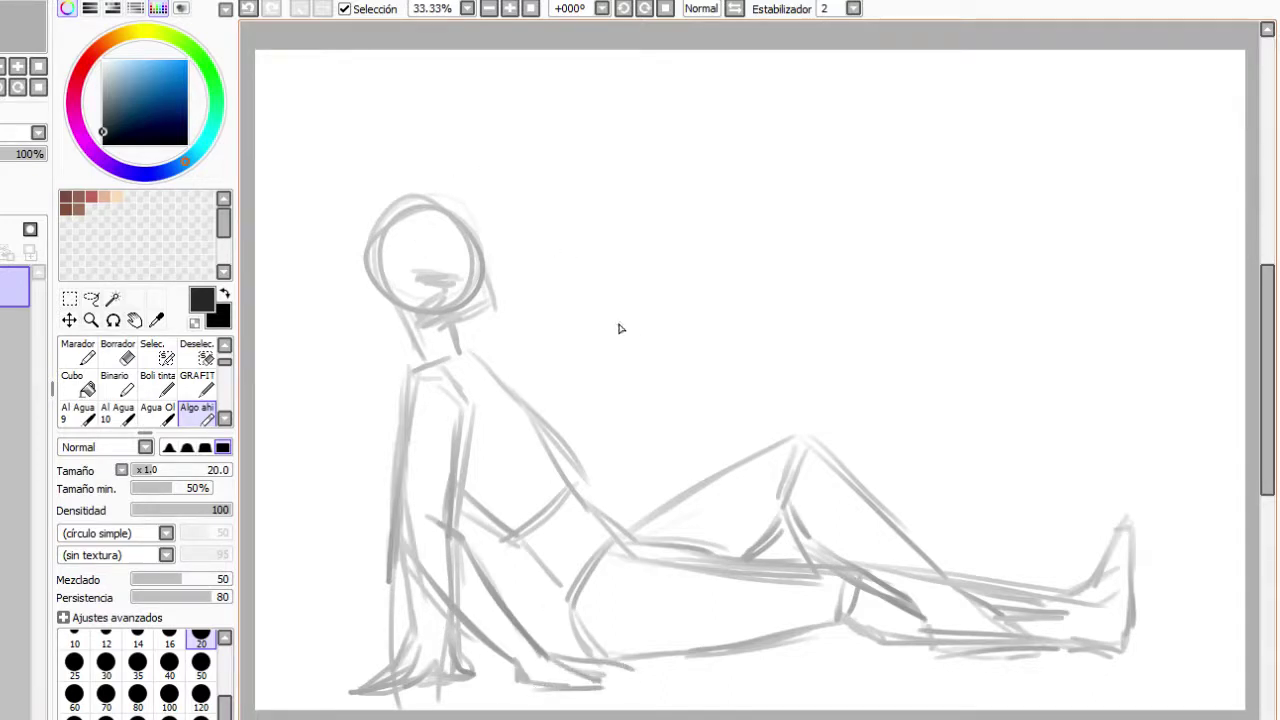
Sketch a bent arm extending forward from the front shoulder, with its forearm raised upright
{"action": "left_click_drag", "start_coordinate": [577, 292], "coordinate": [566, 391]}
{"action": "left_click_drag", "start_coordinate": [476, 352], "coordinate": [564, 396]}
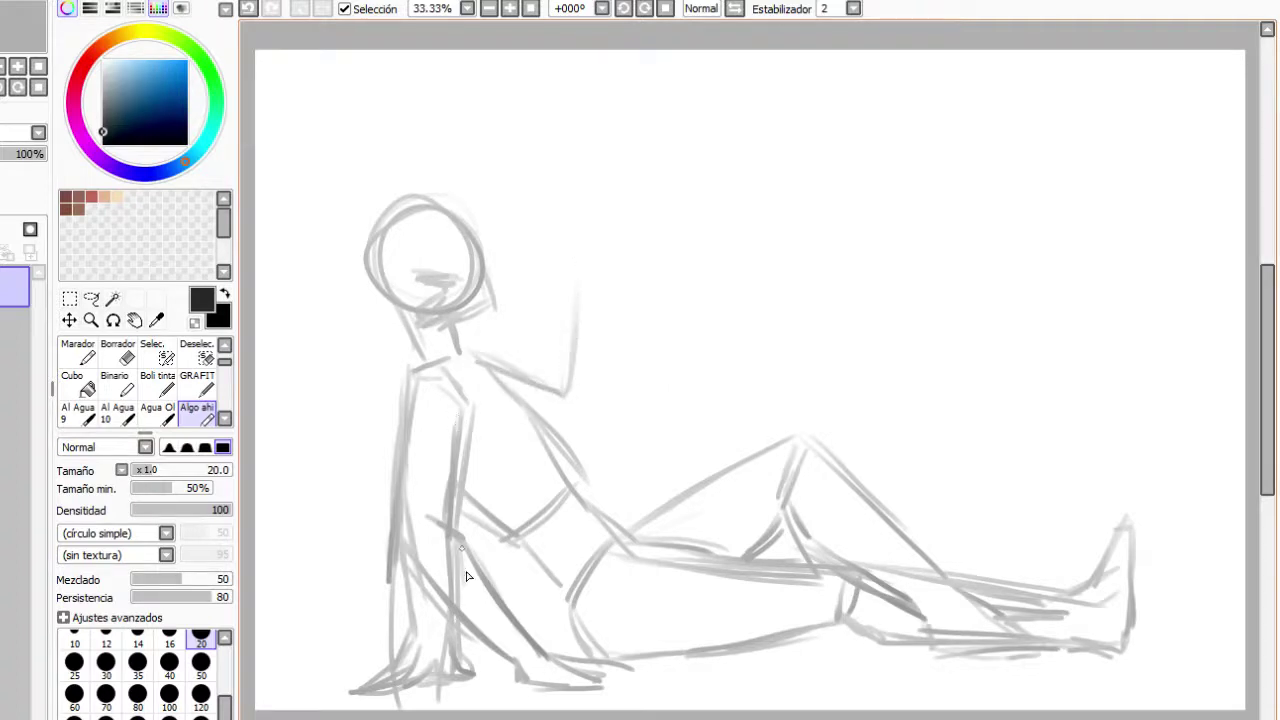
{"action": "left_click_drag", "start_coordinate": [591, 334], "coordinate": [588, 410]}
Sketch a second head above and in front of the first, using overlapping circles and a light jaw
{"action": "mouse_move", "coordinate": [507, 189]}
{"action": "left_mouse_down"}
{"action": "mouse_move", "coordinate": [556, 203]}
{"action": "mouse_move", "coordinate": [554, 243]}
{"action": "mouse_move", "coordinate": [481, 225]}
{"action": "mouse_move", "coordinate": [495, 161]}
{"action": "mouse_move", "coordinate": [551, 173]}
{"action": "mouse_move", "coordinate": [550, 277]}
{"action": "left_mouse_up"}
{"action": "left_click_drag", "start_coordinate": [581, 204], "coordinate": [590, 253]}
{"action": "left_click_drag", "start_coordinate": [571, 183], "coordinate": [576, 219]}
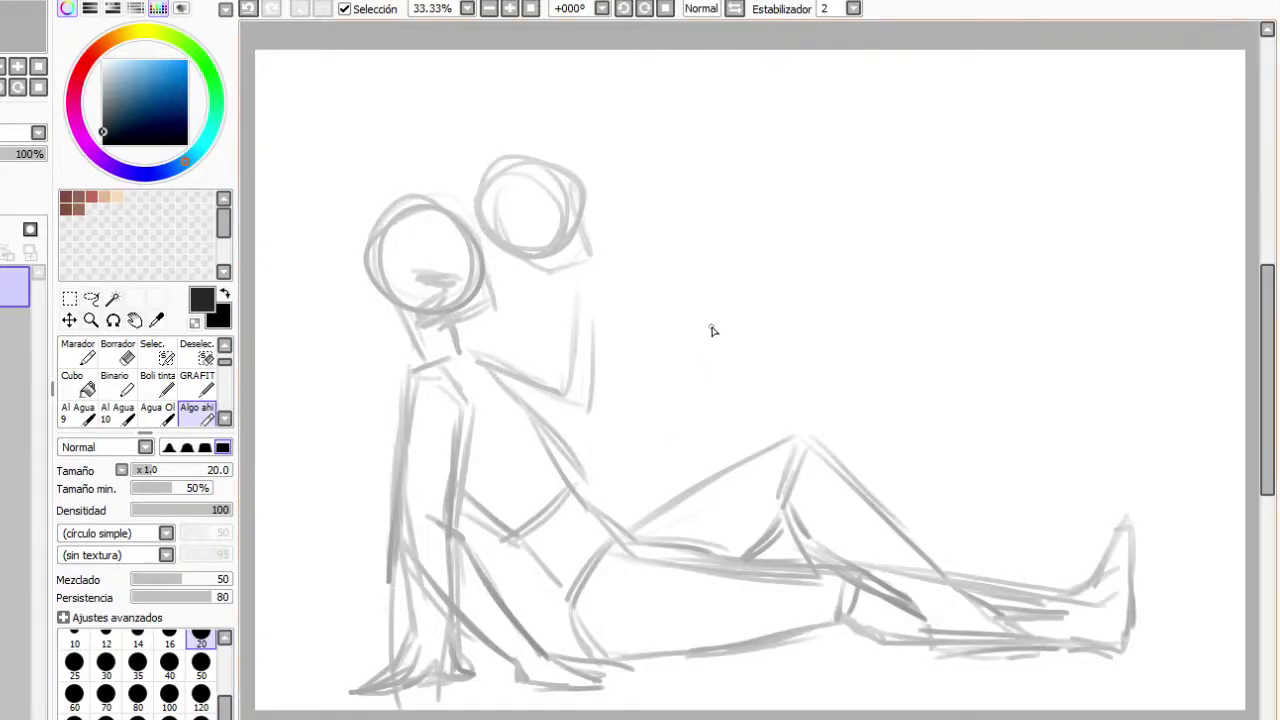
Try to sketch an outer contour for the raised forearm
{"action": "left_click_drag", "start_coordinate": [712, 326], "coordinate": [689, 397]}
{"action": "key", "text": "ctrl+z"}
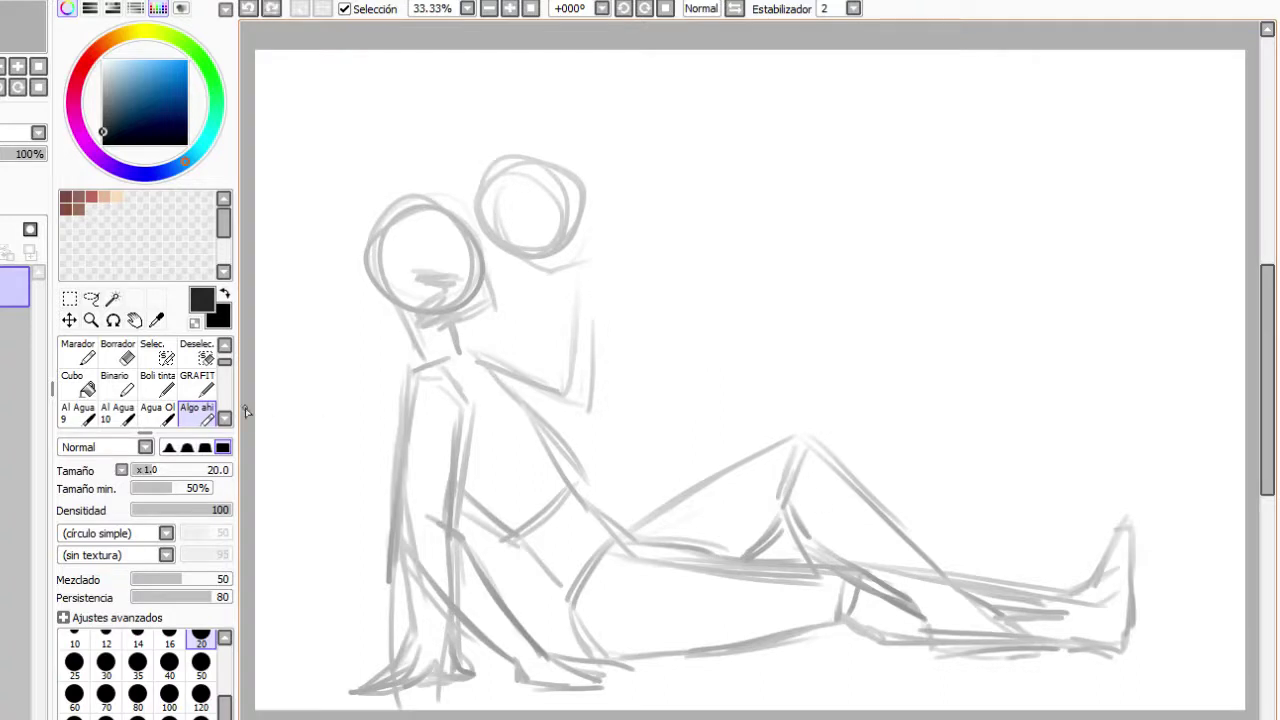
{"action": "left_click_drag", "start_coordinate": [600, 261], "coordinate": [605, 364]}
{"action": "key", "text": "ctrl+z"}
{"action": "left_click_drag", "start_coordinate": [614, 289], "coordinate": [600, 388]}
{"action": "key", "text": "ctrl+z"}
Define angular jaws on both heads and sketch the back of the seated figure's neck
{"action": "mouse_move", "coordinate": [517, 253]}
{"action": "left_mouse_down"}
{"action": "mouse_move", "coordinate": [569, 293]}
{"action": "mouse_move", "coordinate": [601, 223]}
{"action": "left_mouse_up"}
{"action": "left_click_drag", "start_coordinate": [573, 288], "coordinate": [600, 226]}
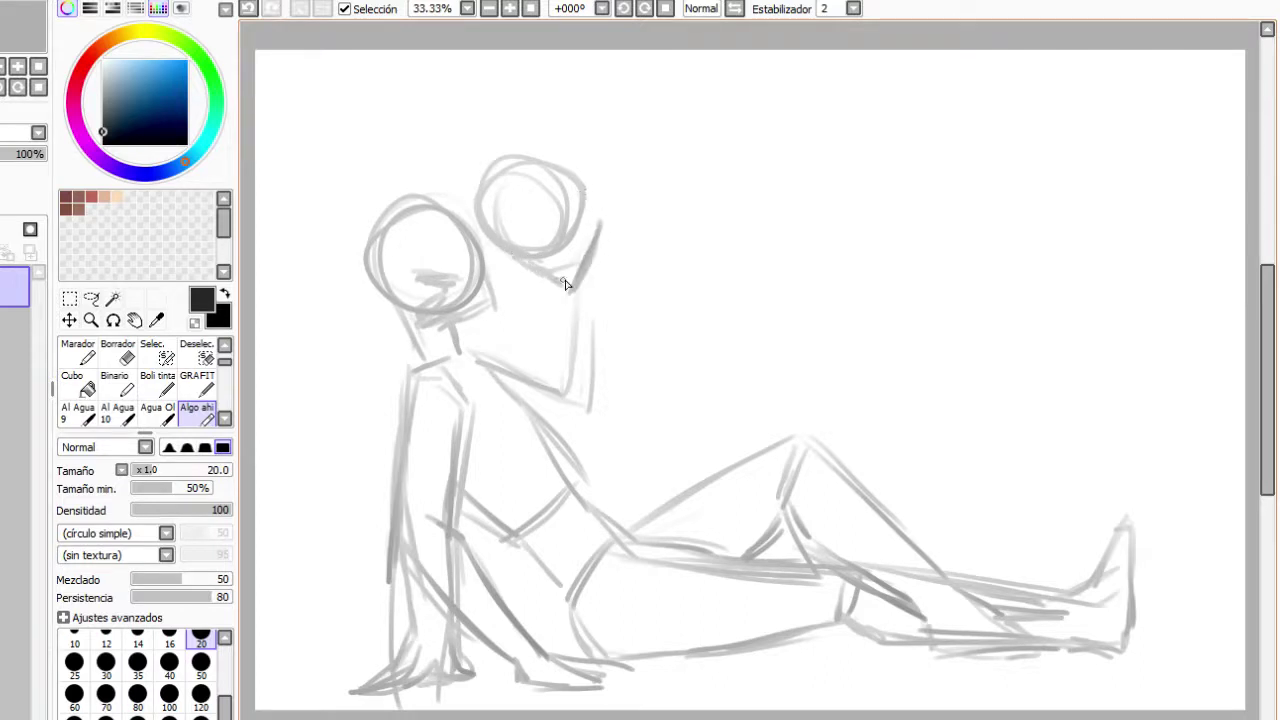
{"action": "left_click_drag", "start_coordinate": [467, 251], "coordinate": [493, 320]}
{"action": "left_click_drag", "start_coordinate": [493, 321], "coordinate": [413, 322]}
{"action": "mouse_move", "coordinate": [586, 172]}
{"action": "left_mouse_down"}
{"action": "mouse_move", "coordinate": [605, 248]}
{"action": "mouse_move", "coordinate": [605, 215]}
{"action": "mouse_move", "coordinate": [646, 234]}
{"action": "mouse_move", "coordinate": [621, 273]}
{"action": "left_mouse_up"}
{"action": "left_click_drag", "start_coordinate": [374, 292], "coordinate": [412, 372]}
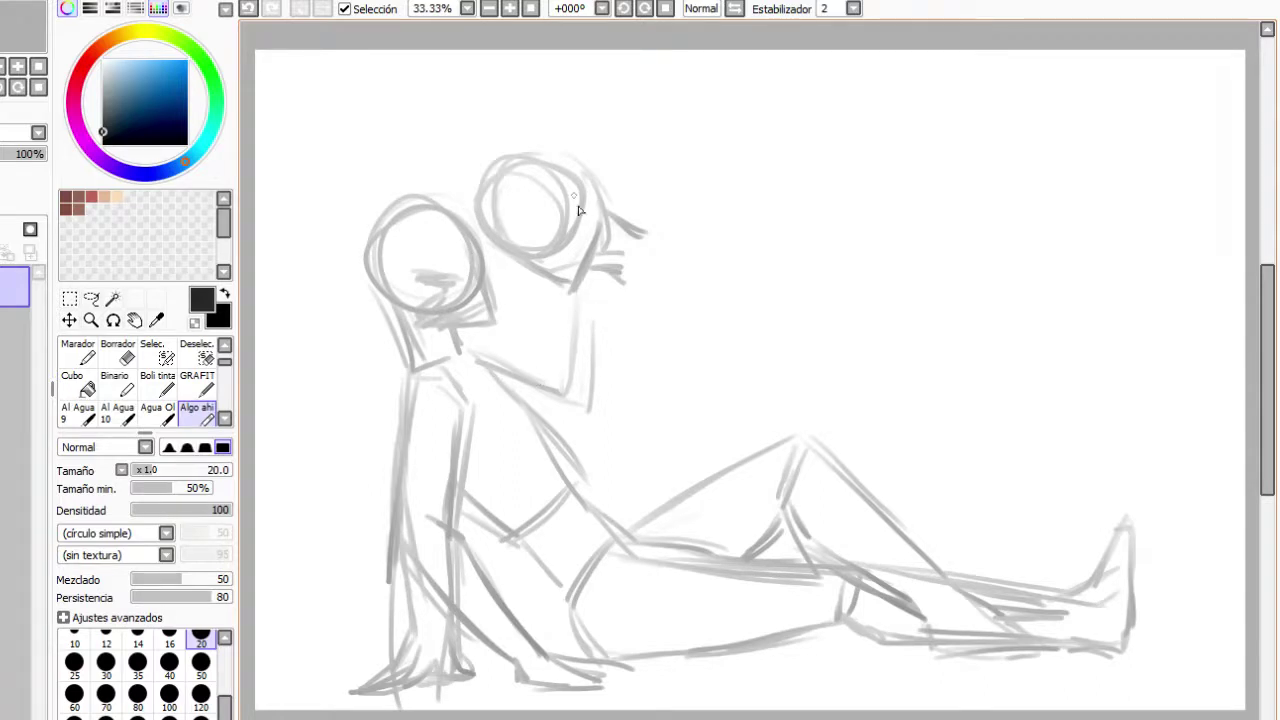
Refine the raised arm with a hand beside the upper head and fuller forearm and upper arm contours
{"action": "left_click_drag", "start_coordinate": [610, 215], "coordinate": [636, 214]}
{"action": "mouse_move", "coordinate": [654, 217]}
{"action": "left_mouse_down"}
{"action": "mouse_move", "coordinate": [618, 264]}
{"action": "mouse_move", "coordinate": [588, 349]}
{"action": "left_mouse_up"}
{"action": "left_click_drag", "start_coordinate": [606, 296], "coordinate": [572, 396]}
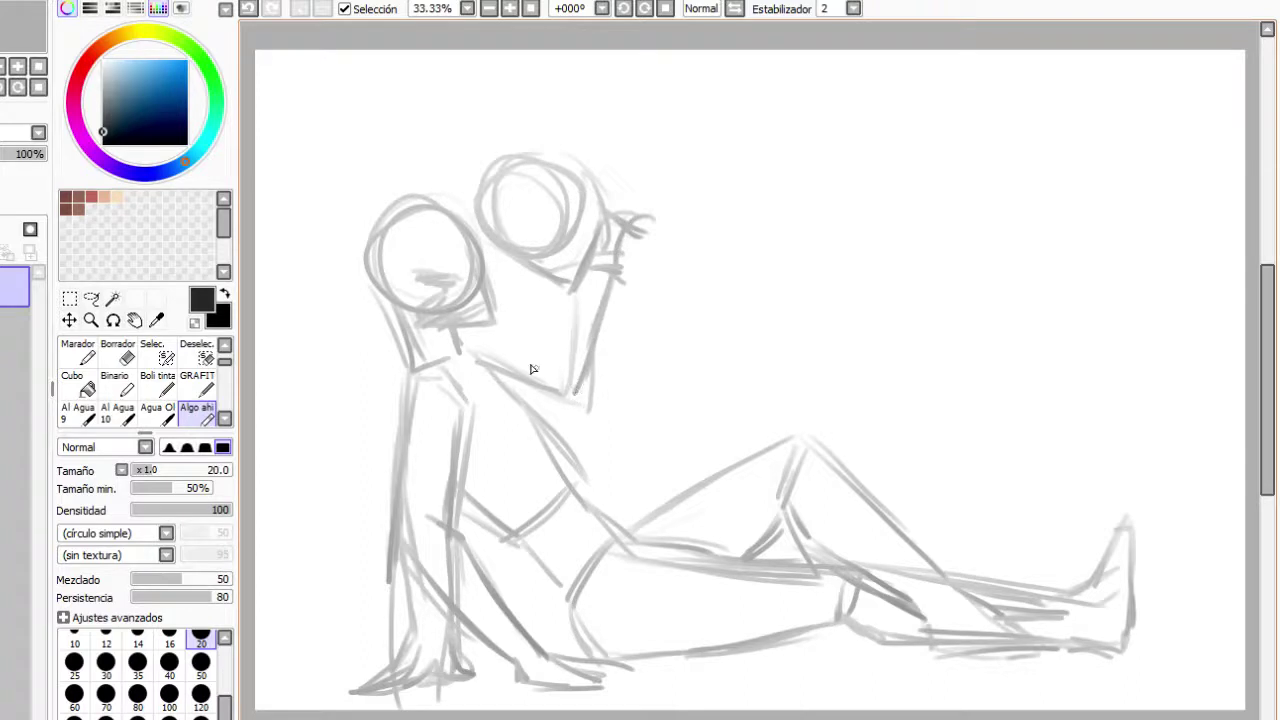
{"action": "left_click_drag", "start_coordinate": [460, 334], "coordinate": [578, 395]}
{"action": "mouse_move", "coordinate": [440, 330]}
{"action": "left_mouse_down"}
{"action": "mouse_move", "coordinate": [508, 412]}
{"action": "mouse_move", "coordinate": [443, 342]}
{"action": "mouse_move", "coordinate": [540, 426]}
{"action": "left_mouse_up"}
{"action": "left_click_drag", "start_coordinate": [458, 351], "coordinate": [552, 431]}
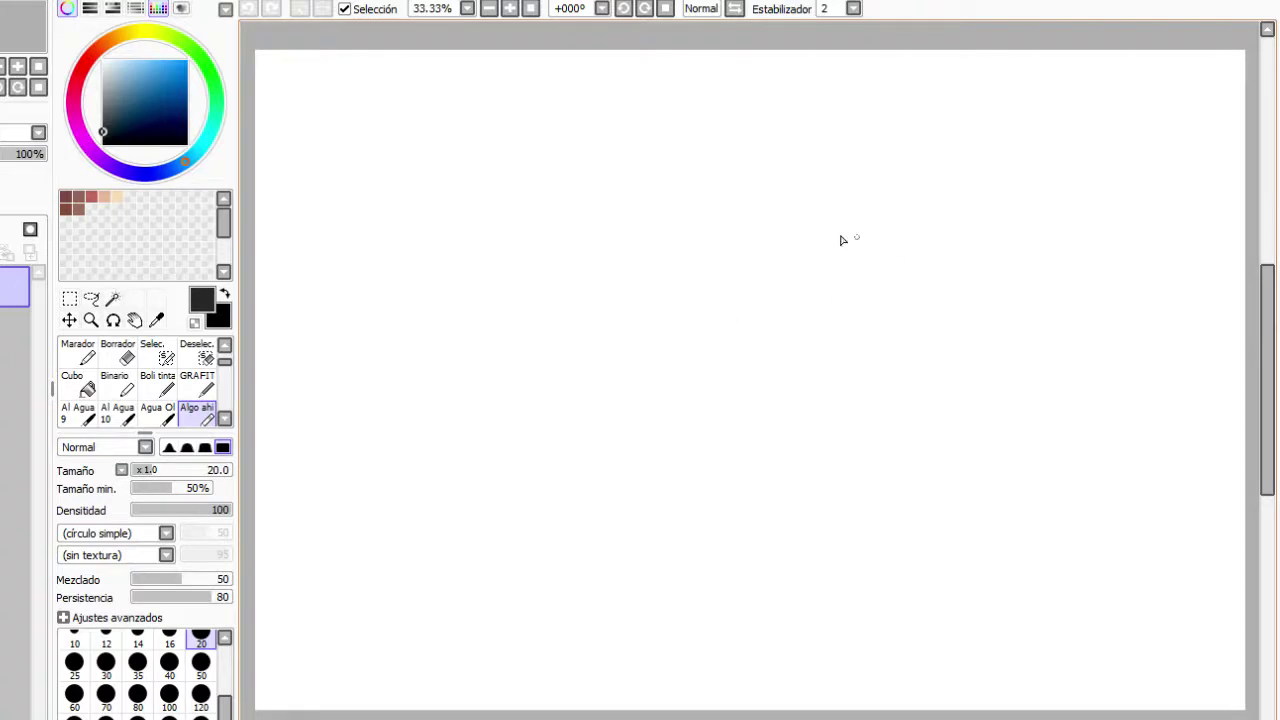
Sketch a new rounded head on the blank canvas with curved horizontal and vertical face guidelines
{"action": "mouse_move", "coordinate": [592, 342]}
{"action": "left_mouse_down"}
{"action": "mouse_move", "coordinate": [454, 287]}
{"action": "mouse_move", "coordinate": [592, 278]}
{"action": "mouse_move", "coordinate": [565, 412]}
{"action": "mouse_move", "coordinate": [452, 394]}
{"action": "mouse_move", "coordinate": [487, 256]}
{"action": "mouse_move", "coordinate": [569, 262]}
{"action": "mouse_move", "coordinate": [594, 378]}
{"action": "mouse_move", "coordinate": [552, 441]}
{"action": "mouse_move", "coordinate": [547, 415]}
{"action": "mouse_move", "coordinate": [529, 442]}
{"action": "mouse_move", "coordinate": [507, 436]}
{"action": "left_mouse_up"}
{"action": "key", "text": "ctrl+z"}
{"action": "left_click_drag", "start_coordinate": [592, 310], "coordinate": [456, 350]}
{"action": "key", "text": "ctrl+z"}
{"action": "left_click_drag", "start_coordinate": [604, 327], "coordinate": [449, 350]}
{"action": "mouse_move", "coordinate": [532, 266]}
{"action": "left_mouse_down"}
{"action": "mouse_move", "coordinate": [521, 467]}
{"action": "mouse_move", "coordinate": [485, 441]}
{"action": "mouse_move", "coordinate": [509, 432]}
{"action": "mouse_move", "coordinate": [428, 476]}
{"action": "left_mouse_up"}
{"action": "key", "text": "ctrl+z"}
{"action": "key", "text": "ctrl+z"}
Sketch rounded shoulders and both sides of the torso beneath the new head
{"action": "left_click_drag", "start_coordinate": [509, 434], "coordinate": [448, 490]}
{"action": "key", "text": "ctrl+z"}
{"action": "mouse_move", "coordinate": [504, 440]}
{"action": "left_mouse_down"}
{"action": "mouse_move", "coordinate": [466, 445]}
{"action": "mouse_move", "coordinate": [449, 551]}
{"action": "left_mouse_up"}
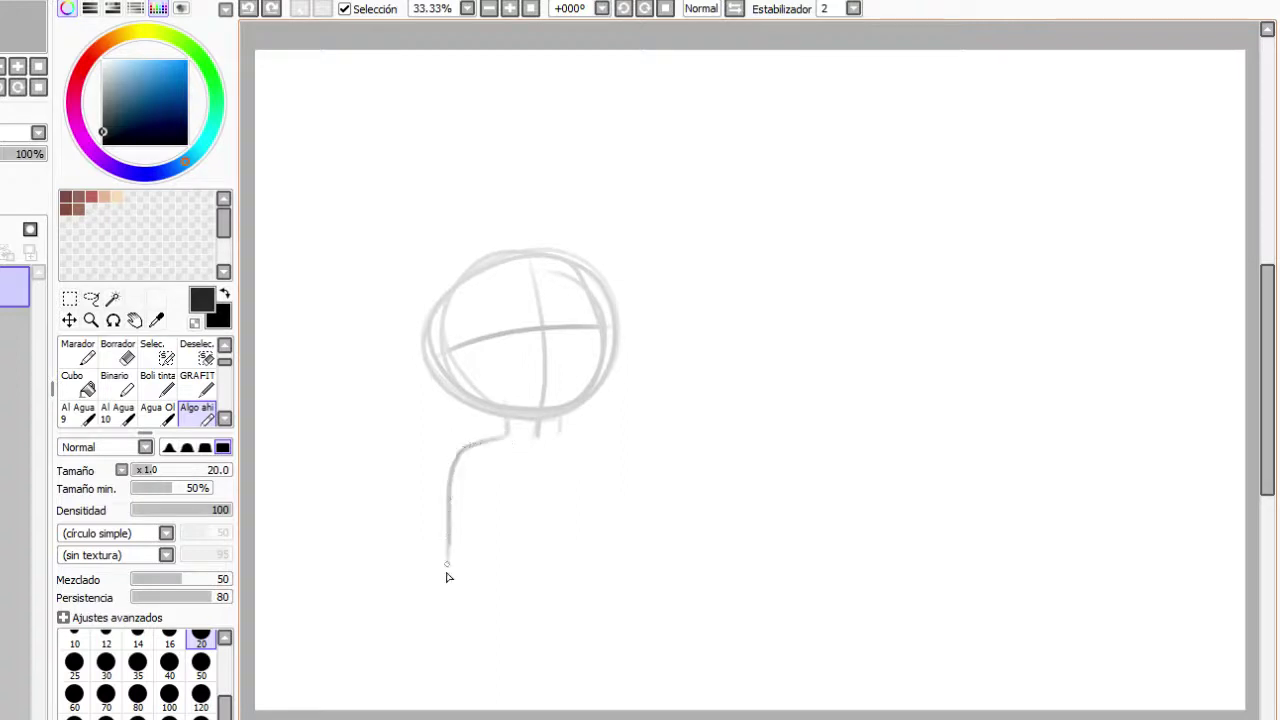
{"action": "left_click_drag", "start_coordinate": [543, 434], "coordinate": [609, 527]}
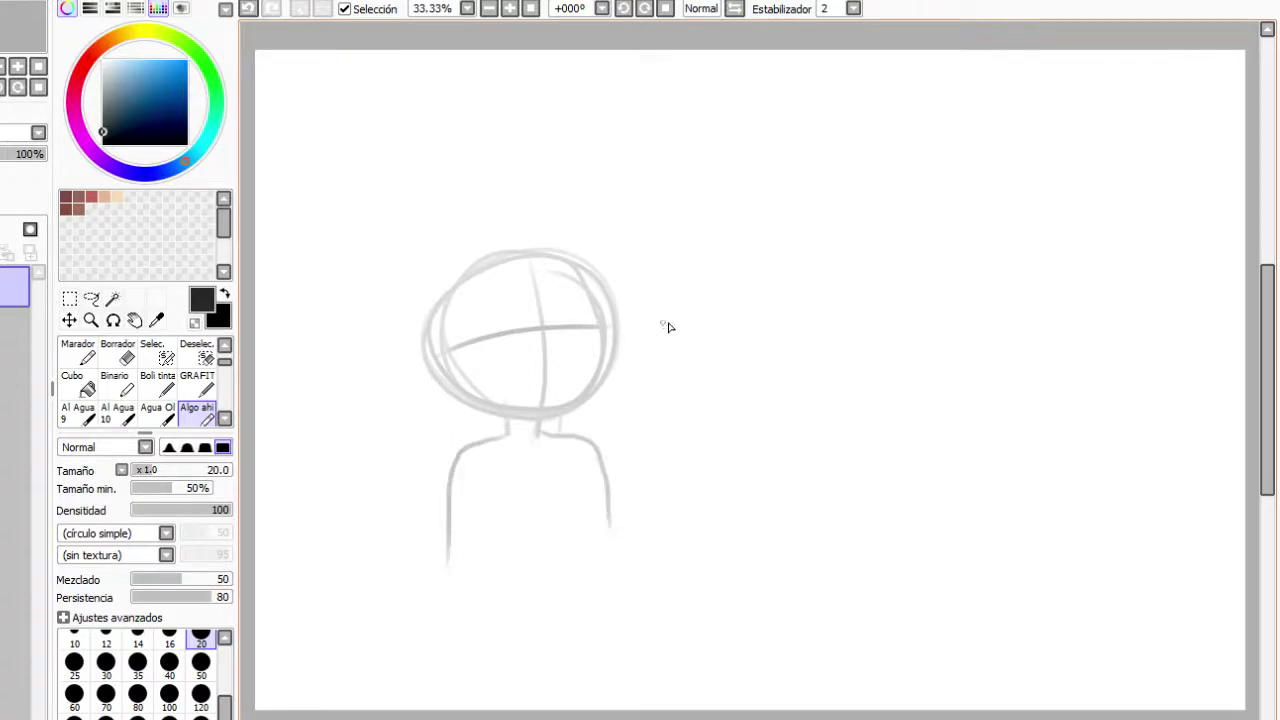
Sketch a larger second head to the right of the first, with a small slanted oval near its left side
{"action": "left_click_drag", "start_coordinate": [793, 147], "coordinate": [888, 394]}
{"action": "mouse_move", "coordinate": [866, 128]}
{"action": "left_mouse_down"}
{"action": "mouse_move", "coordinate": [694, 282]}
{"action": "mouse_move", "coordinate": [729, 198]}
{"action": "mouse_move", "coordinate": [898, 334]}
{"action": "left_mouse_up"}
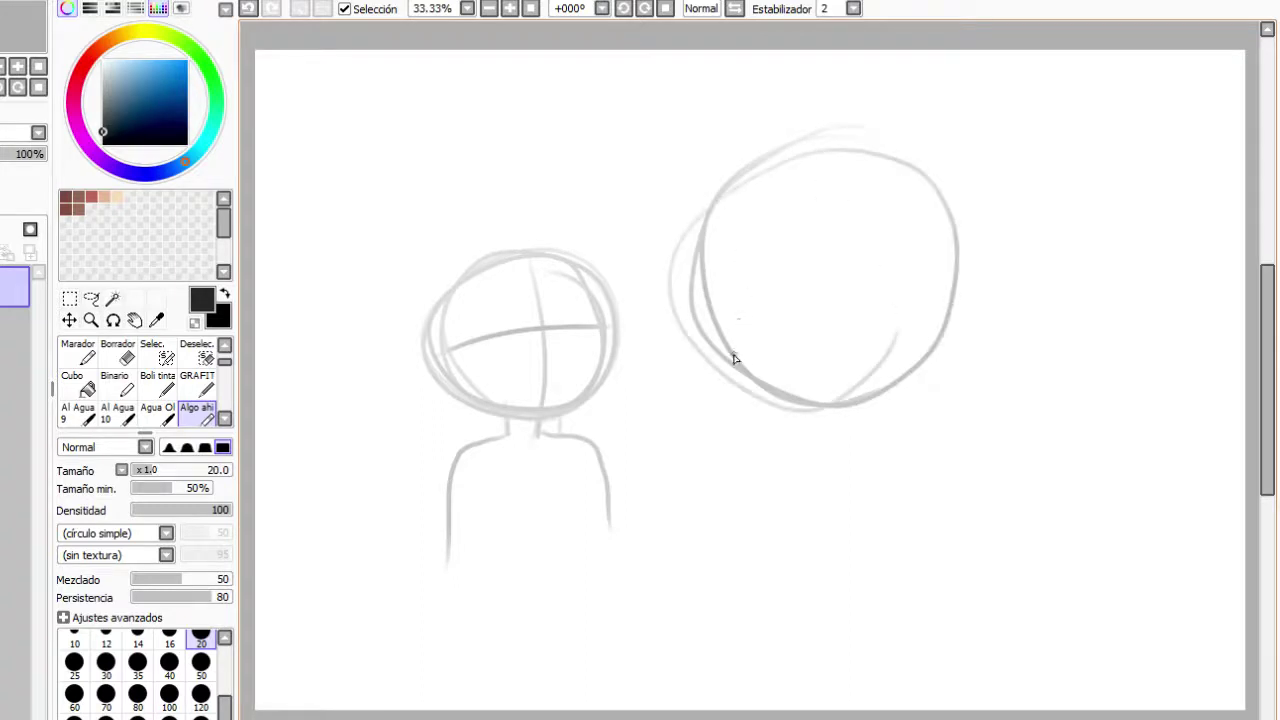
{"action": "left_click_drag", "start_coordinate": [738, 246], "coordinate": [722, 330]}
{"action": "left_click_drag", "start_coordinate": [752, 269], "coordinate": [756, 290]}
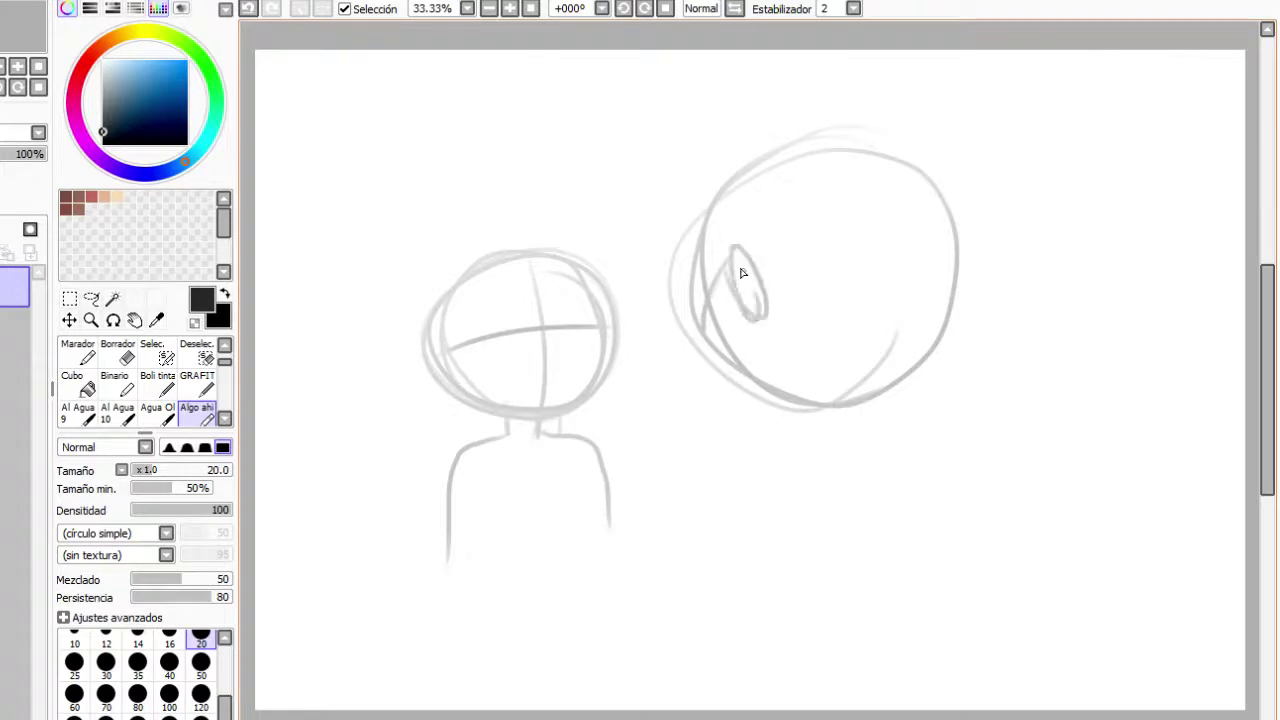
Sketch the larger figure's neck, left shoulder and long outer body line down toward the canvas edge
{"action": "left_click_drag", "start_coordinate": [840, 382], "coordinate": [849, 420]}
{"action": "left_click_drag", "start_coordinate": [897, 368], "coordinate": [895, 416]}
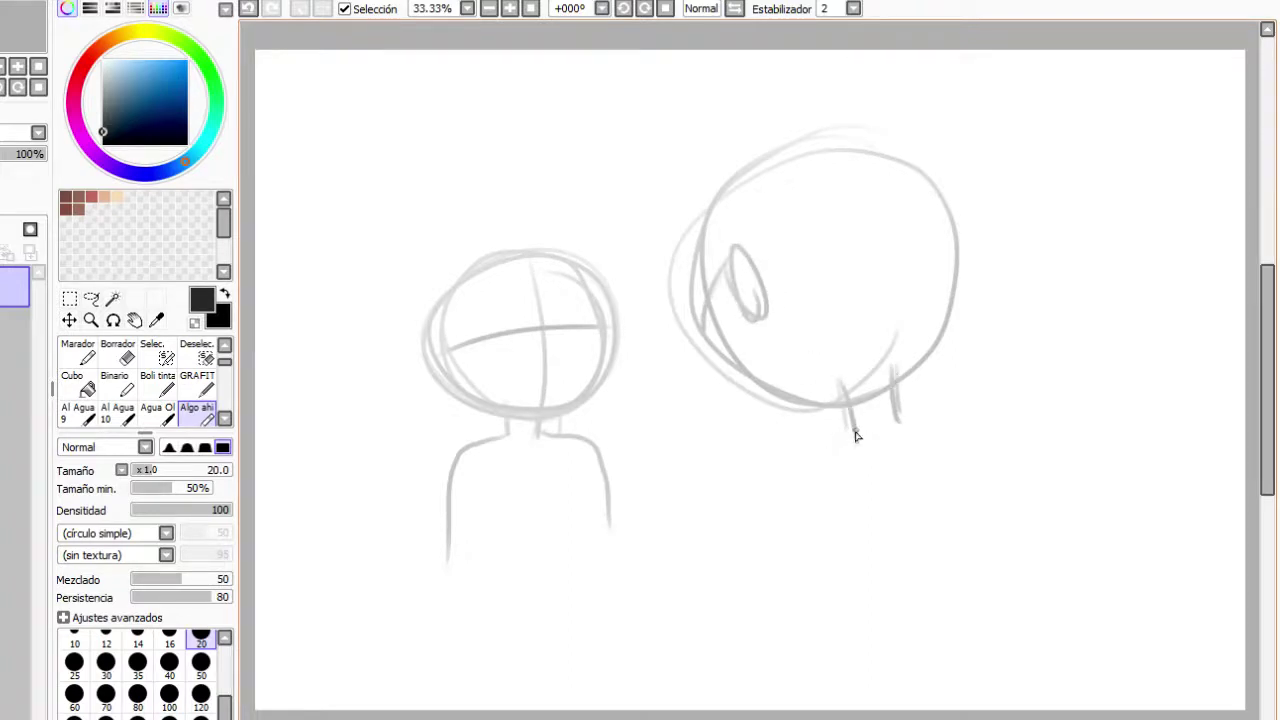
{"action": "mouse_move", "coordinate": [858, 432]}
{"action": "left_mouse_down"}
{"action": "mouse_move", "coordinate": [788, 455]}
{"action": "mouse_move", "coordinate": [805, 442]}
{"action": "mouse_move", "coordinate": [752, 492]}
{"action": "mouse_move", "coordinate": [801, 439]}
{"action": "mouse_move", "coordinate": [772, 452]}
{"action": "mouse_move", "coordinate": [772, 488]}
{"action": "left_mouse_up"}
{"action": "left_click_drag", "start_coordinate": [770, 462], "coordinate": [760, 536]}
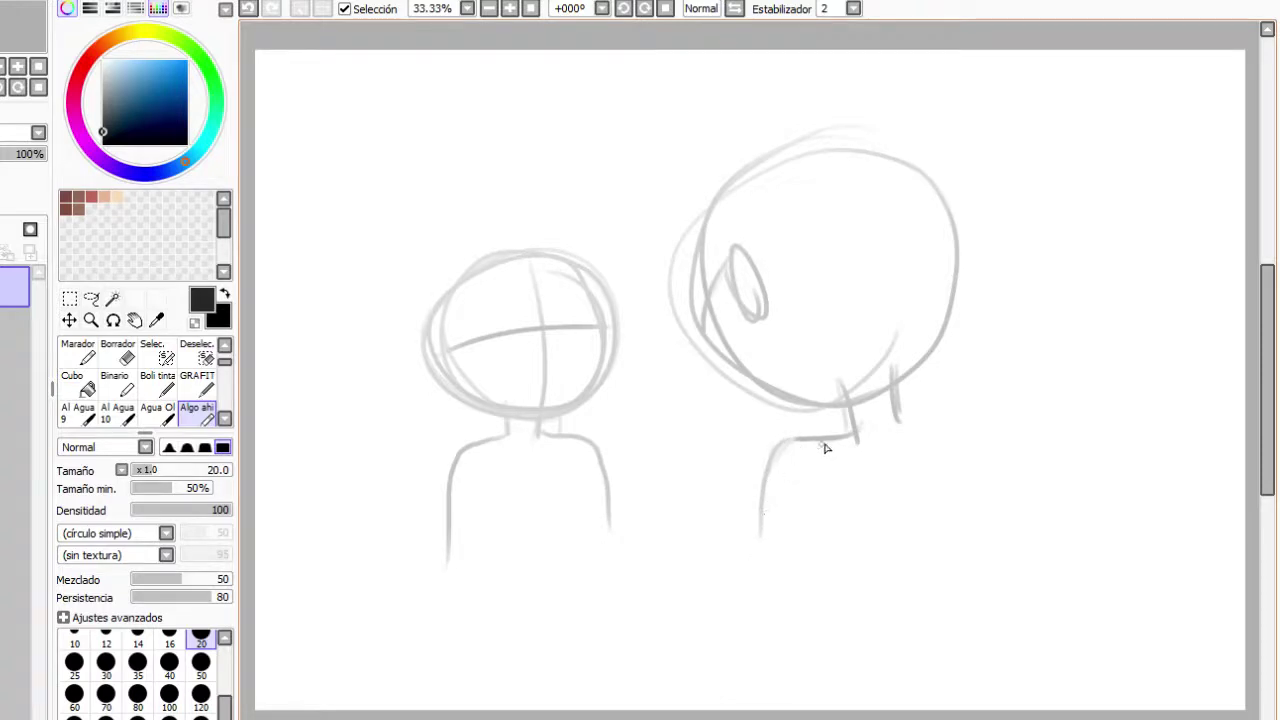
{"action": "mouse_move", "coordinate": [856, 434]}
{"action": "left_mouse_down"}
{"action": "mouse_move", "coordinate": [824, 433]}
{"action": "mouse_move", "coordinate": [766, 523]}
{"action": "left_mouse_up"}
{"action": "left_click_drag", "start_coordinate": [772, 462], "coordinate": [757, 688]}
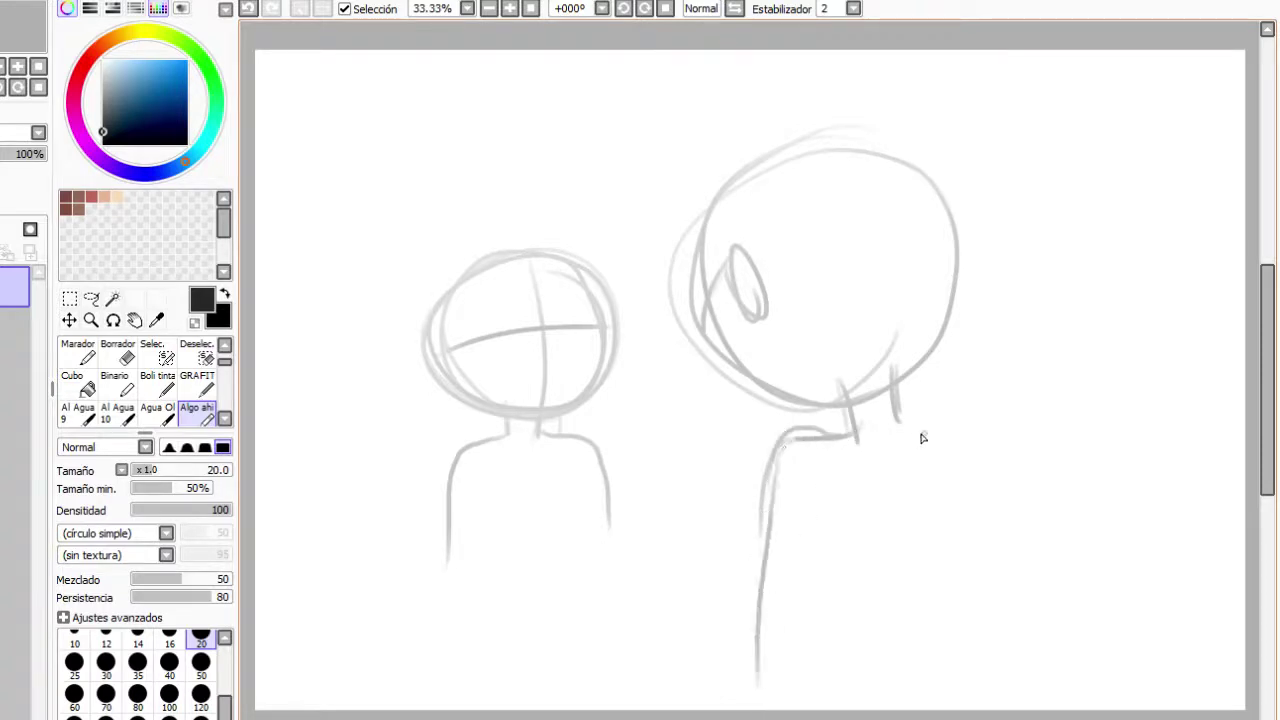
Sketch the larger figure's right shoulder and its outer contour tapering down to the canvas edge
{"action": "mouse_move", "coordinate": [850, 435]}
{"action": "left_mouse_down"}
{"action": "mouse_move", "coordinate": [922, 407]}
{"action": "mouse_move", "coordinate": [950, 514]}
{"action": "left_mouse_up"}
{"action": "left_click_drag", "start_coordinate": [957, 440], "coordinate": [932, 622]}
{"action": "mouse_move", "coordinate": [958, 468]}
{"action": "left_mouse_down"}
{"action": "mouse_move", "coordinate": [946, 585]}
{"action": "mouse_move", "coordinate": [903, 710]}
{"action": "left_mouse_up"}
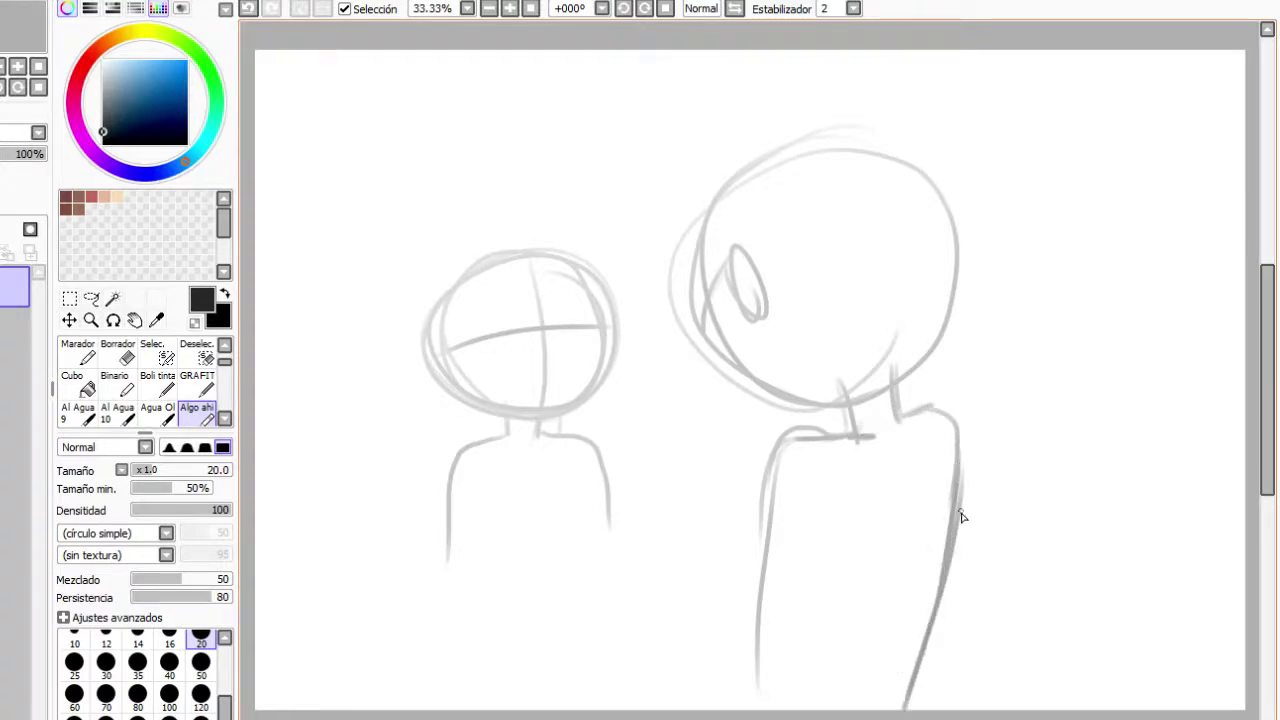
Sketch the inner contour of the larger figure's left arm from the armpit downward
{"action": "left_click_drag", "start_coordinate": [848, 512], "coordinate": [789, 697]}
{"action": "key", "text": "ctrl+z"}
{"action": "key", "text": "ctrl+z"}
{"action": "key", "text": "ctrl+z"}
{"action": "mouse_move", "coordinate": [836, 517]}
{"action": "left_mouse_down"}
{"action": "mouse_move", "coordinate": [818, 541]}
{"action": "mouse_move", "coordinate": [799, 700]}
{"action": "left_mouse_up"}
{"action": "key", "text": "ctrl+z"}
{"action": "key", "text": "ctrl+z"}
{"action": "left_click_drag", "start_coordinate": [833, 524], "coordinate": [794, 698]}
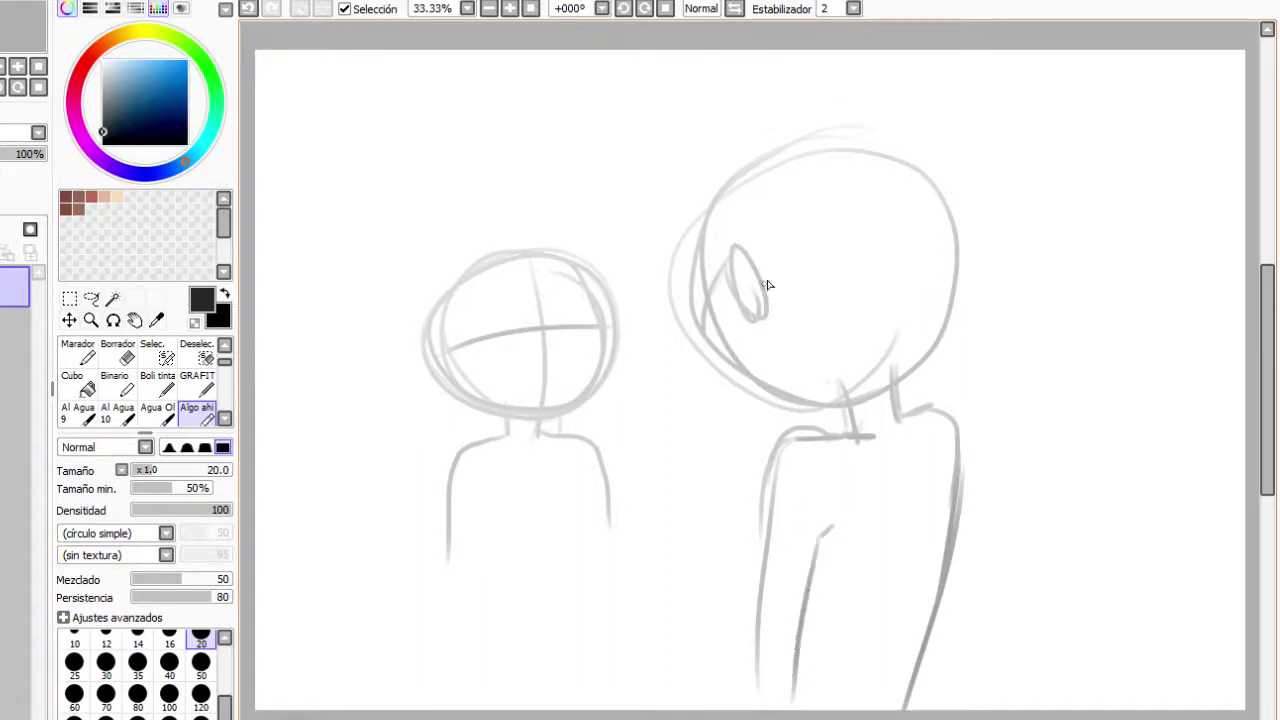
Add shading strokes beneath the larger head's oval and sketch lowered eyelids on the smaller head
{"action": "mouse_move", "coordinate": [766, 311]}
{"action": "left_mouse_down"}
{"action": "mouse_move", "coordinate": [726, 343]}
{"action": "mouse_move", "coordinate": [760, 331]}
{"action": "left_mouse_up"}
{"action": "mouse_move", "coordinate": [460, 354]}
{"action": "left_mouse_down"}
{"action": "mouse_move", "coordinate": [528, 355]}
{"action": "mouse_move", "coordinate": [602, 321]}
{"action": "mouse_move", "coordinate": [596, 339]}
{"action": "mouse_move", "coordinate": [416, 350]}
{"action": "mouse_move", "coordinate": [617, 344]}
{"action": "mouse_move", "coordinate": [473, 357]}
{"action": "mouse_move", "coordinate": [544, 367]}
{"action": "mouse_move", "coordinate": [586, 321]}
{"action": "mouse_move", "coordinate": [490, 331]}
{"action": "left_mouse_up"}
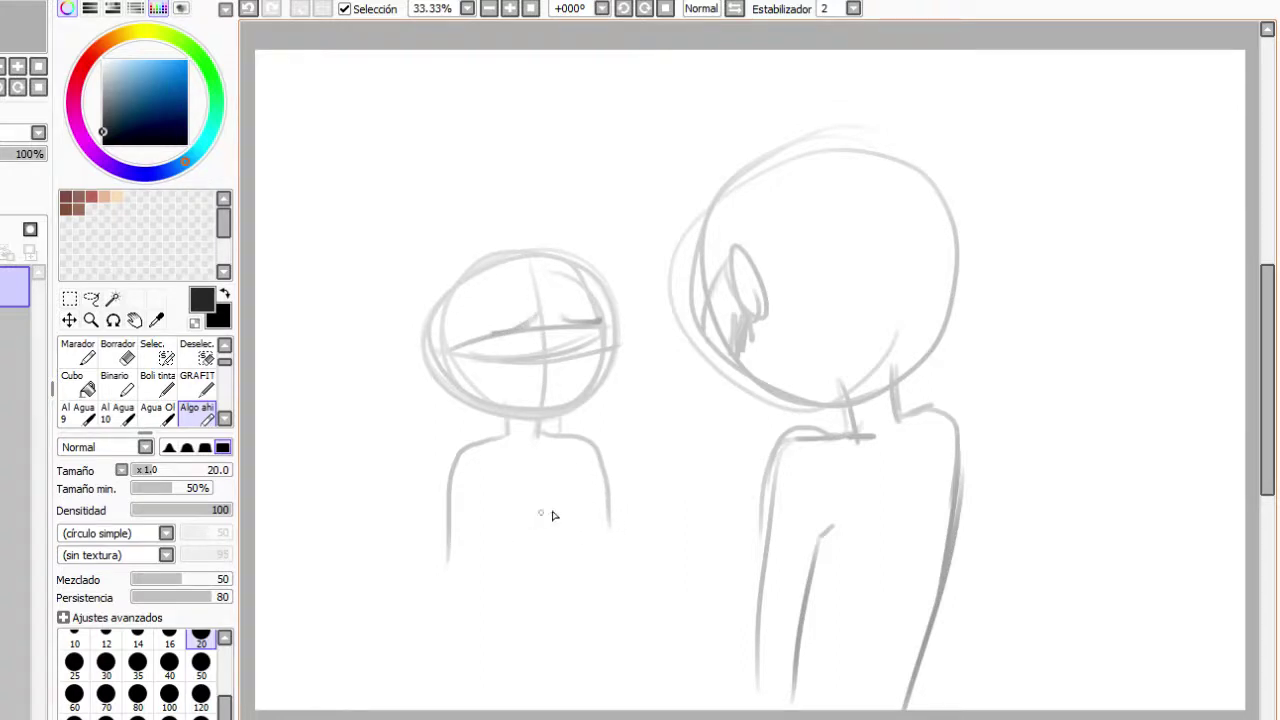
Sketch an angular outline across the smaller figure's chest and a hand with curled fingers at its lower corner
{"action": "left_click_drag", "start_coordinate": [497, 491], "coordinate": [510, 555]}
{"action": "left_click_drag", "start_coordinate": [500, 493], "coordinate": [580, 480]}
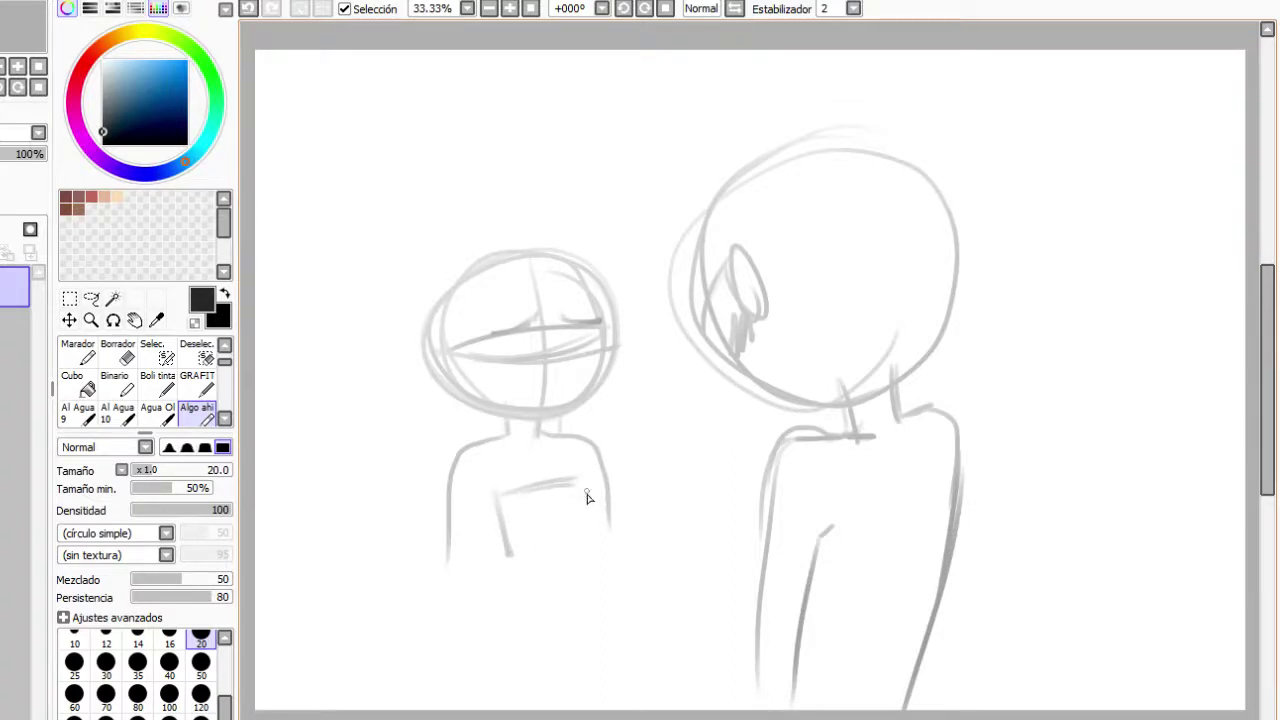
{"action": "mouse_move", "coordinate": [508, 541]}
{"action": "left_mouse_down"}
{"action": "mouse_move", "coordinate": [526, 546]}
{"action": "mouse_move", "coordinate": [517, 594]}
{"action": "left_mouse_up"}
{"action": "left_click_drag", "start_coordinate": [503, 543], "coordinate": [488, 600]}
{"action": "left_click_drag", "start_coordinate": [521, 578], "coordinate": [484, 645]}
{"action": "key", "text": "ctrl+z"}
{"action": "key", "text": "ctrl+z"}
{"action": "key", "text": "ctrl+z"}
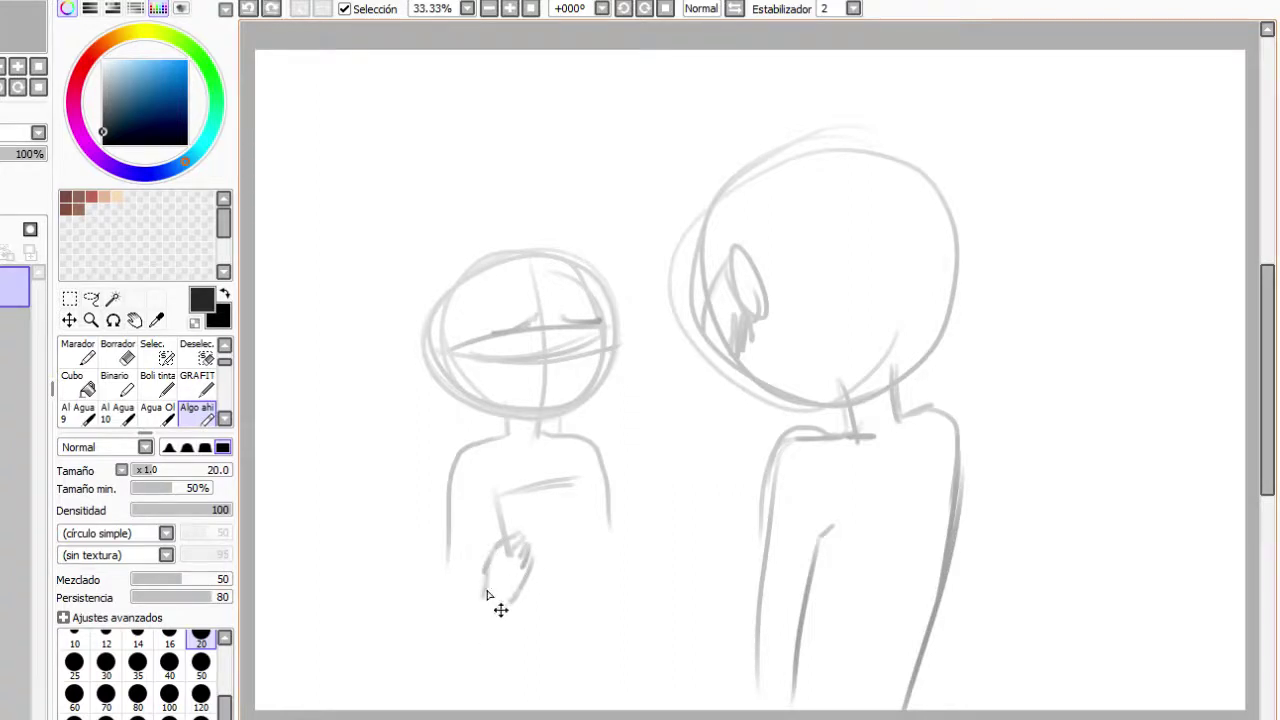
Sketch the smaller figure's bent arms, one leading to the chest hand and the other raised to the chin
{"action": "left_click_drag", "start_coordinate": [455, 443], "coordinate": [418, 597]}
{"action": "mouse_move", "coordinate": [451, 484]}
{"action": "left_mouse_down"}
{"action": "mouse_move", "coordinate": [441, 612]}
{"action": "mouse_move", "coordinate": [449, 588]}
{"action": "mouse_move", "coordinate": [491, 614]}
{"action": "mouse_move", "coordinate": [452, 619]}
{"action": "left_mouse_up"}
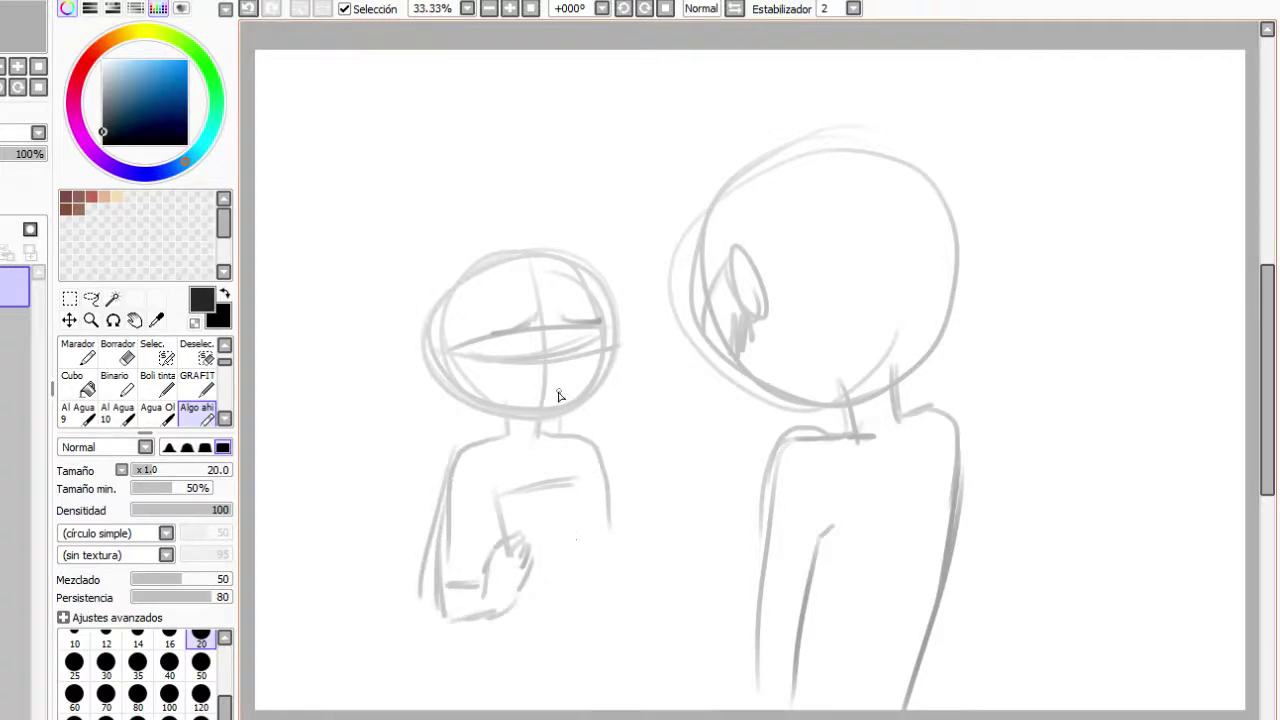
{"action": "mouse_move", "coordinate": [557, 391]}
{"action": "left_mouse_down"}
{"action": "mouse_move", "coordinate": [598, 400]}
{"action": "mouse_move", "coordinate": [584, 449]}
{"action": "mouse_move", "coordinate": [608, 456]}
{"action": "mouse_move", "coordinate": [620, 550]}
{"action": "left_mouse_up"}
{"action": "mouse_move", "coordinate": [586, 457]}
{"action": "left_mouse_down"}
{"action": "mouse_move", "coordinate": [592, 519]}
{"action": "mouse_move", "coordinate": [624, 566]}
{"action": "left_mouse_up"}
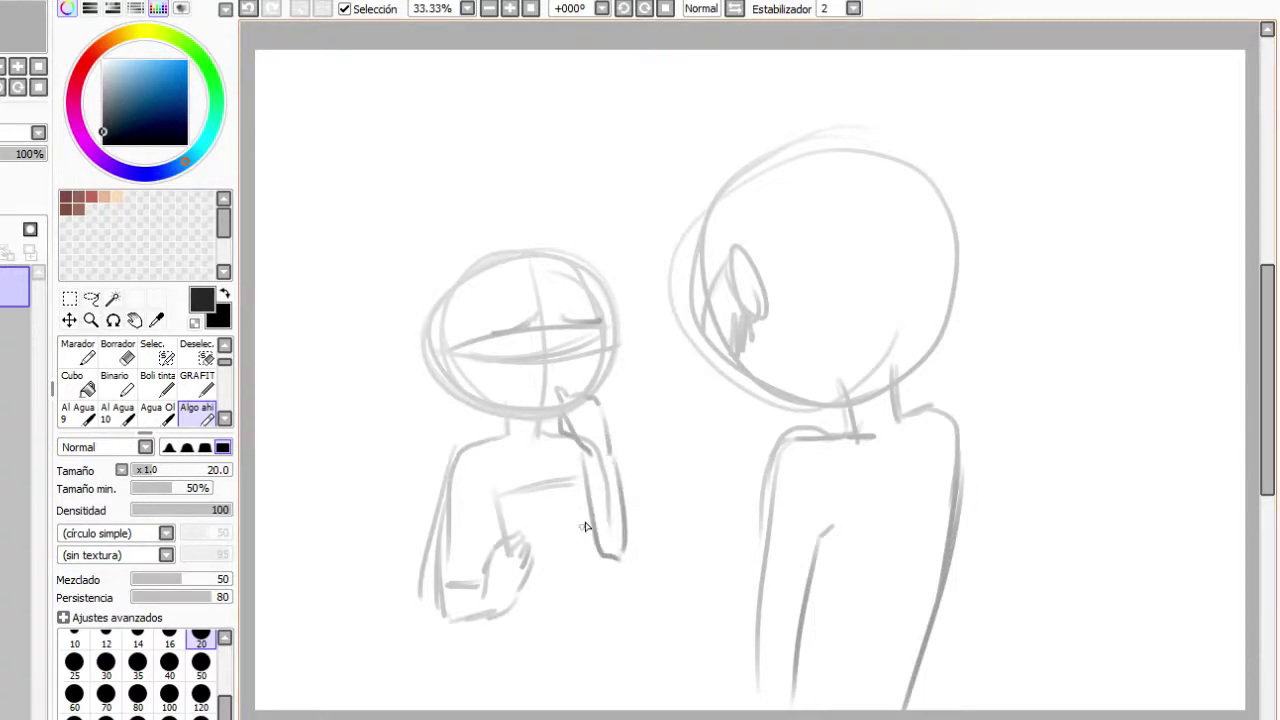
Extend the smaller figure's lower torso and side contours down to the canvas edge
{"action": "mouse_move", "coordinate": [588, 518]}
{"action": "left_mouse_down"}
{"action": "mouse_move", "coordinate": [570, 632]}
{"action": "mouse_move", "coordinate": [583, 623]}
{"action": "mouse_move", "coordinate": [591, 674]}
{"action": "left_mouse_up"}
{"action": "left_click_drag", "start_coordinate": [572, 632], "coordinate": [582, 710]}
{"action": "left_click_drag", "start_coordinate": [470, 645], "coordinate": [465, 710]}
{"action": "left_click_drag", "start_coordinate": [565, 640], "coordinate": [557, 710]}
Outline the smaller head's right cheek and jaw in black with the GRAFIT brush
{"action": "scroll", "coordinate": [604, 256], "scroll_direction": "up", "scroll_amount": 1}
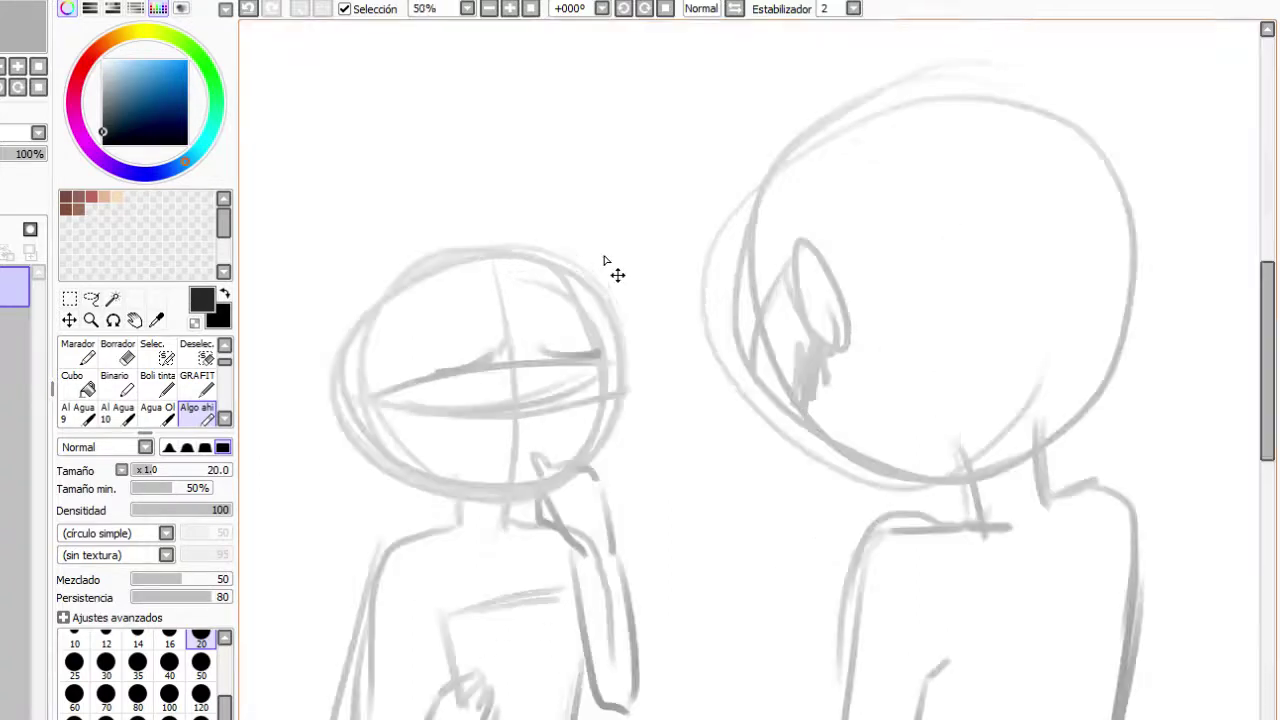
{"action": "left_click_drag", "start_coordinate": [660, 718], "coordinate": [613, 718]}
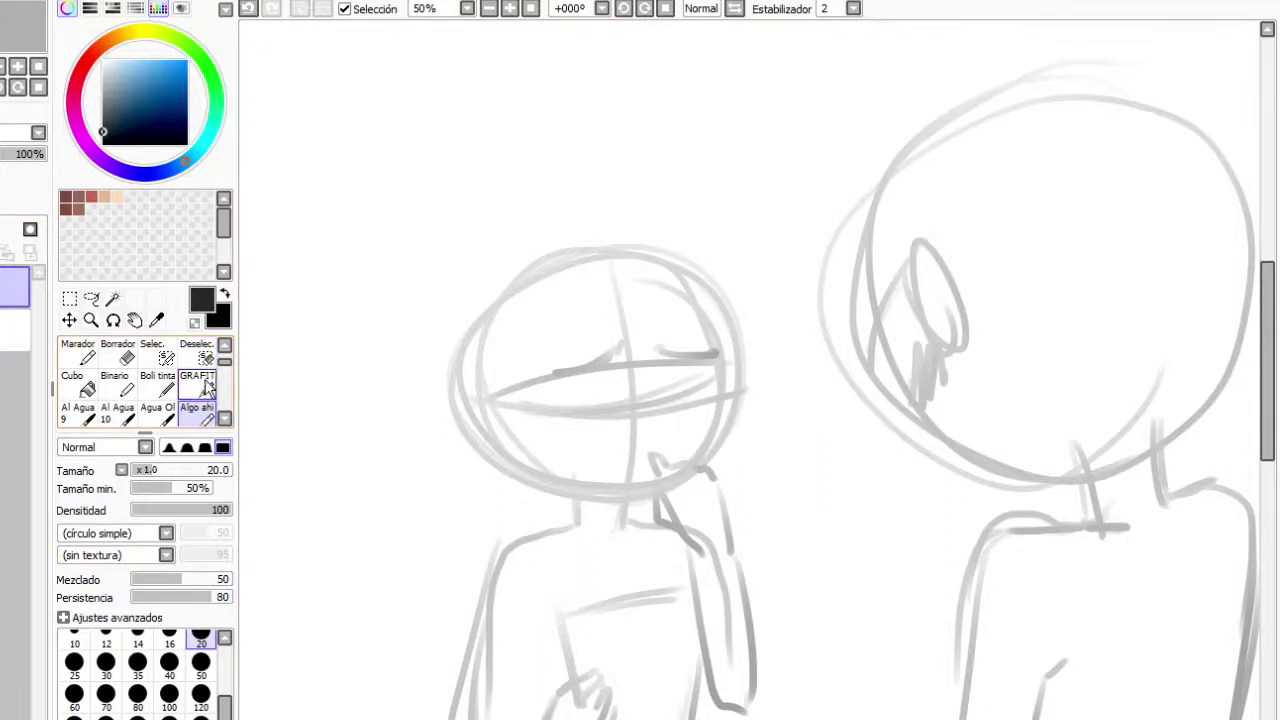
{"action": "left_click", "coordinate": [204, 387]}
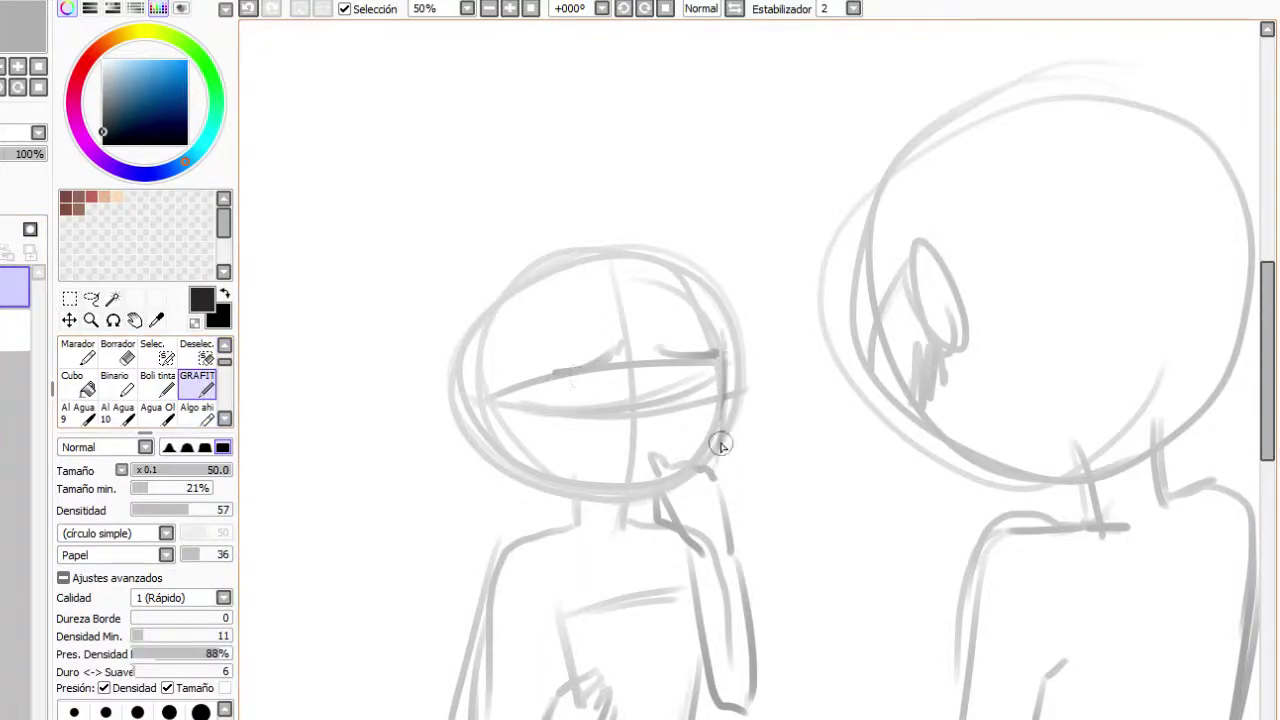
{"action": "key", "text": "ctrl+z"}
{"action": "key", "text": "ctrl+z"}
{"action": "mouse_move", "coordinate": [714, 328]}
{"action": "left_mouse_down"}
{"action": "mouse_move", "coordinate": [715, 393]}
{"action": "mouse_move", "coordinate": [721, 376]}
{"action": "mouse_move", "coordinate": [700, 459]}
{"action": "mouse_move", "coordinate": [712, 434]}
{"action": "mouse_move", "coordinate": [712, 423]}
{"action": "mouse_move", "coordinate": [704, 452]}
{"action": "mouse_move", "coordinate": [660, 484]}
{"action": "left_mouse_up"}
{"action": "key", "text": "ctrl+z"}
{"action": "left_click_drag", "start_coordinate": [709, 432], "coordinate": [610, 494]}
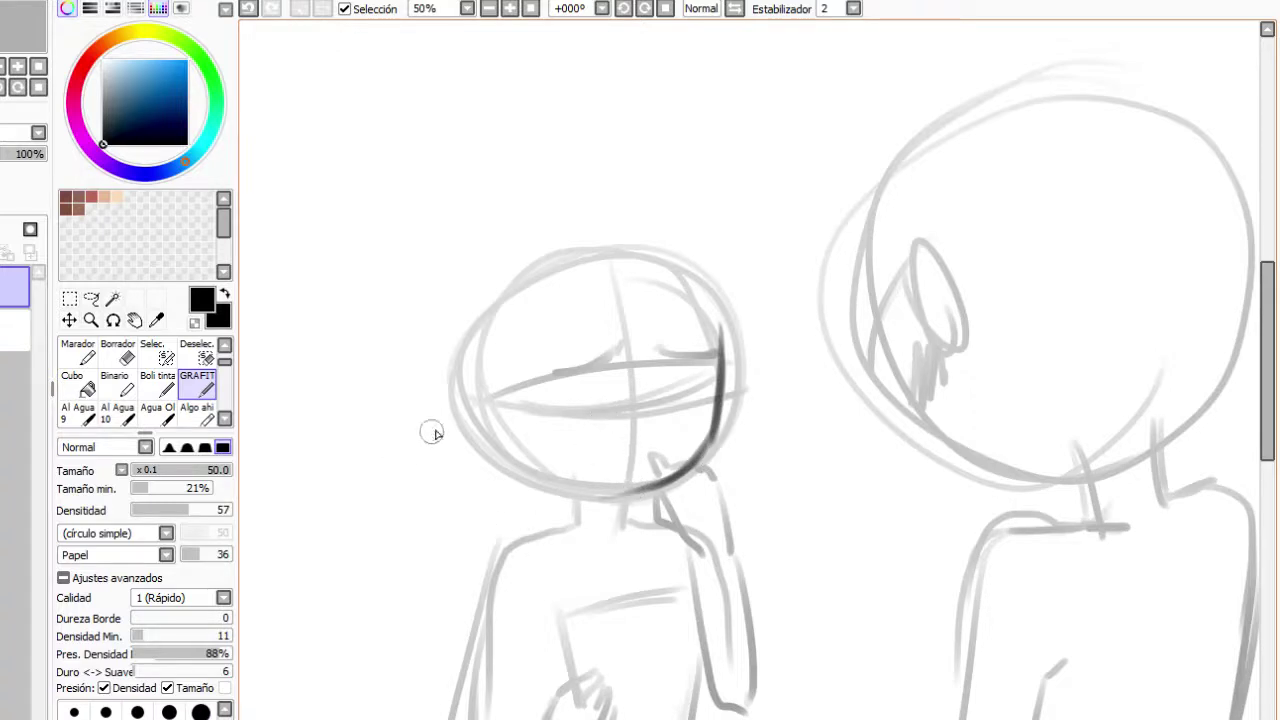
Outline the smaller head's left cheek and lower jaw, joining the line at the chin
{"action": "left_click_drag", "start_coordinate": [482, 424], "coordinate": [621, 506]}
{"action": "key", "text": "ctrl+z"}
{"action": "left_click_drag", "start_coordinate": [514, 451], "coordinate": [646, 494]}
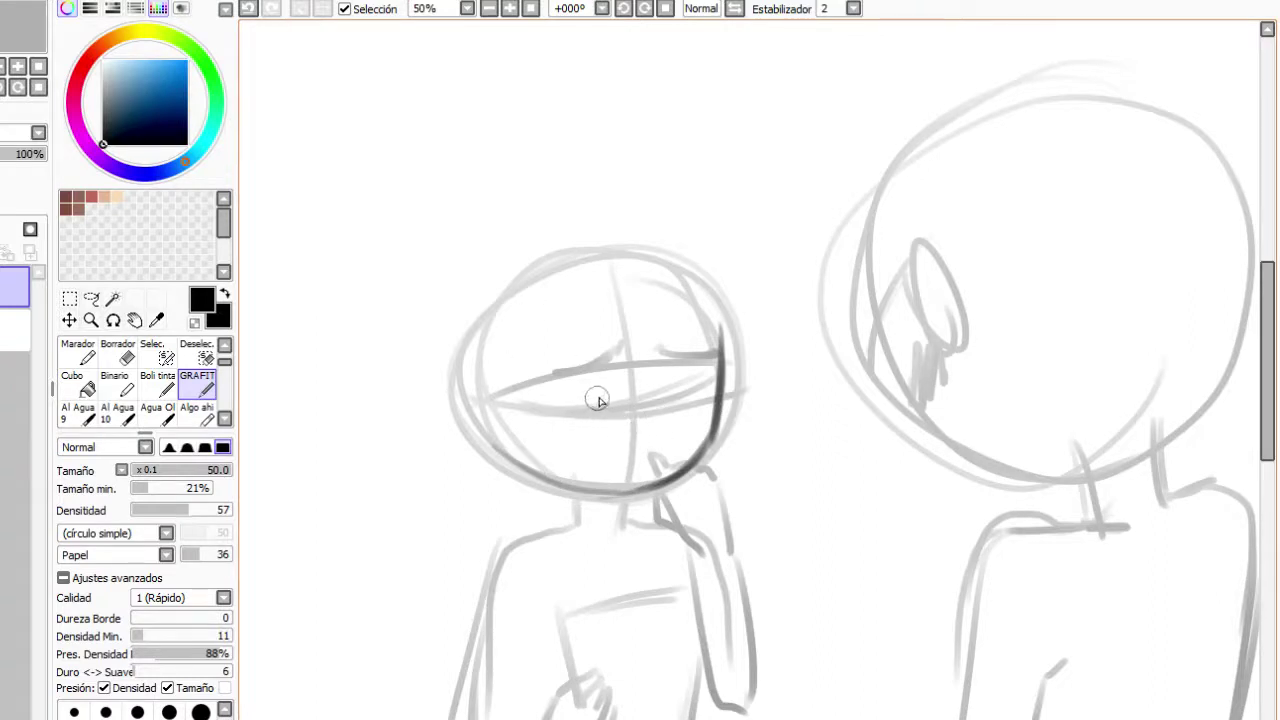
{"action": "left_click_drag", "start_coordinate": [614, 392], "coordinate": [574, 398]}
{"action": "scroll", "coordinate": [1000, 508], "scroll_direction": "up", "scroll_amount": 4}
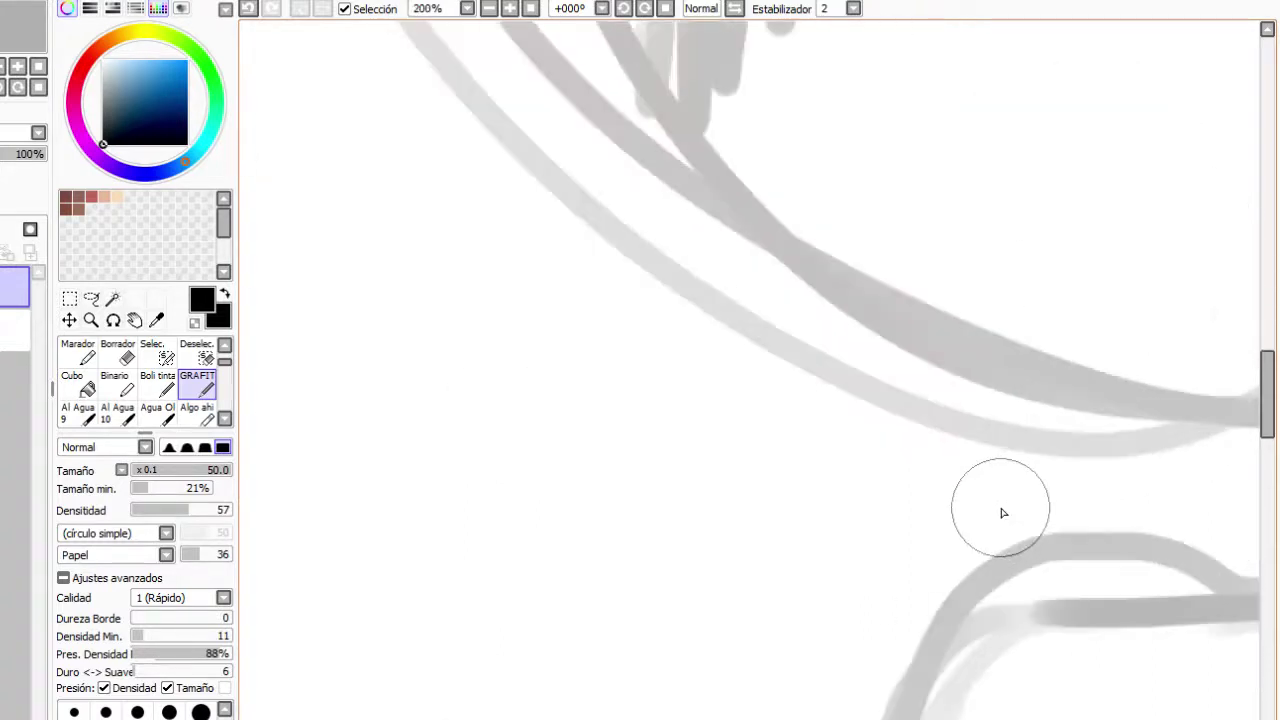
{"action": "scroll", "coordinate": [1001, 510], "scroll_direction": "down", "scroll_amount": 5}
{"action": "scroll", "coordinate": [1001, 510], "scroll_direction": "down", "scroll_amount": 3}
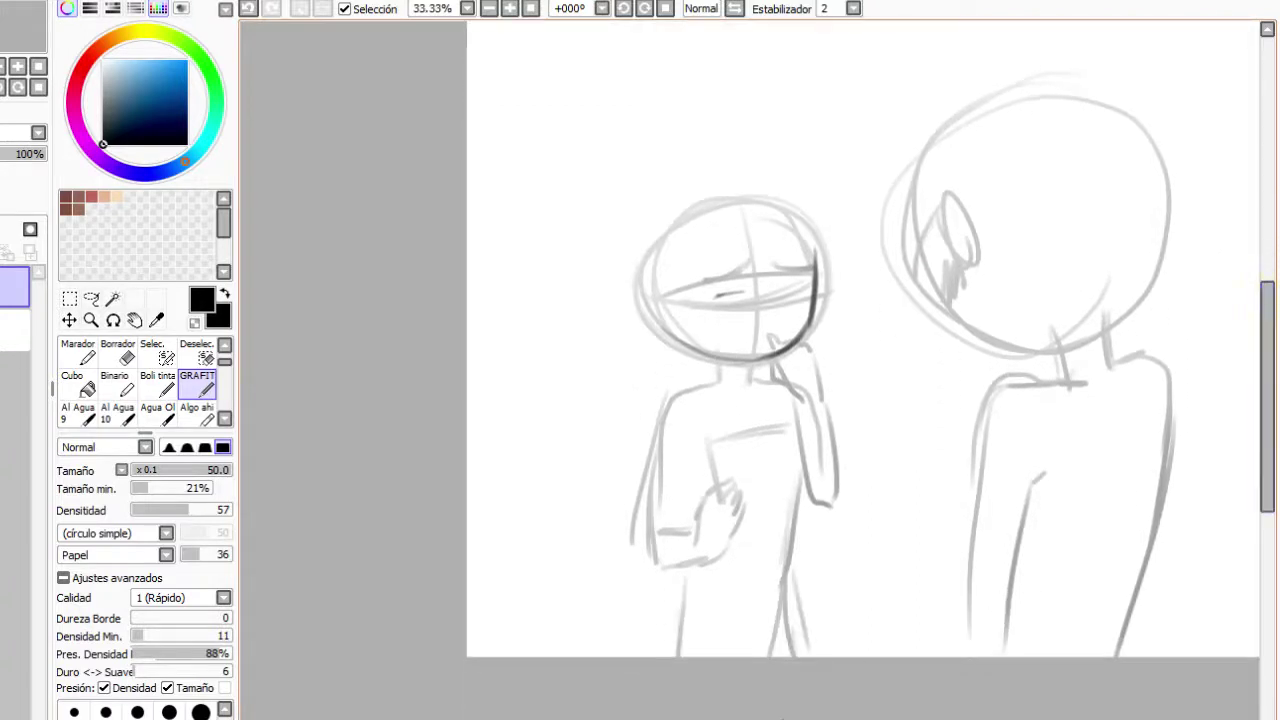
{"action": "scroll", "coordinate": [1001, 510], "scroll_direction": "right", "scroll_amount": 2}
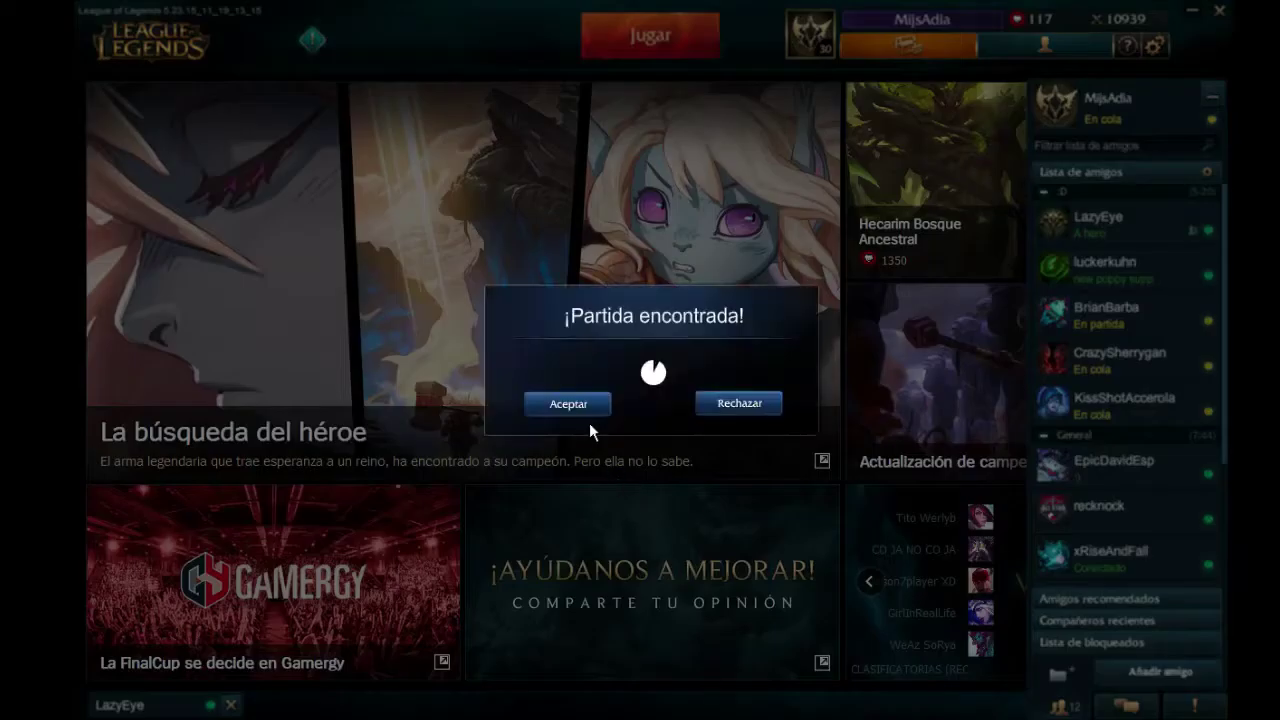
In the League of Legends client, accept the found match, dismiss the cancelled-match alert and accept the next one
{"action": "left_click", "coordinate": [588, 411]}
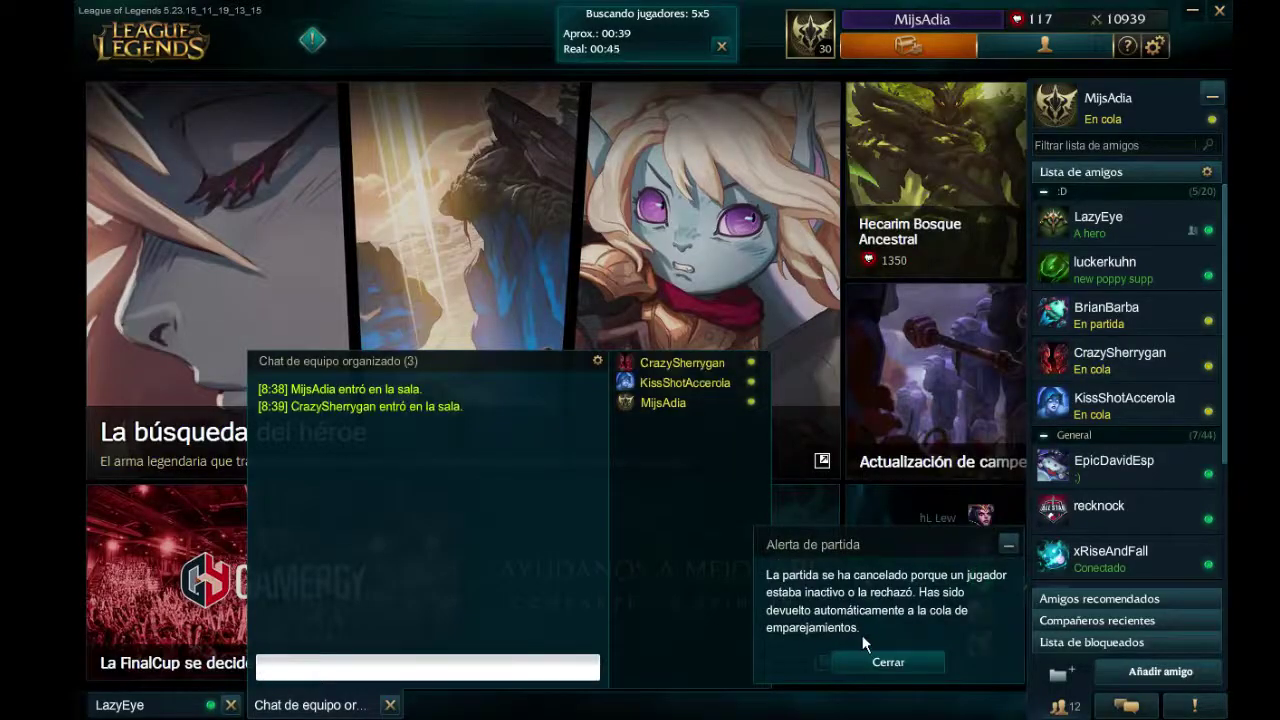
{"action": "left_click", "coordinate": [877, 662]}
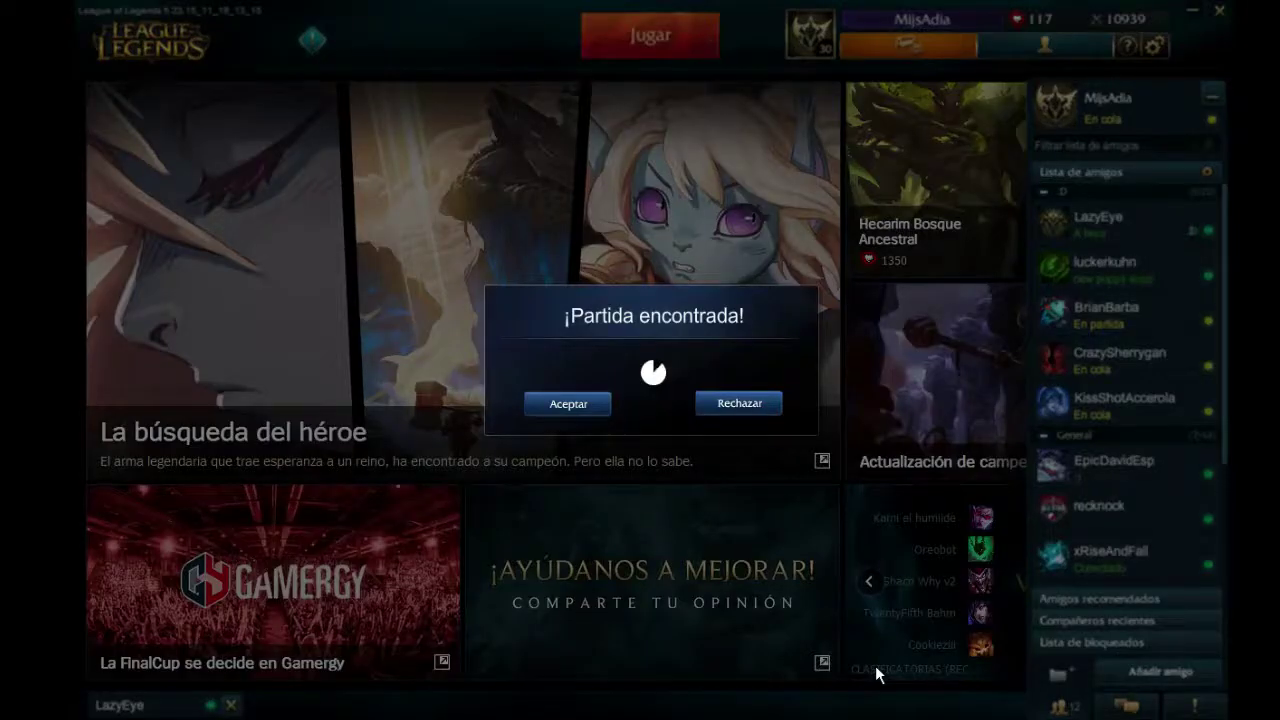
{"action": "left_click", "coordinate": [557, 405]}
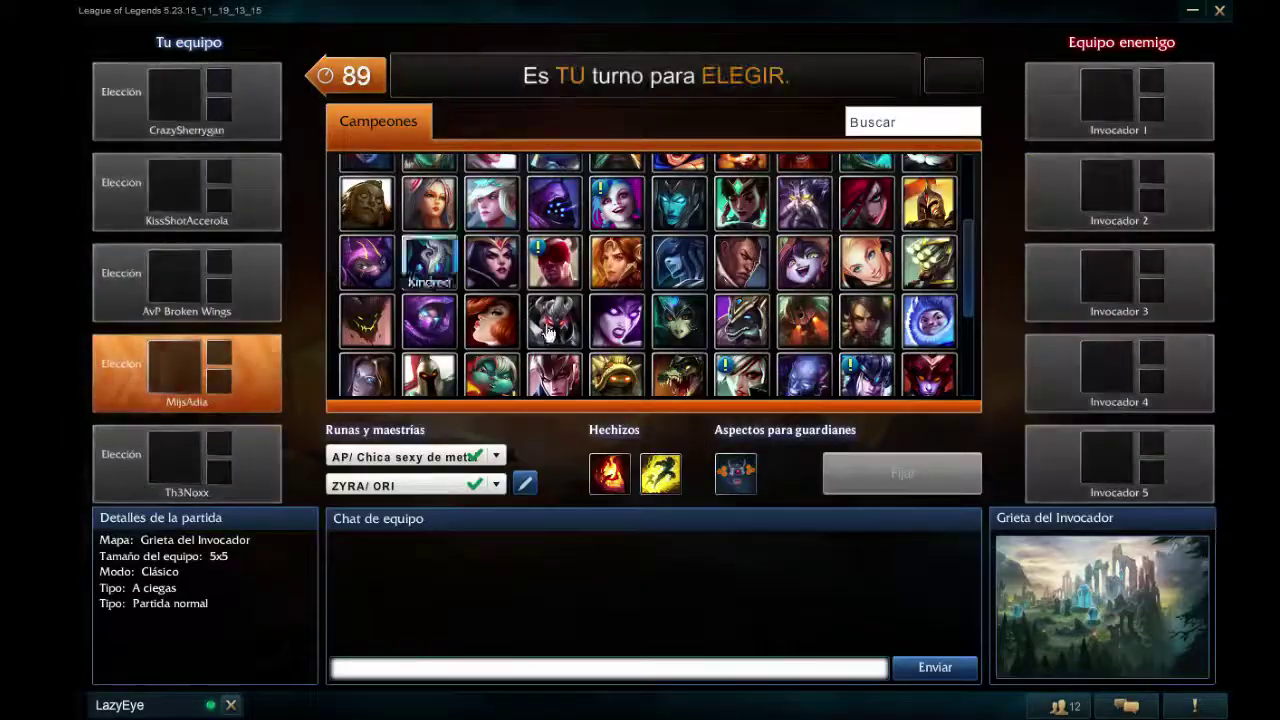
Choose Jinx as the champion and send "adc" in the team chat
{"action": "scroll", "coordinate": [553, 306], "scroll_direction": "up", "scroll_amount": 5}
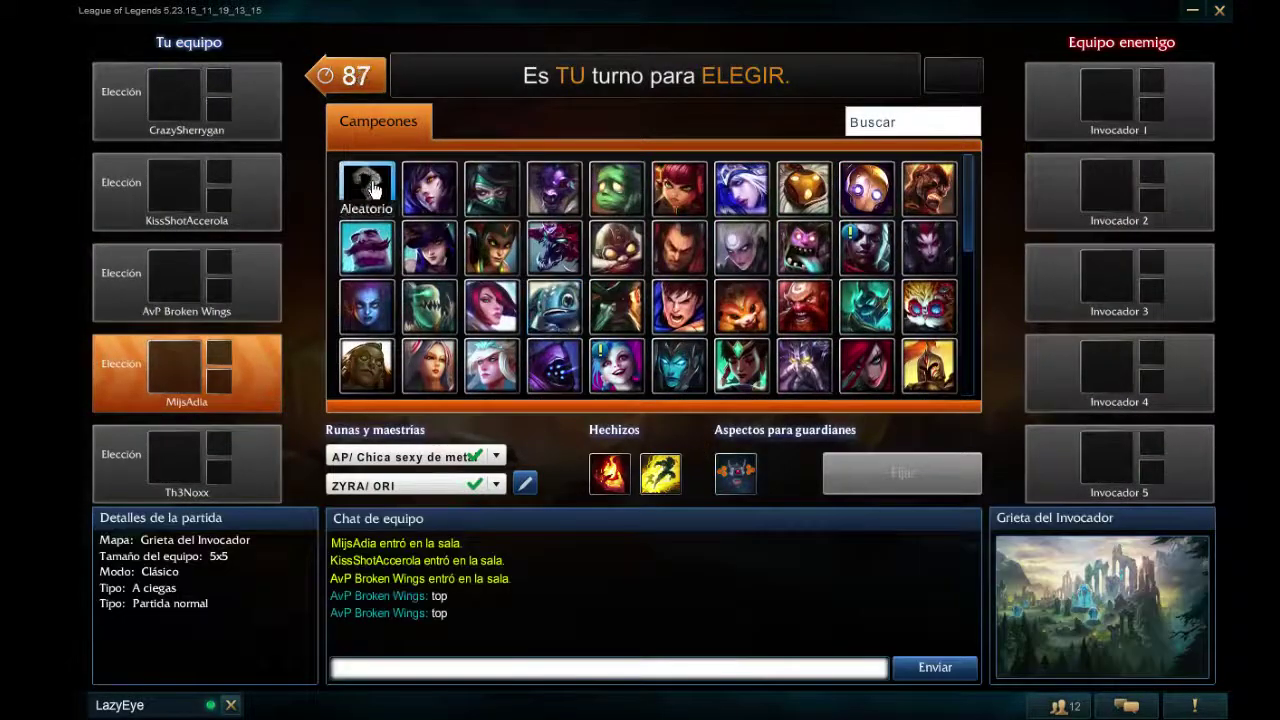
{"action": "left_click", "coordinate": [350, 175]}
{"action": "type", "text": "adc"}
{"action": "key", "text": "Return"}
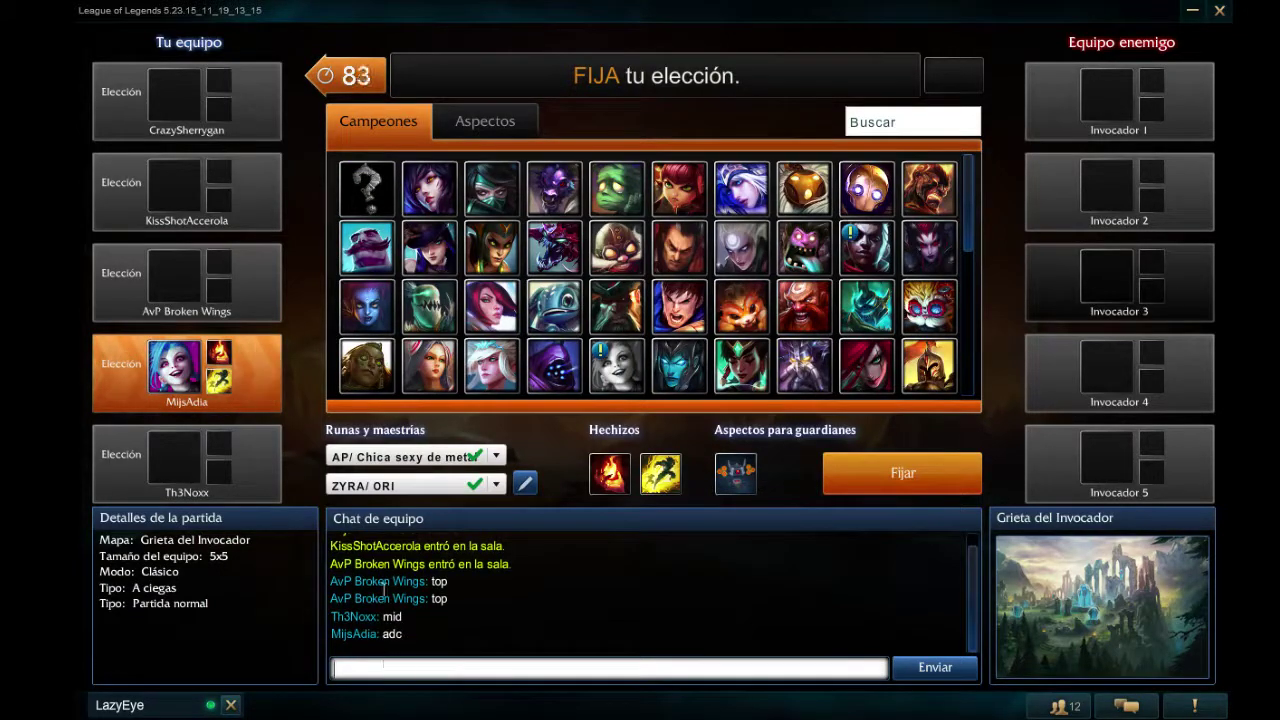
Replace the first summoner spell with Heal and choose the AD rune page with the ADC crítico masteries
{"action": "left_click", "coordinate": [605, 467]}
{"action": "left_click", "coordinate": [491, 247]}
{"action": "left_click", "coordinate": [452, 461]}
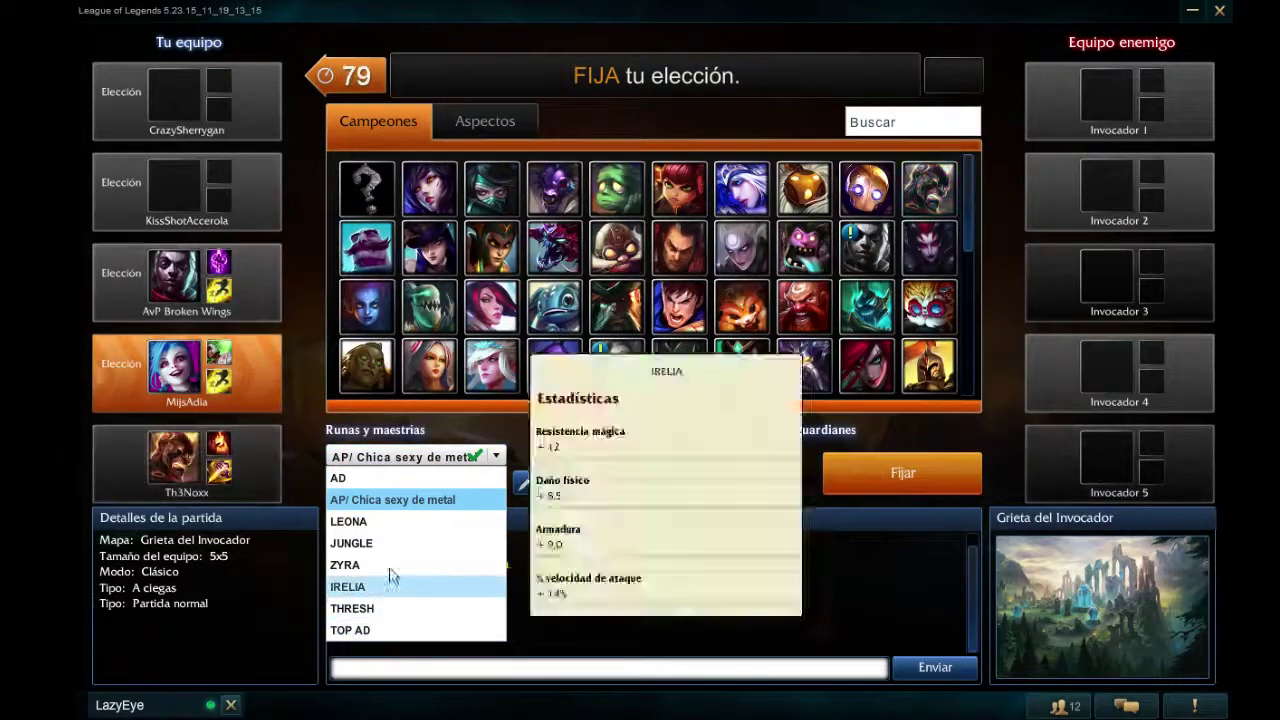
{"action": "left_click", "coordinate": [397, 478]}
{"action": "left_click", "coordinate": [410, 485]}
{"action": "scroll", "coordinate": [404, 640], "scroll_direction": "up", "scroll_amount": 3}
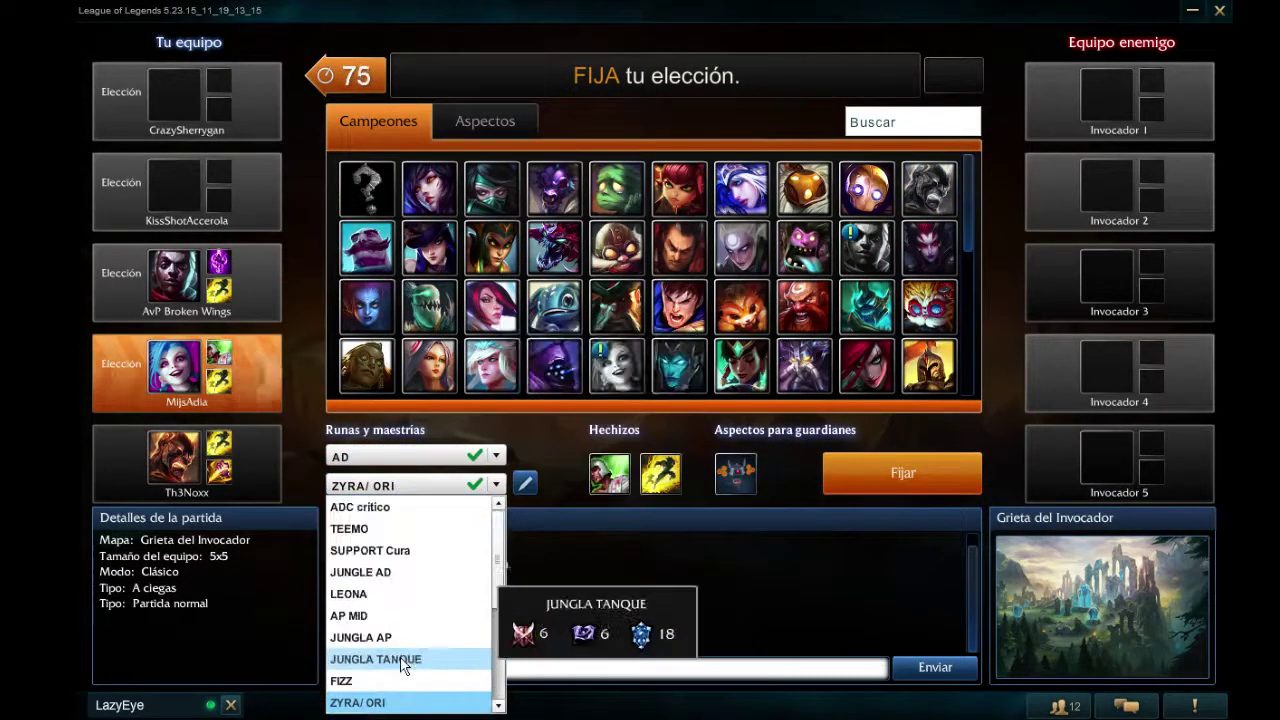
{"action": "left_click", "coordinate": [390, 507]}
View the champion skins with Jinx Exterminadora selected and lock in the pick
{"action": "left_click", "coordinate": [466, 123]}
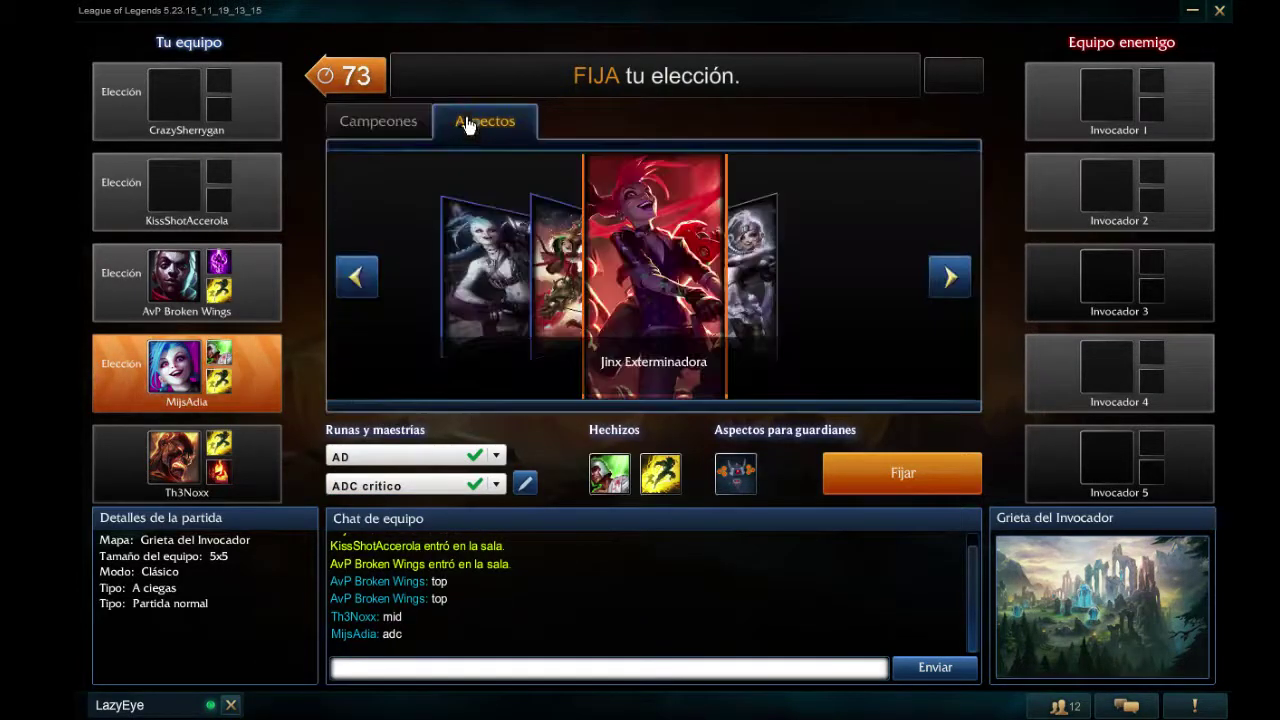
{"action": "left_click", "coordinate": [857, 484]}
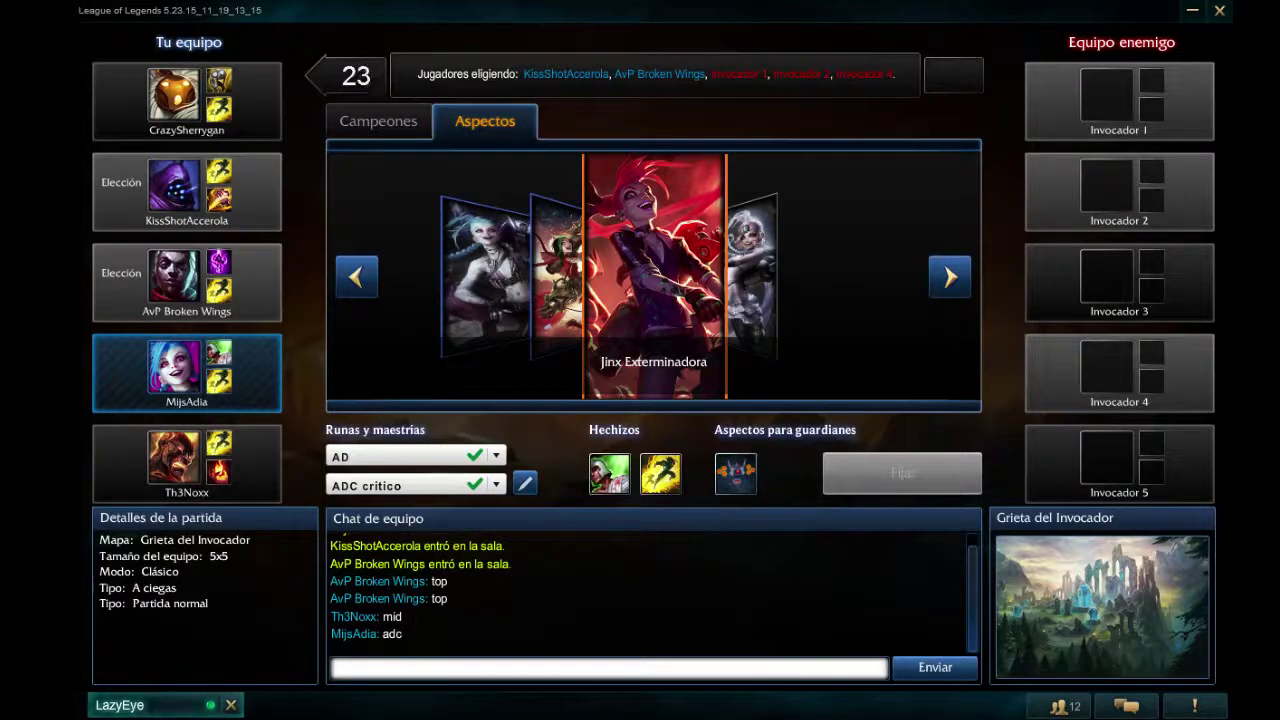
Open the waiting friend's private chat and send the message "juegas?"
{"action": "left_click", "coordinate": [160, 705]}
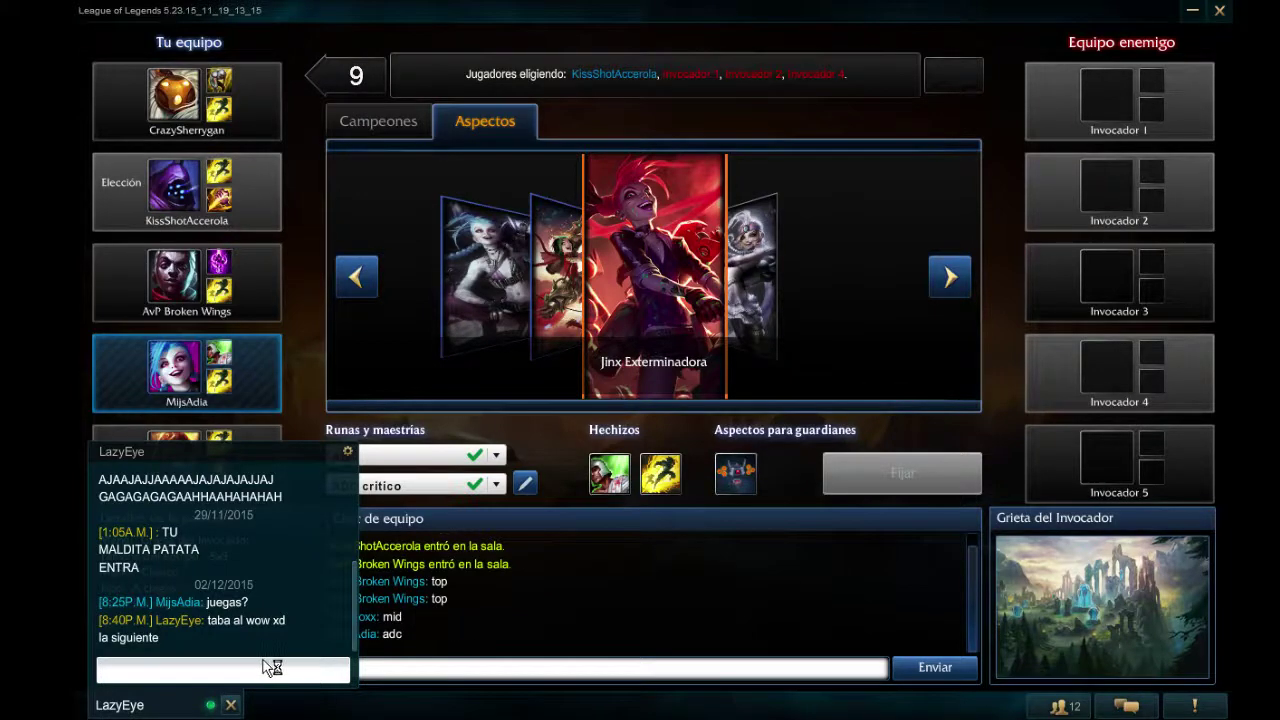
{"action": "type", "text": "juegas?"}
{"action": "key", "text": "Return"}
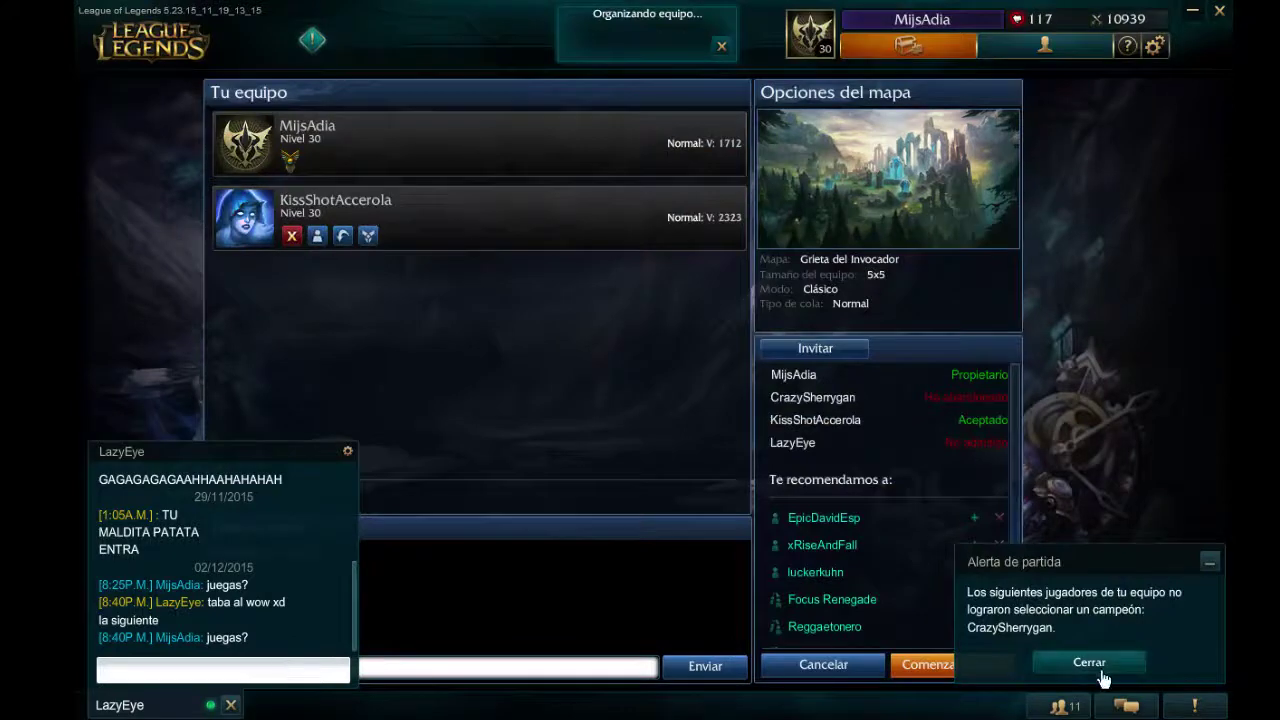
Close the match alert and invite the friend from the private chat to the team
{"action": "left_click", "coordinate": [1048, 662]}
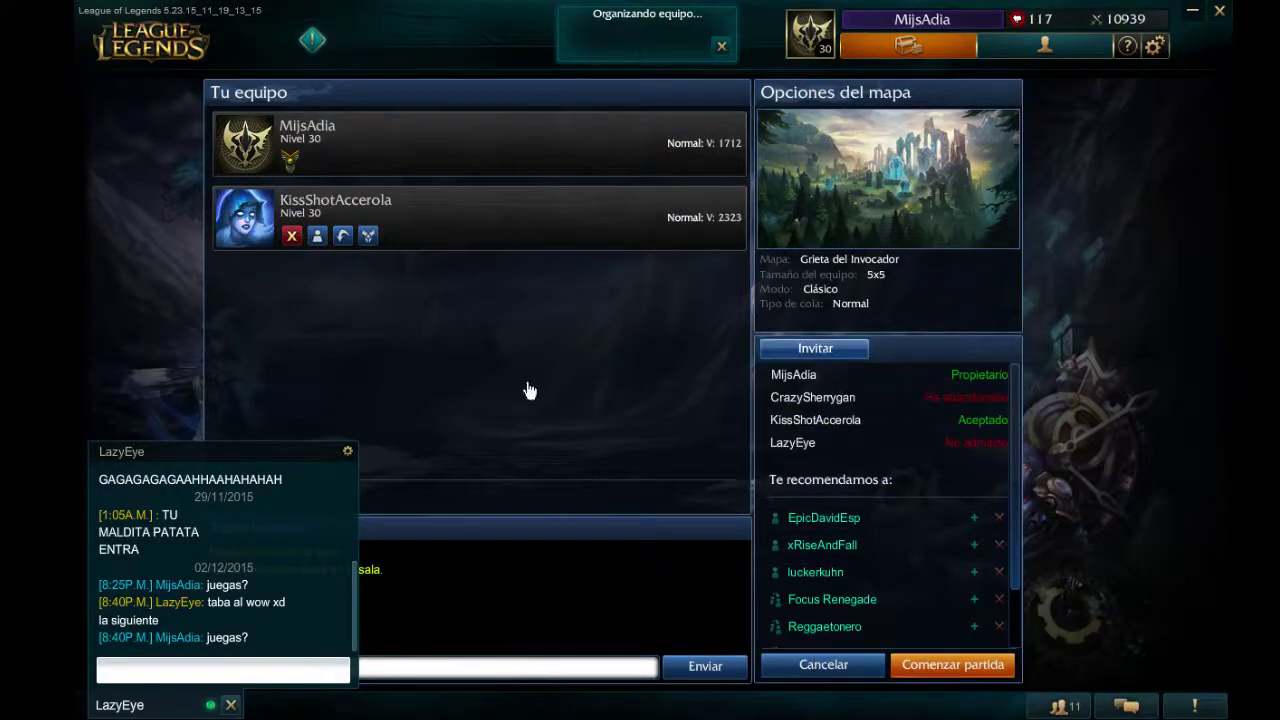
{"action": "left_click", "coordinate": [815, 348]}
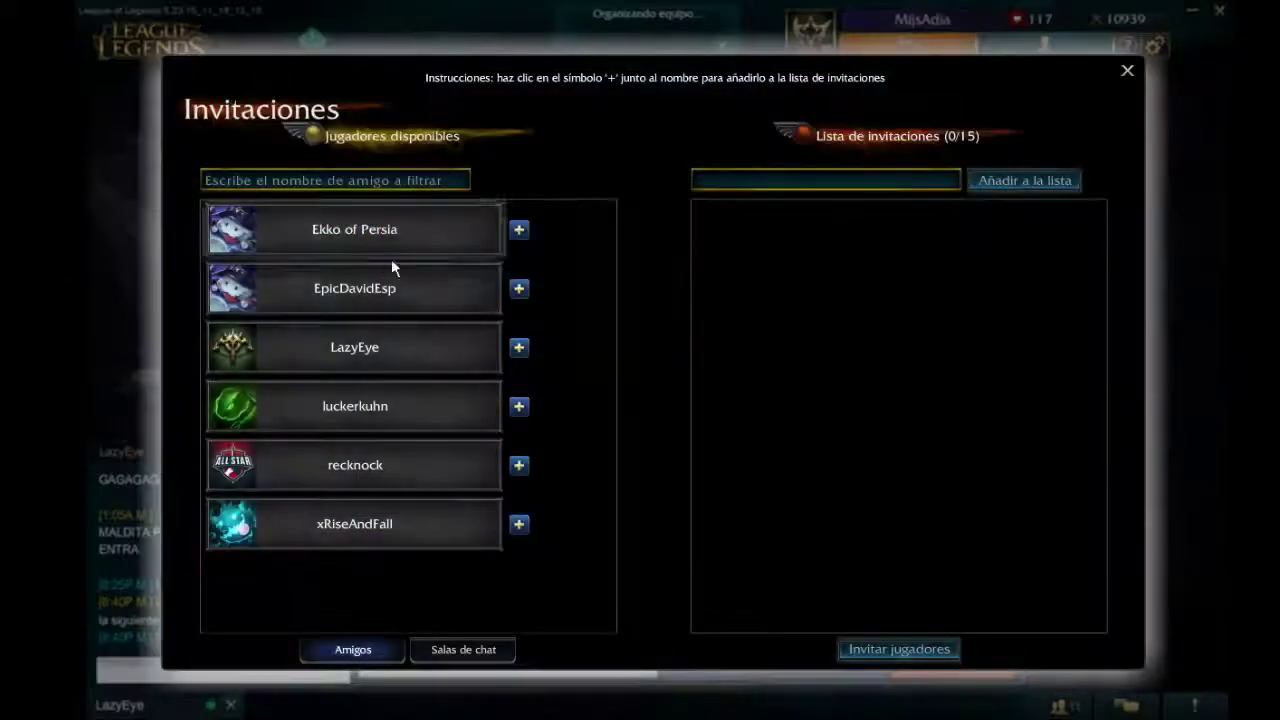
{"action": "left_click", "coordinate": [519, 350]}
{"action": "left_click", "coordinate": [893, 650]}
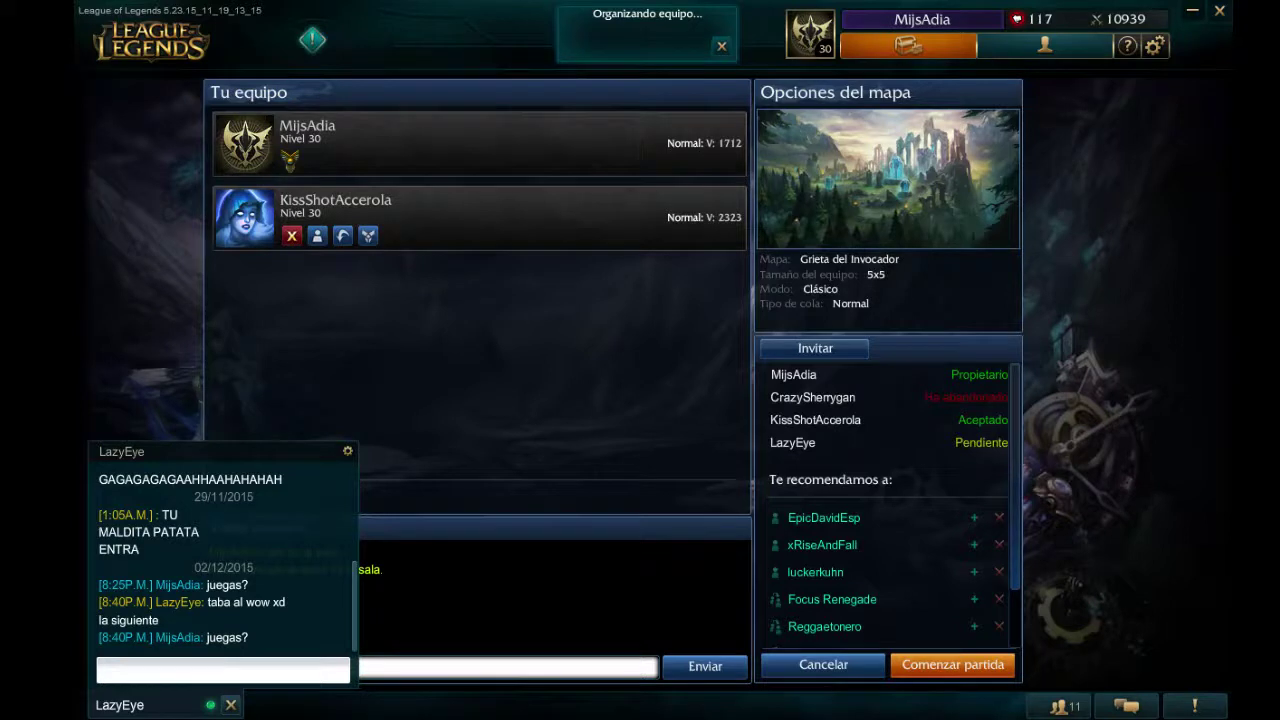
Send the message "quieres skype?" in the friend's private chat
{"action": "left_click", "coordinate": [326, 666]}
{"action": "type", "text": "quieres skype"}
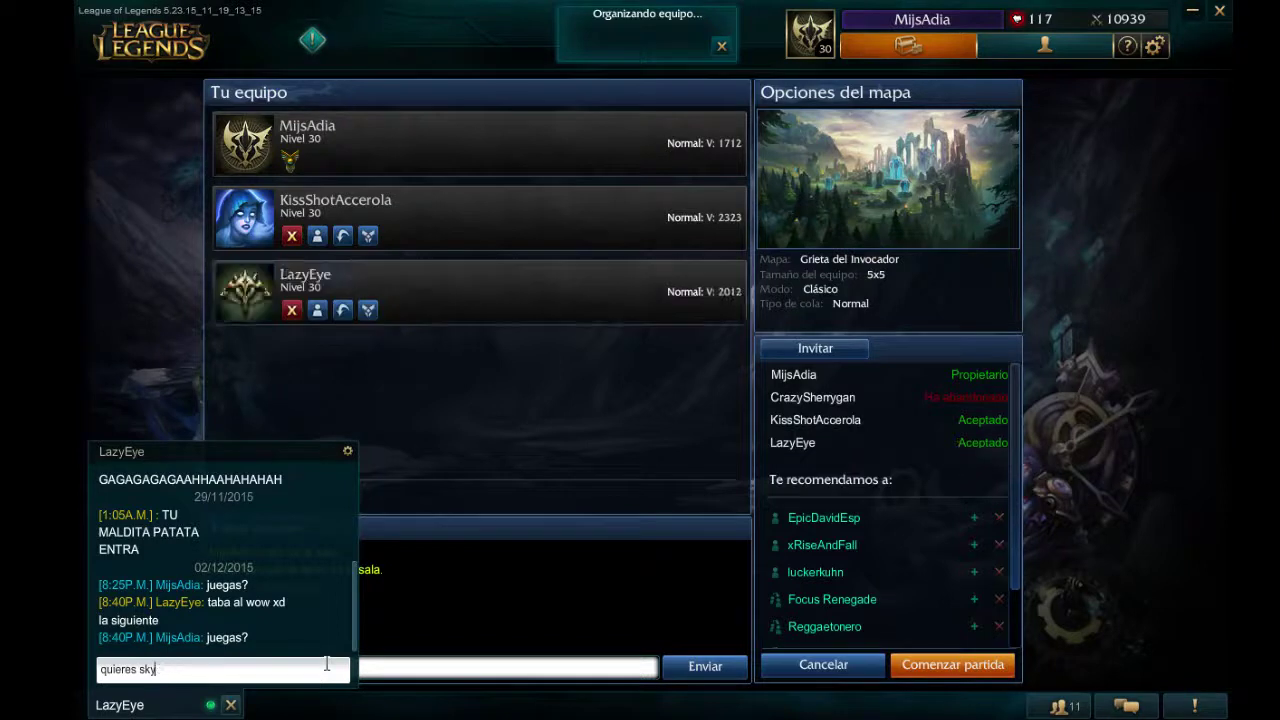
{"action": "type", "text": "?"}
{"action": "key", "text": "Return"}
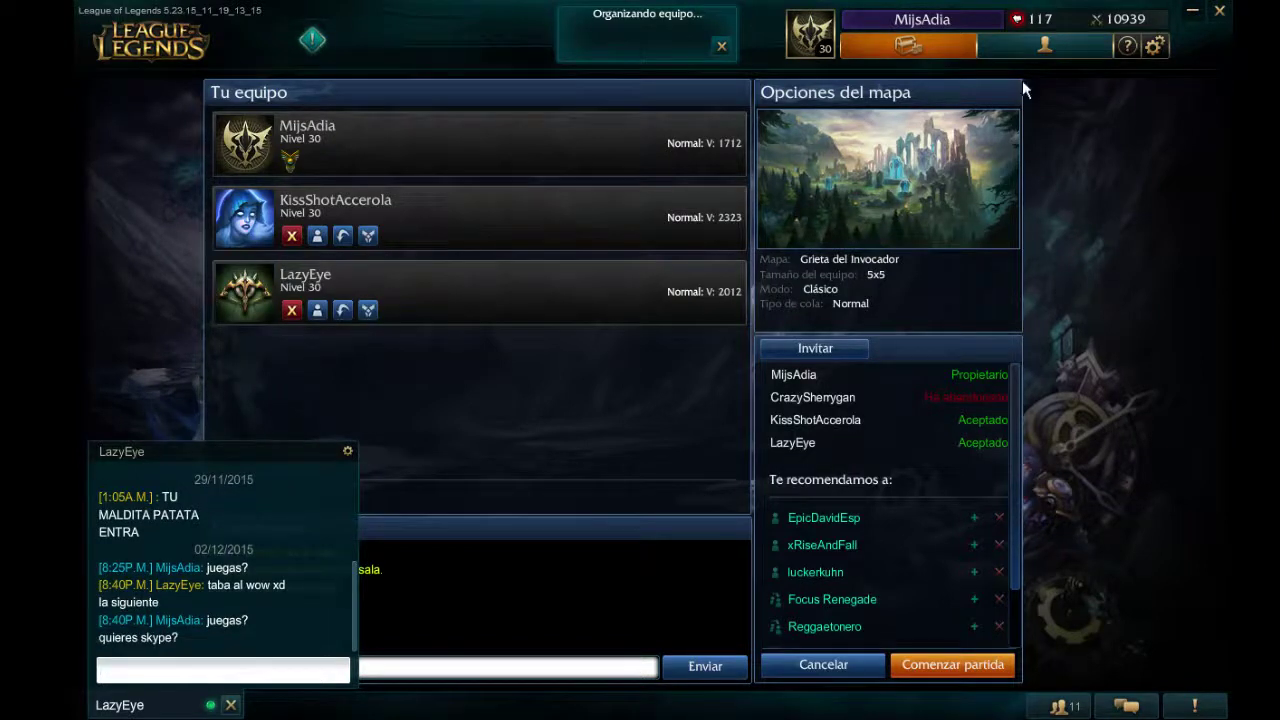
{"action": "left_click", "coordinate": [828, 348]}
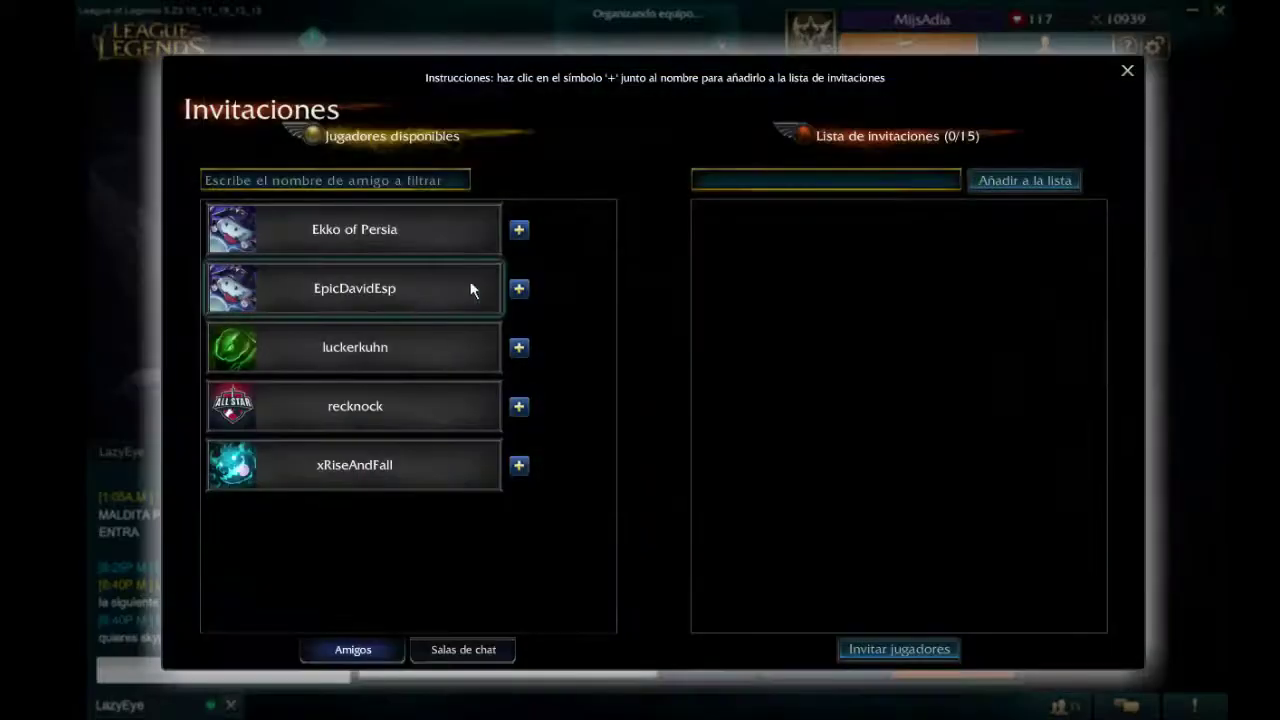
{"action": "left_click", "coordinate": [1128, 71]}
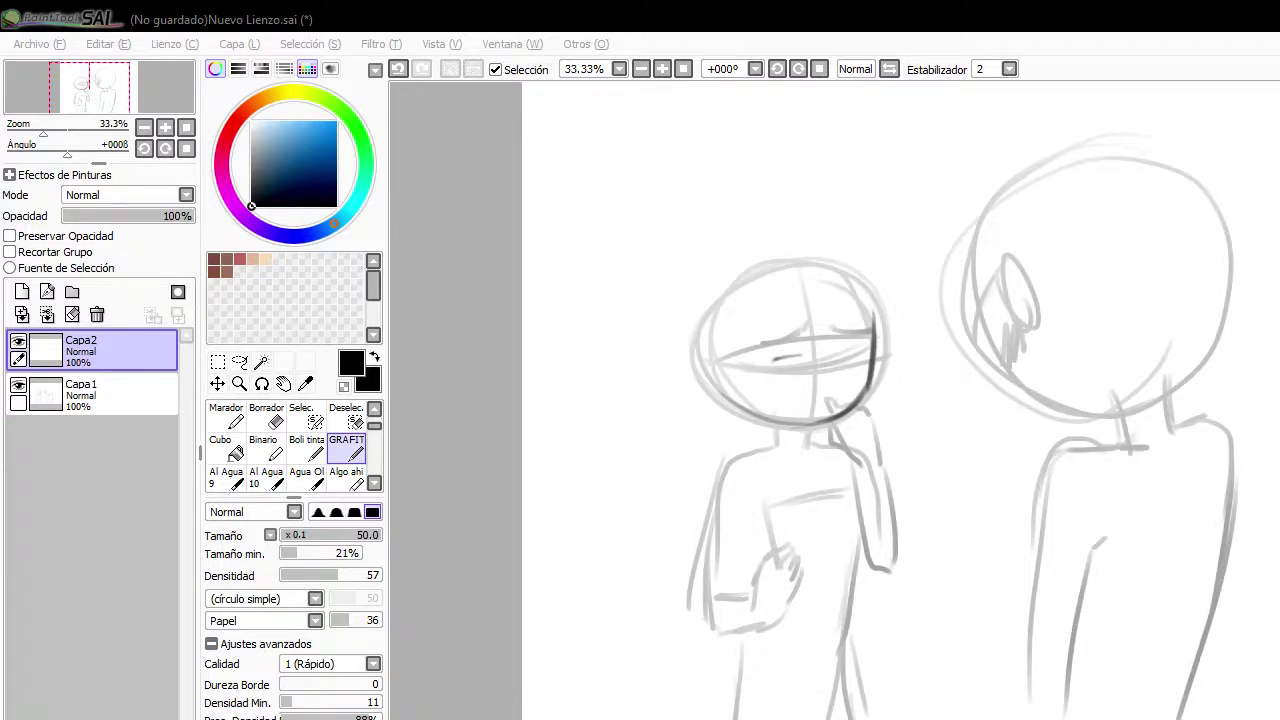
{"action": "left_click", "coordinate": [7, 541]}
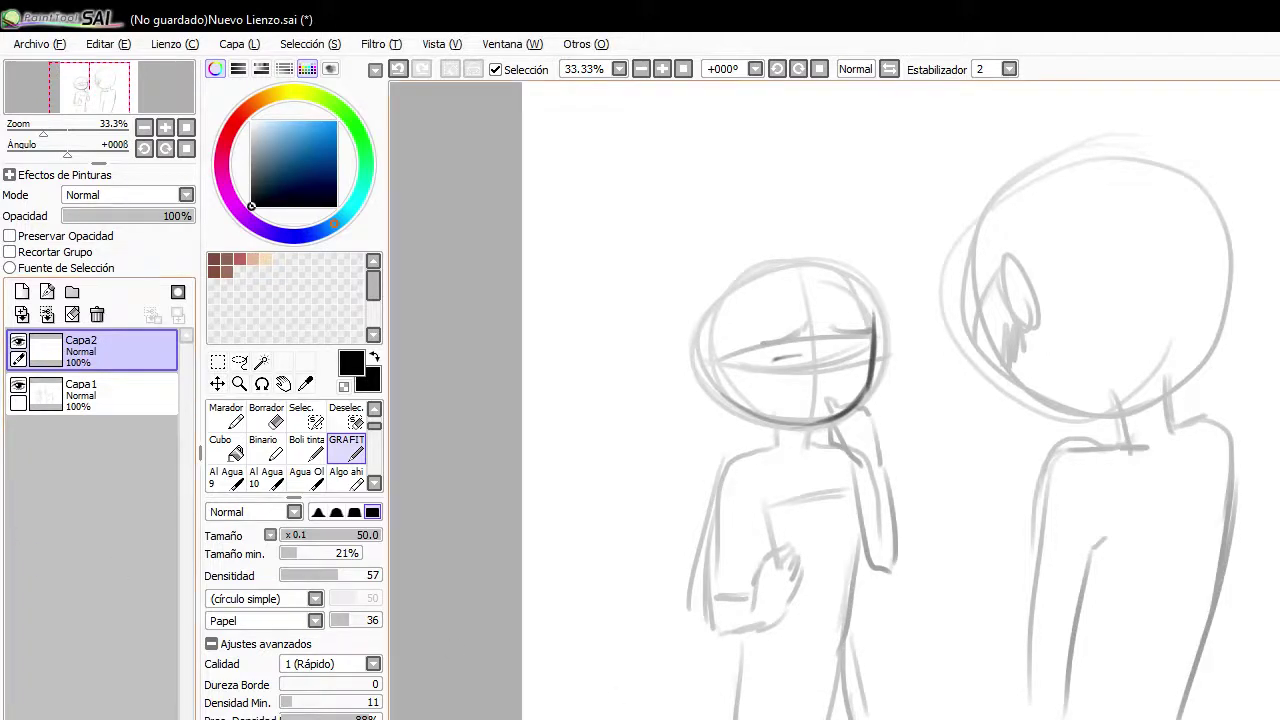
{"action": "key", "text": "Right"}
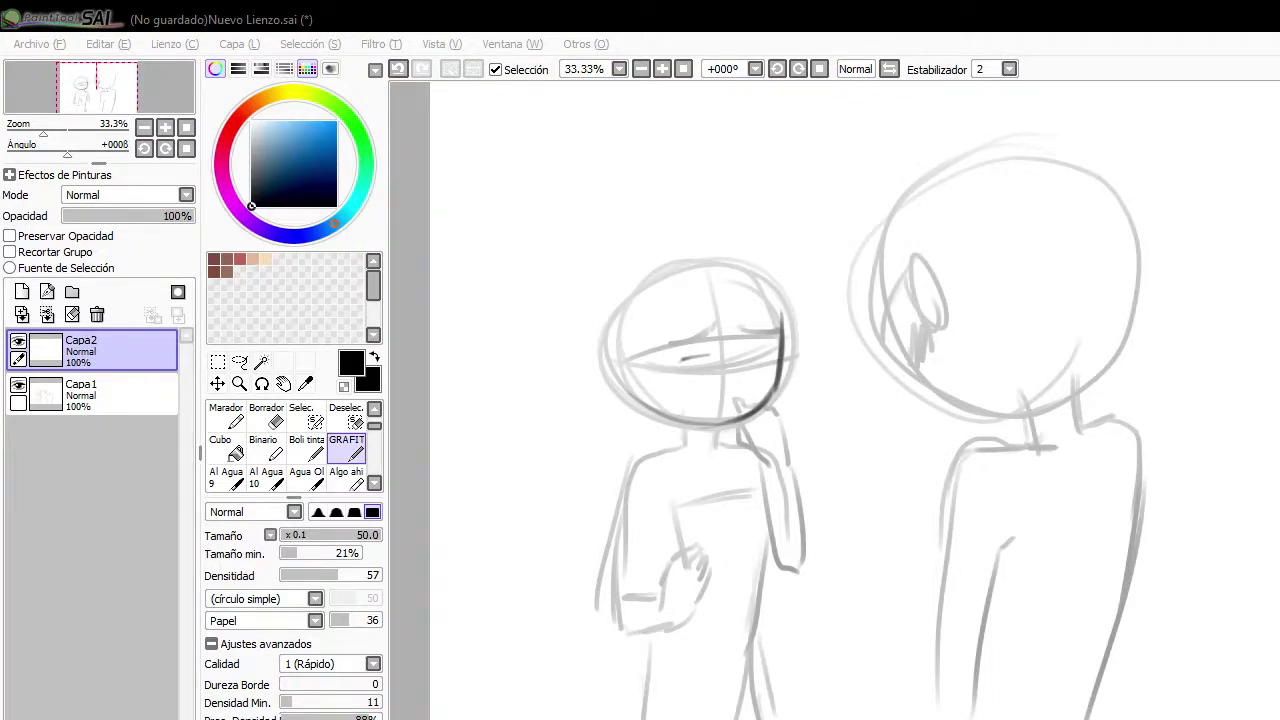
{"action": "left_click", "coordinate": [26, 590]}
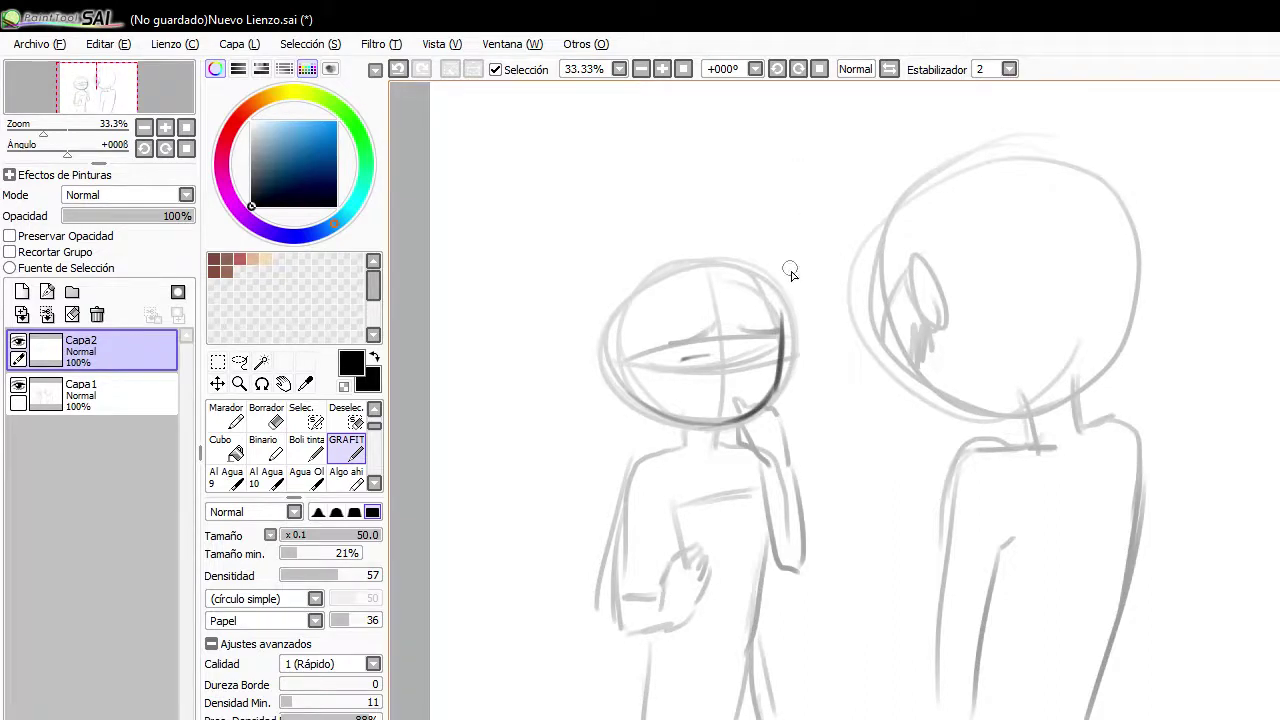
{"action": "key", "text": "alt+Tab"}
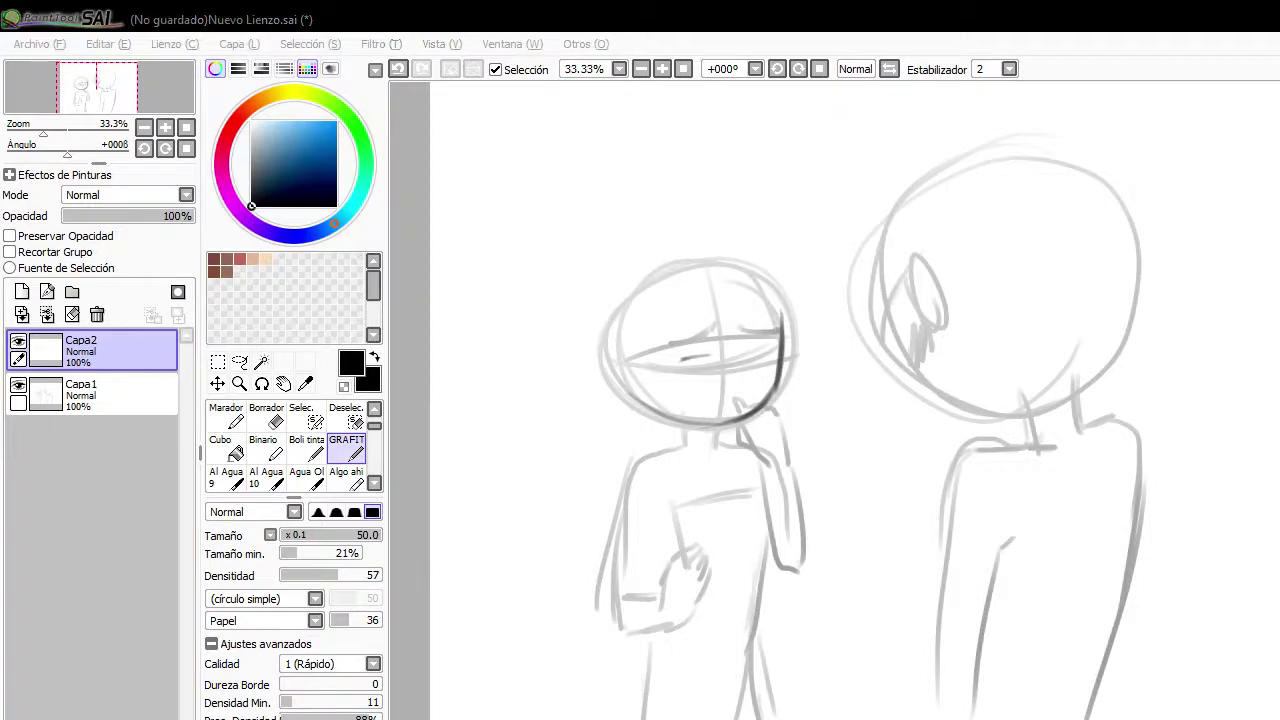
{"action": "left_click", "coordinate": [73, 626]}
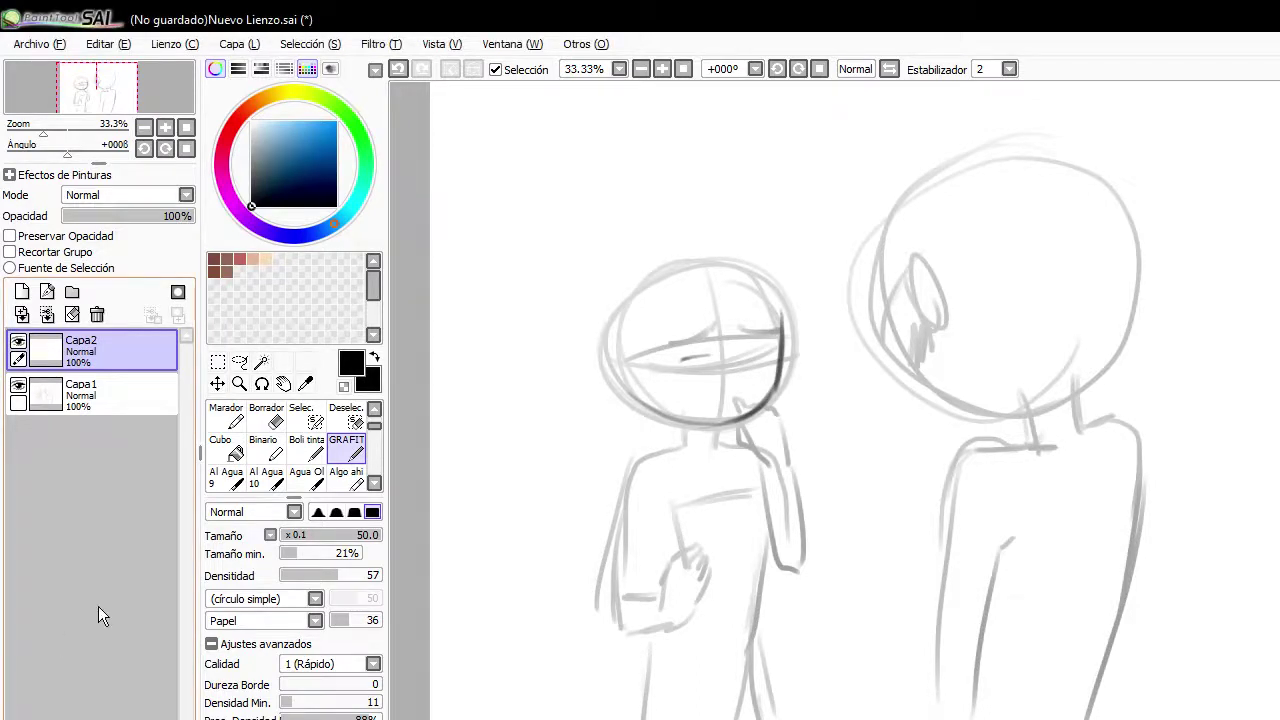
Undo the first eye stroke and draw both half-closed eyes on the smaller head in black with the GRAFIT brush
{"action": "scroll", "coordinate": [800, 182], "scroll_direction": "up", "scroll_amount": 2}
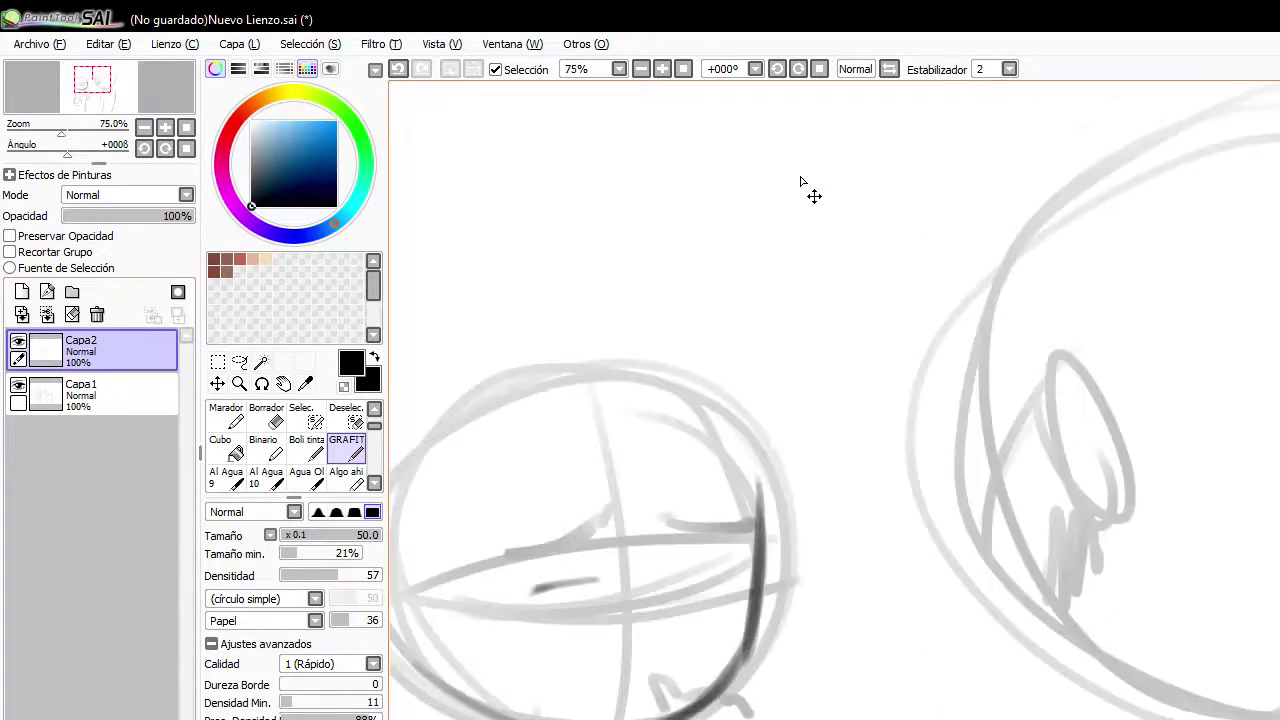
{"action": "scroll", "coordinate": [800, 182], "scroll_direction": "down", "scroll_amount": 1}
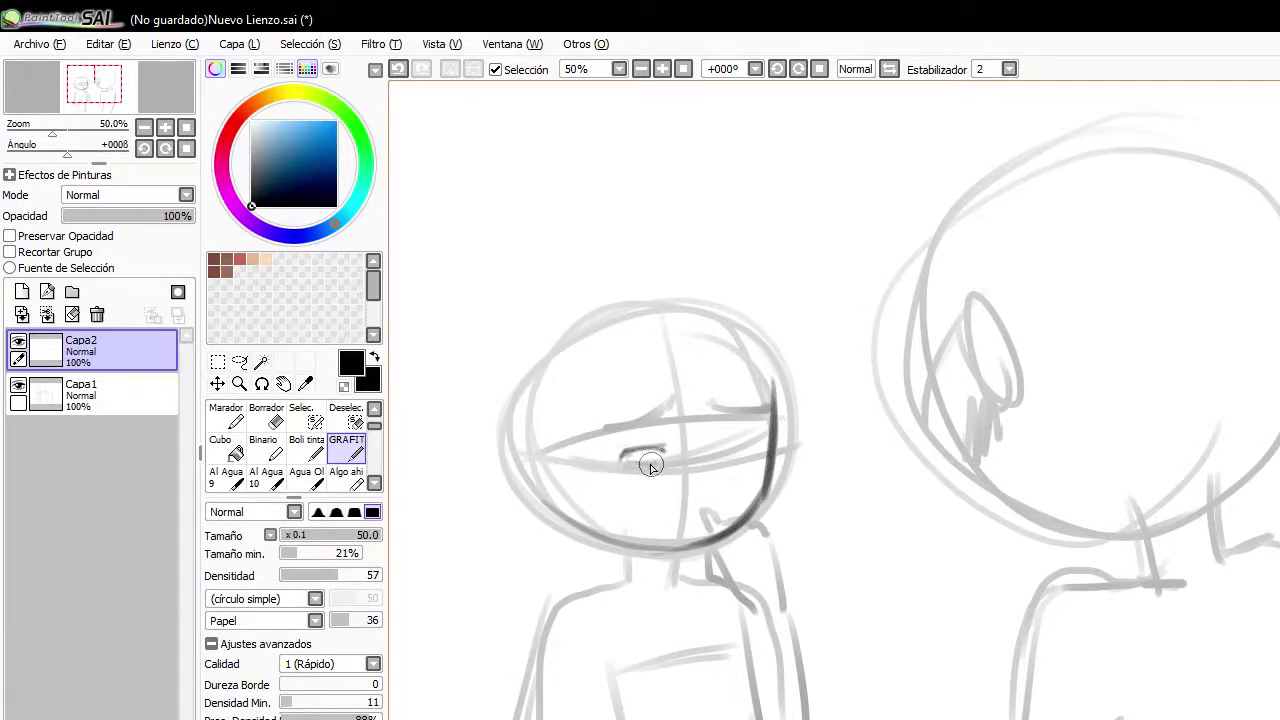
{"action": "key", "text": "ctrl+z"}
{"action": "mouse_move", "coordinate": [630, 462]}
{"action": "left_mouse_down"}
{"action": "mouse_move", "coordinate": [650, 463]}
{"action": "mouse_move", "coordinate": [626, 462]}
{"action": "mouse_move", "coordinate": [634, 449]}
{"action": "left_mouse_up"}
{"action": "mouse_move", "coordinate": [717, 448]}
{"action": "left_mouse_down"}
{"action": "mouse_move", "coordinate": [754, 444]}
{"action": "mouse_move", "coordinate": [716, 451]}
{"action": "mouse_move", "coordinate": [735, 453]}
{"action": "left_mouse_up"}
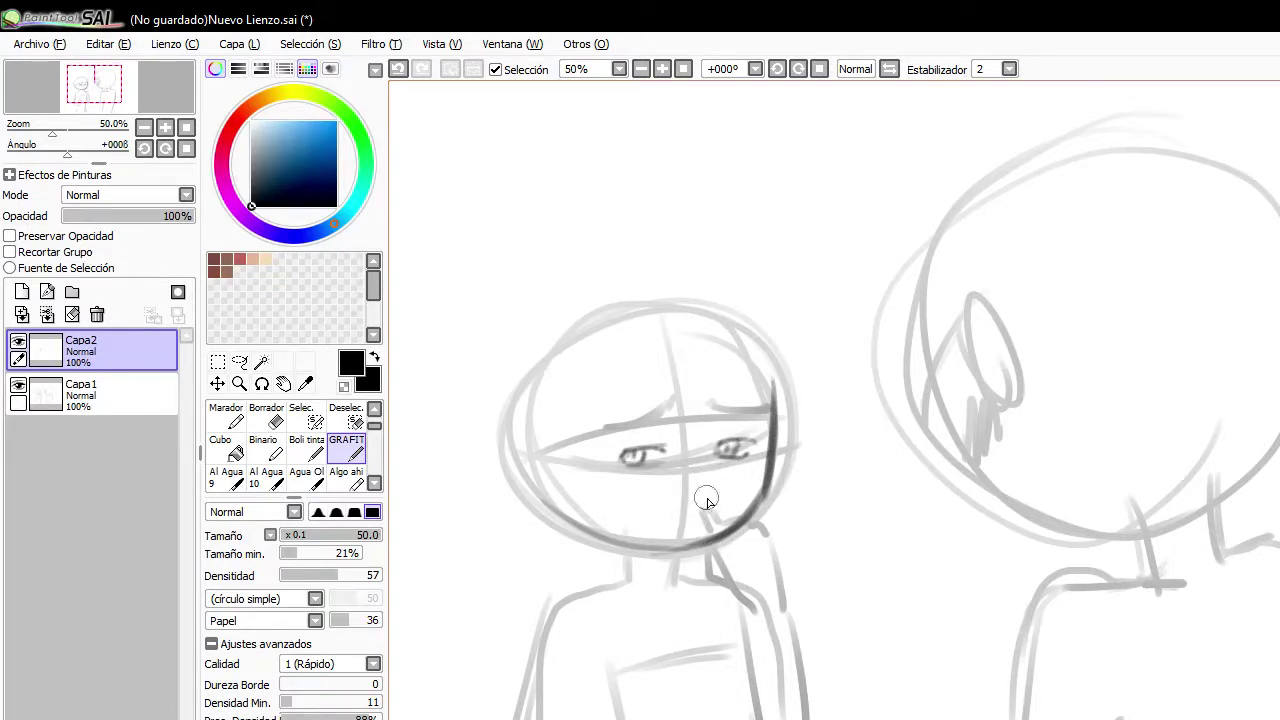
Add a small nose dot and a thin frowning mouth to the smaller head and rework the upper eyelid lines
{"action": "left_click", "coordinate": [704, 493]}
{"action": "left_click_drag", "start_coordinate": [663, 440], "coordinate": [620, 450]}
{"action": "key", "text": "ctrl+z"}
{"action": "key", "text": "ctrl+z"}
{"action": "left_click_drag", "start_coordinate": [633, 449], "coordinate": [620, 454]}
{"action": "left_click_drag", "start_coordinate": [718, 450], "coordinate": [755, 441]}
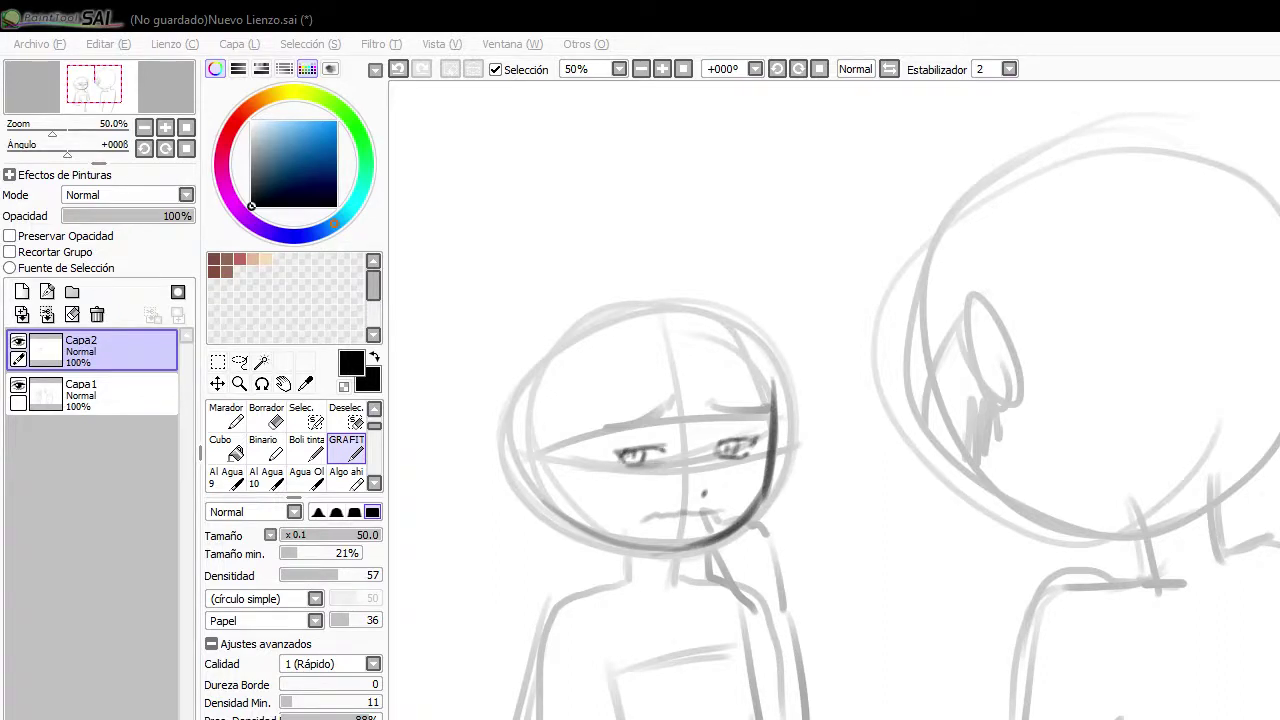
Draw slanted, worried eyebrows in black above the smaller head's eyes
{"action": "left_click", "coordinate": [46, 566]}
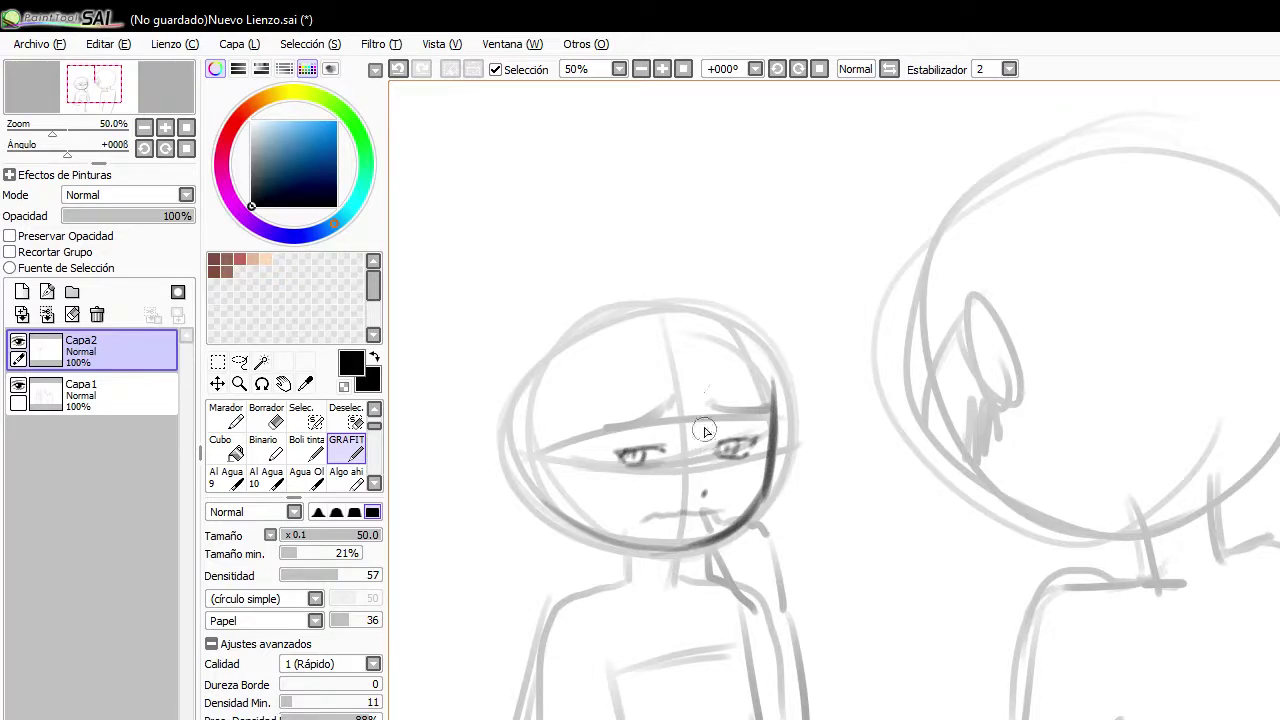
{"action": "mouse_move", "coordinate": [665, 427]}
{"action": "left_mouse_down"}
{"action": "mouse_move", "coordinate": [622, 434]}
{"action": "mouse_move", "coordinate": [673, 407]}
{"action": "mouse_move", "coordinate": [607, 443]}
{"action": "mouse_move", "coordinate": [673, 407]}
{"action": "mouse_move", "coordinate": [752, 421]}
{"action": "mouse_move", "coordinate": [713, 400]}
{"action": "mouse_move", "coordinate": [691, 444]}
{"action": "mouse_move", "coordinate": [660, 463]}
{"action": "mouse_move", "coordinate": [668, 446]}
{"action": "mouse_move", "coordinate": [738, 432]}
{"action": "mouse_move", "coordinate": [704, 441]}
{"action": "left_mouse_up"}
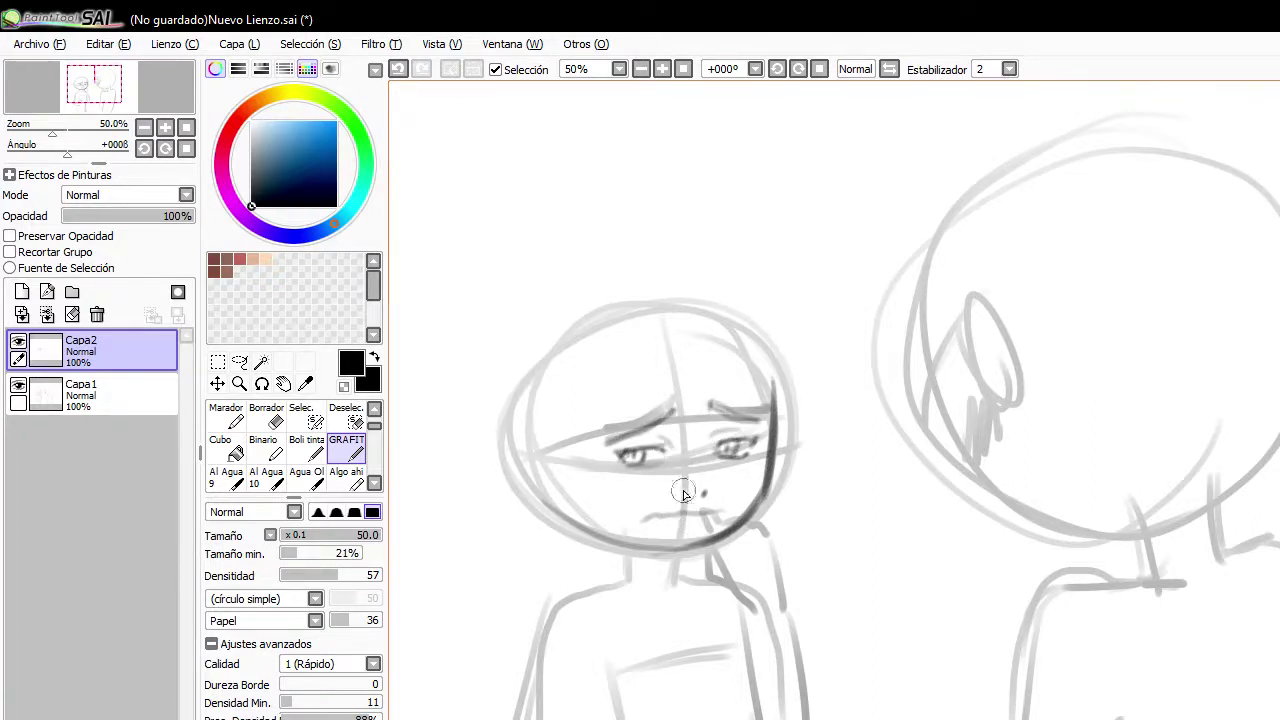
Draw the ear with its inner fold at the edge of the smaller head's face, undoing the first stroke
{"action": "mouse_move", "coordinate": [576, 458]}
{"action": "left_mouse_down"}
{"action": "mouse_move", "coordinate": [562, 453]}
{"action": "mouse_move", "coordinate": [594, 491]}
{"action": "mouse_move", "coordinate": [557, 477]}
{"action": "mouse_move", "coordinate": [589, 502]}
{"action": "left_mouse_up"}
{"action": "key", "text": "ctrl+z"}
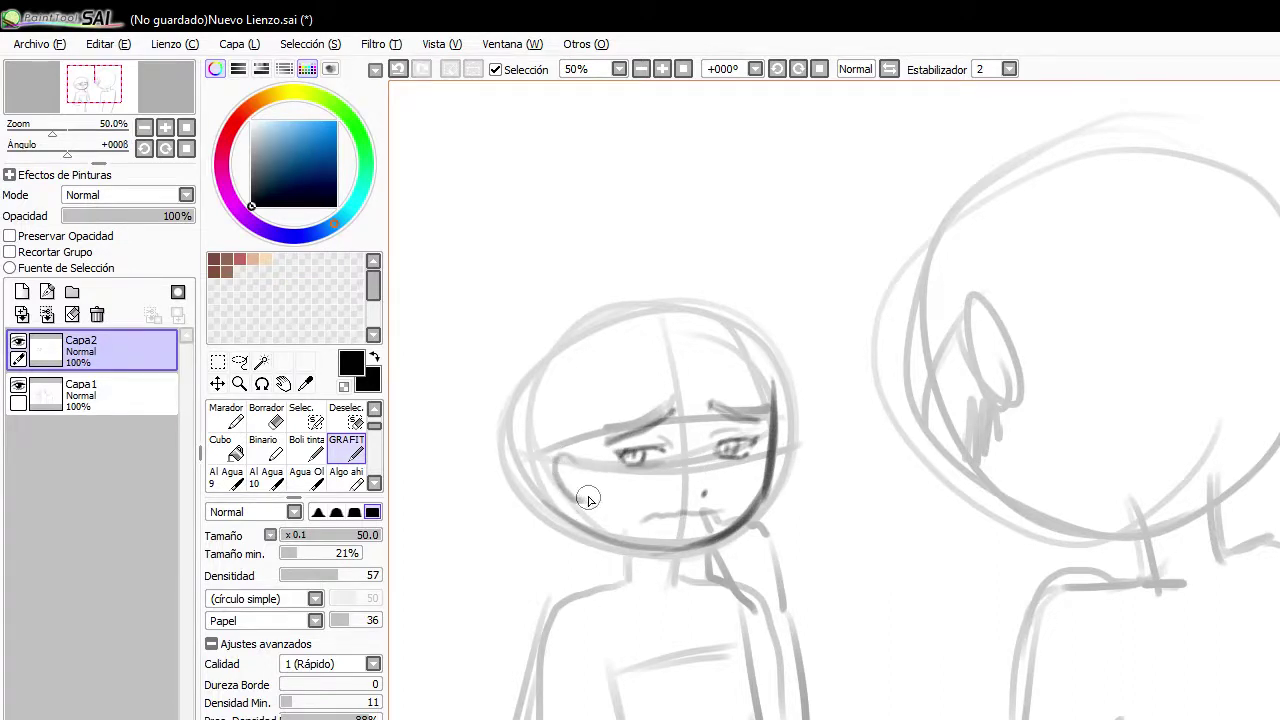
{"action": "left_click_drag", "start_coordinate": [564, 461], "coordinate": [580, 481]}
{"action": "mouse_move", "coordinate": [575, 462]}
{"action": "left_mouse_down"}
{"action": "mouse_move", "coordinate": [561, 457]}
{"action": "mouse_move", "coordinate": [555, 474]}
{"action": "mouse_move", "coordinate": [586, 499]}
{"action": "left_mouse_up"}
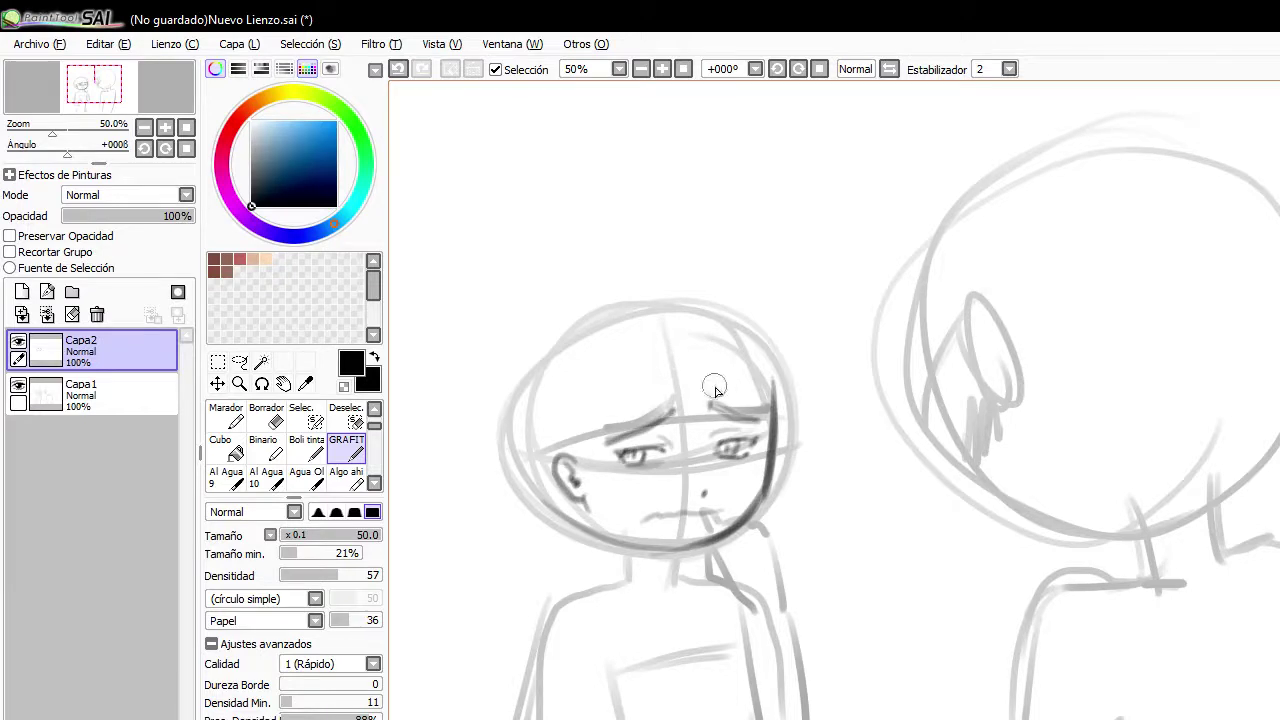
Erase the smaller head's black eyebrows with a size 50 eraser and return to the GRAFIT brush
{"action": "key", "text": "e"}
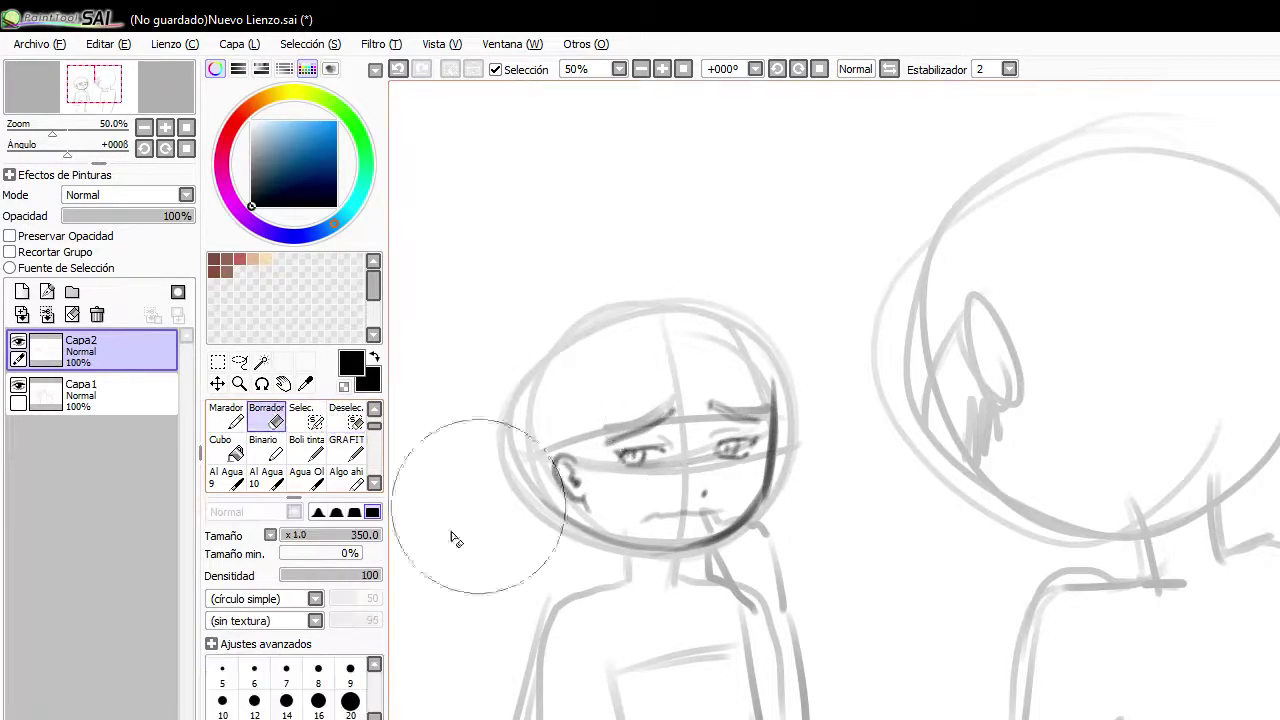
{"action": "left_click", "coordinate": [350, 718]}
{"action": "mouse_move", "coordinate": [658, 409]}
{"action": "left_mouse_down"}
{"action": "mouse_move", "coordinate": [671, 416]}
{"action": "mouse_move", "coordinate": [622, 441]}
{"action": "left_mouse_up"}
{"action": "left_click_drag", "start_coordinate": [713, 409], "coordinate": [757, 424]}
{"action": "left_click", "coordinate": [350, 452]}
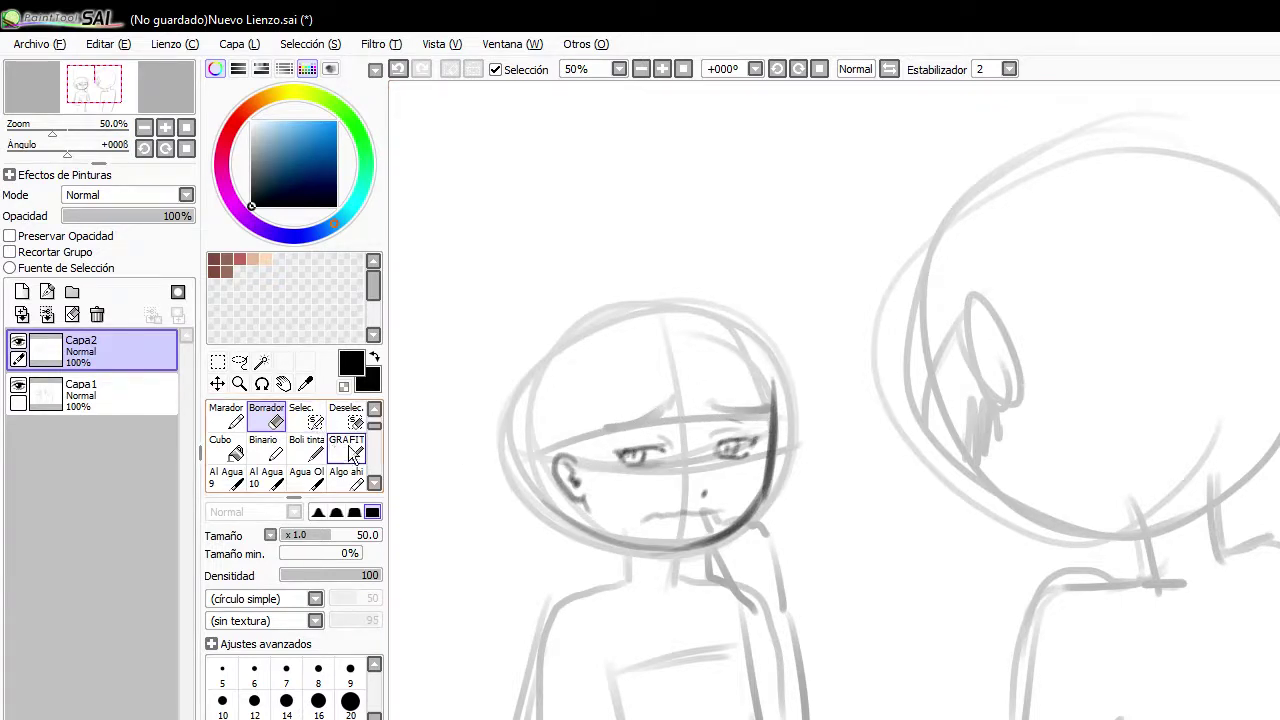
Redraw the smaller head's two eyebrows in black just above the eyes
{"action": "left_click_drag", "start_coordinate": [599, 430], "coordinate": [672, 420]}
{"action": "left_click_drag", "start_coordinate": [771, 408], "coordinate": [710, 411]}
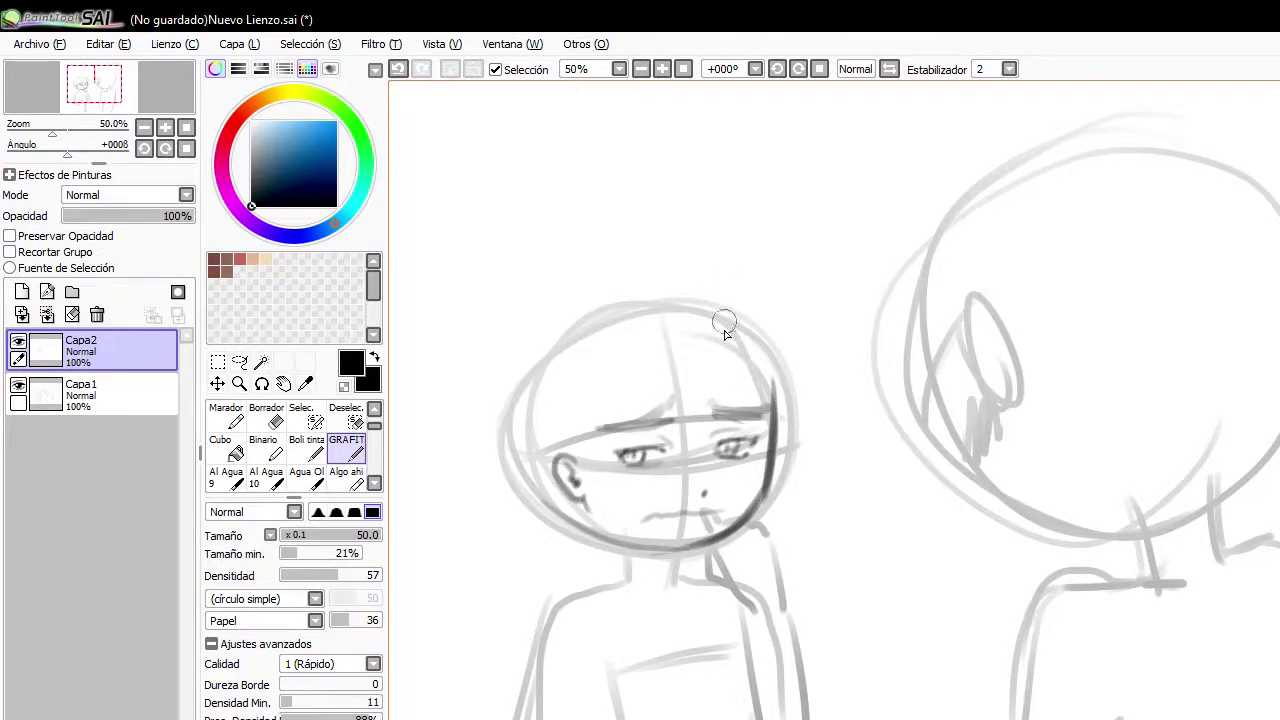
{"action": "left_click_drag", "start_coordinate": [660, 337], "coordinate": [656, 445]}
{"action": "key", "text": "ctrl+z"}
{"action": "left_click_drag", "start_coordinate": [659, 332], "coordinate": [662, 428]}
{"action": "mouse_move", "coordinate": [633, 345]}
{"action": "left_mouse_down"}
{"action": "mouse_move", "coordinate": [660, 430]}
{"action": "mouse_move", "coordinate": [633, 452]}
{"action": "left_mouse_up"}
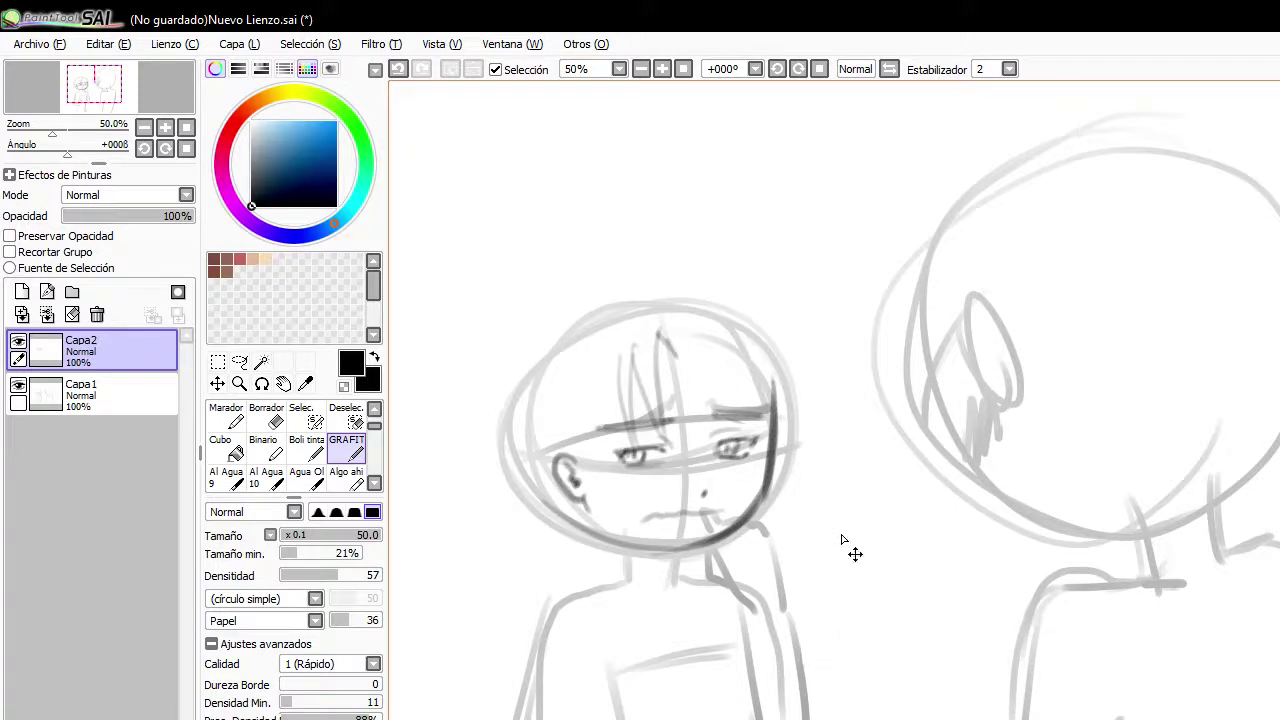
{"action": "key", "text": "ctrl+z"}
{"action": "key", "text": "ctrl+z"}
{"action": "key", "text": "ctrl+z"}
{"action": "key", "text": "ctrl+z"}
Draw the bang strands falling over the ear-side half of the smaller head's forehead, redoing the misplaced strokes
{"action": "left_click_drag", "start_coordinate": [669, 354], "coordinate": [662, 442]}
{"action": "key", "text": "ctrl+z"}
{"action": "mouse_move", "coordinate": [668, 353]}
{"action": "left_mouse_down"}
{"action": "mouse_move", "coordinate": [663, 434]}
{"action": "mouse_move", "coordinate": [657, 347]}
{"action": "mouse_move", "coordinate": [665, 452]}
{"action": "left_mouse_up"}
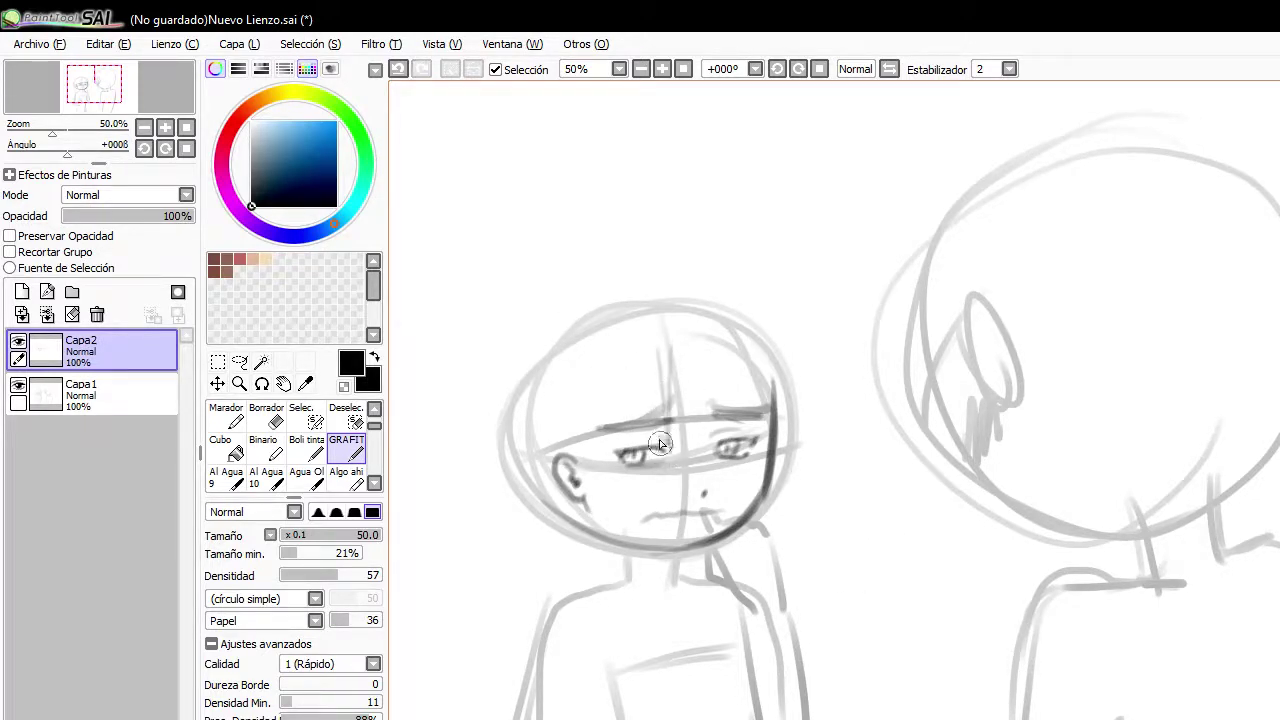
{"action": "left_click_drag", "start_coordinate": [657, 349], "coordinate": [646, 439]}
{"action": "mouse_move", "coordinate": [637, 335]}
{"action": "left_mouse_down"}
{"action": "mouse_move", "coordinate": [647, 450]}
{"action": "mouse_move", "coordinate": [633, 446]}
{"action": "left_mouse_up"}
{"action": "key", "text": "ctrl+z"}
{"action": "mouse_move", "coordinate": [585, 345]}
{"action": "left_mouse_down"}
{"action": "mouse_move", "coordinate": [589, 461]}
{"action": "mouse_move", "coordinate": [606, 341]}
{"action": "mouse_move", "coordinate": [599, 487]}
{"action": "mouse_move", "coordinate": [593, 387]}
{"action": "mouse_move", "coordinate": [612, 476]}
{"action": "left_mouse_up"}
{"action": "left_click_drag", "start_coordinate": [630, 342], "coordinate": [634, 484]}
{"action": "left_click_drag", "start_coordinate": [679, 338], "coordinate": [677, 436]}
{"action": "key", "text": "ctrl+z"}
{"action": "mouse_move", "coordinate": [680, 341]}
{"action": "left_mouse_down"}
{"action": "mouse_move", "coordinate": [678, 463]}
{"action": "mouse_move", "coordinate": [698, 436]}
{"action": "left_mouse_up"}
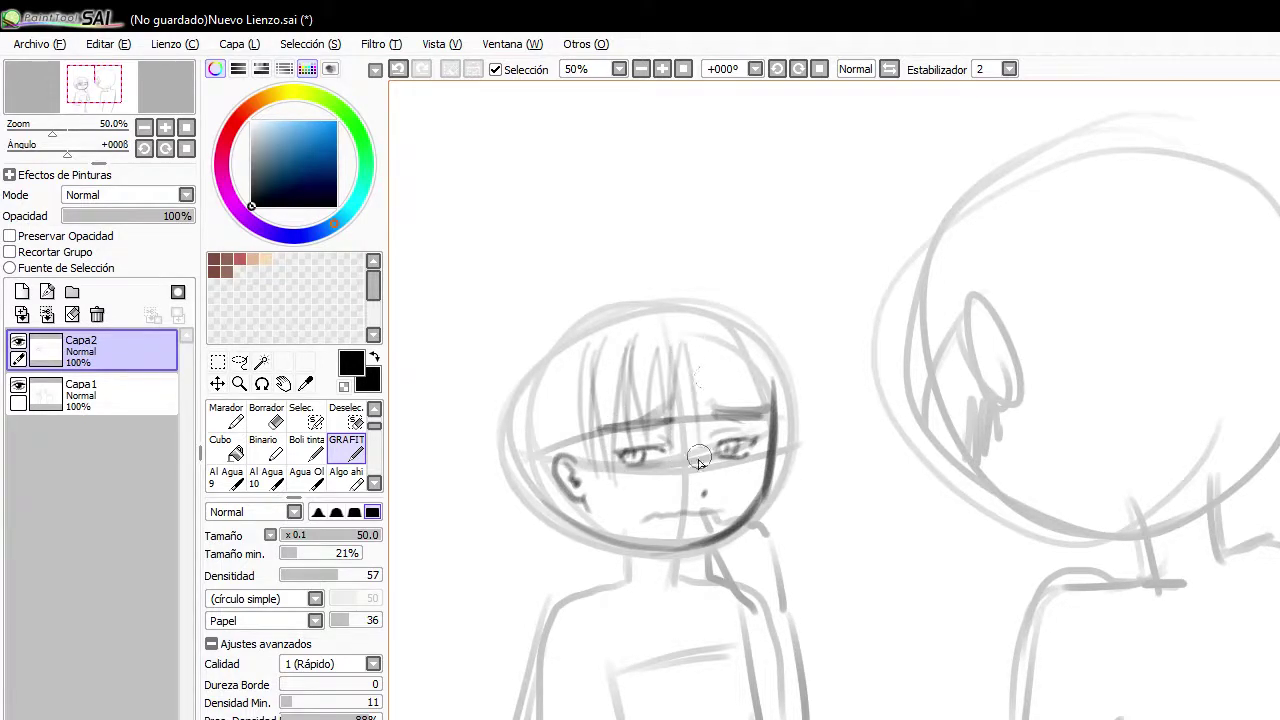
Continue the bangs with strands across the far half of the smaller head's forehead down to the temple
{"action": "left_click_drag", "start_coordinate": [709, 354], "coordinate": [713, 434]}
{"action": "key", "text": "ctrl+z"}
{"action": "key", "text": "ctrl+z"}
{"action": "mouse_move", "coordinate": [683, 339]}
{"action": "left_mouse_down"}
{"action": "mouse_move", "coordinate": [708, 424]}
{"action": "mouse_move", "coordinate": [698, 437]}
{"action": "left_mouse_up"}
{"action": "left_click_drag", "start_coordinate": [717, 345], "coordinate": [718, 436]}
{"action": "left_click_drag", "start_coordinate": [739, 390], "coordinate": [719, 438]}
{"action": "left_click_drag", "start_coordinate": [753, 365], "coordinate": [738, 438]}
{"action": "mouse_move", "coordinate": [763, 387]}
{"action": "left_mouse_down"}
{"action": "mouse_move", "coordinate": [748, 434]}
{"action": "mouse_move", "coordinate": [773, 406]}
{"action": "mouse_move", "coordinate": [769, 388]}
{"action": "mouse_move", "coordinate": [757, 472]}
{"action": "left_mouse_up"}
{"action": "left_click_drag", "start_coordinate": [784, 379], "coordinate": [768, 450]}
{"action": "left_click_drag", "start_coordinate": [791, 346], "coordinate": [772, 462]}
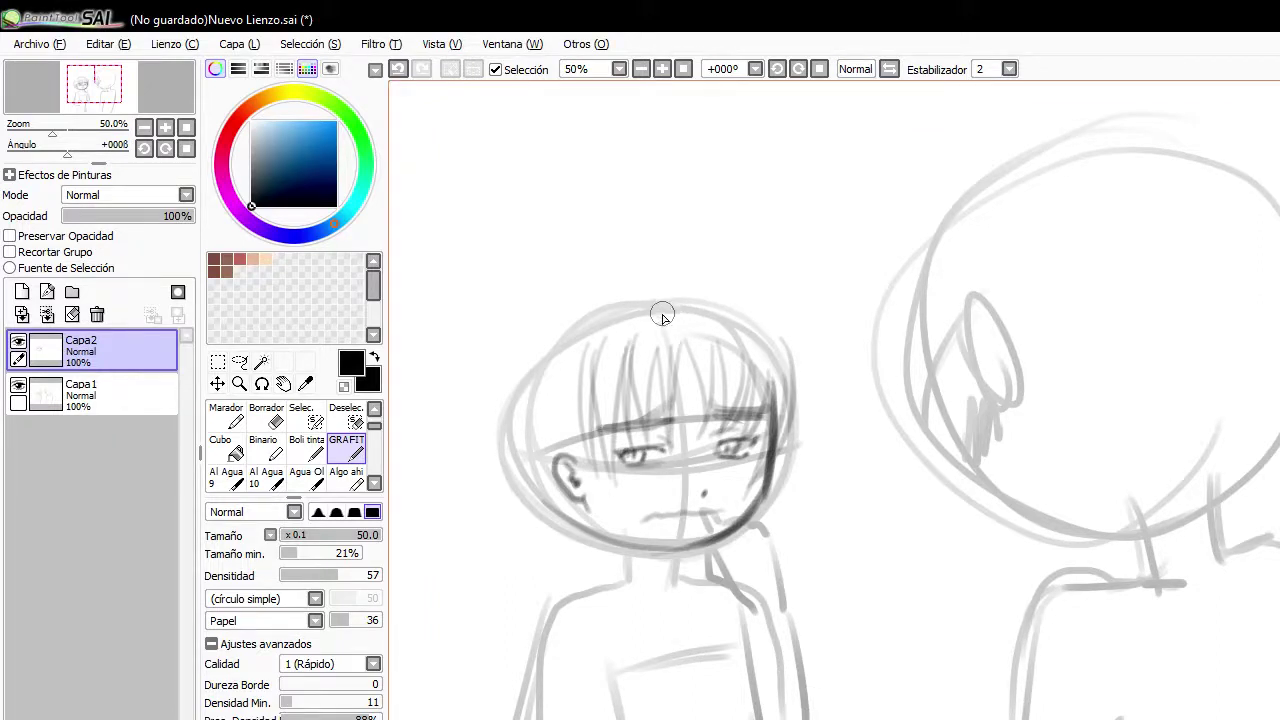
{"action": "key", "text": "ctrl+z"}
Add short strokes along the top of the bangs to mark the hair roots
{"action": "left_click_drag", "start_coordinate": [652, 318], "coordinate": [631, 380]}
{"action": "key", "text": "ctrl+z"}
{"action": "key", "text": "ctrl+y"}
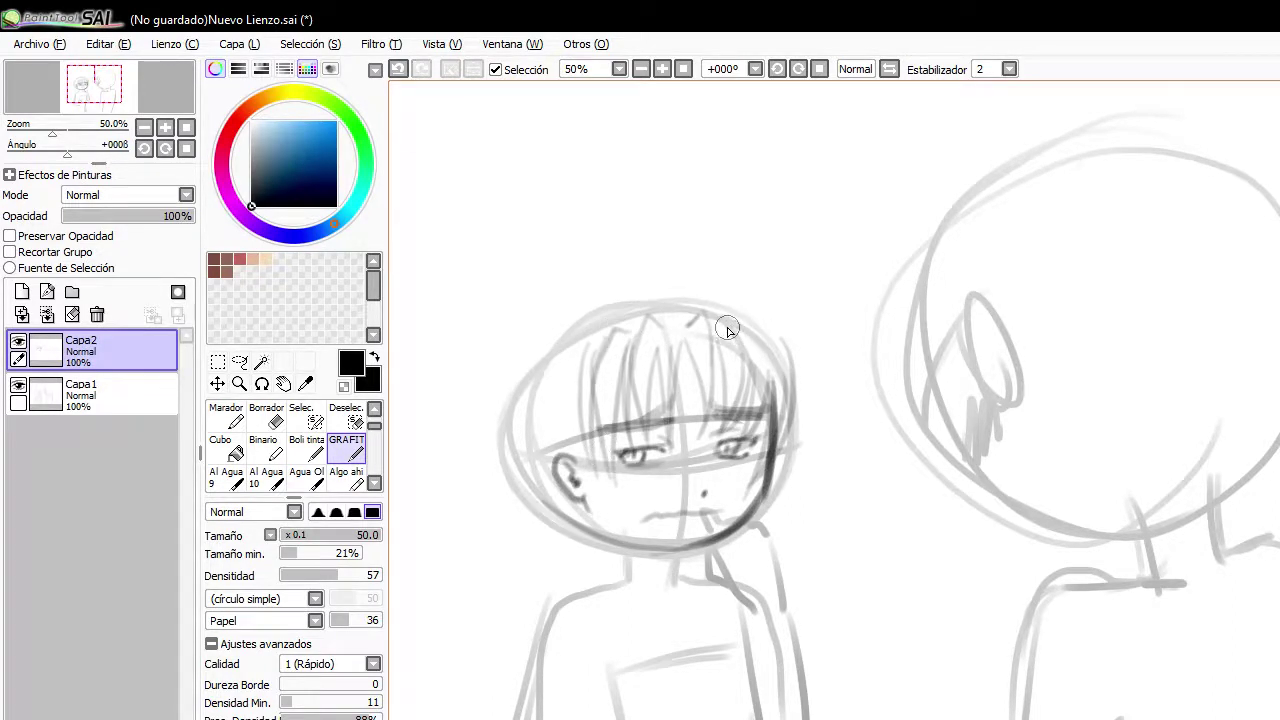
{"action": "left_click_drag", "start_coordinate": [730, 318], "coordinate": [744, 374]}
Draw the side locks hanging in front of and behind the smaller head's ear, redoing the strand over the ear
{"action": "left_click_drag", "start_coordinate": [570, 344], "coordinate": [545, 524]}
{"action": "left_click_drag", "start_coordinate": [566, 381], "coordinate": [587, 507]}
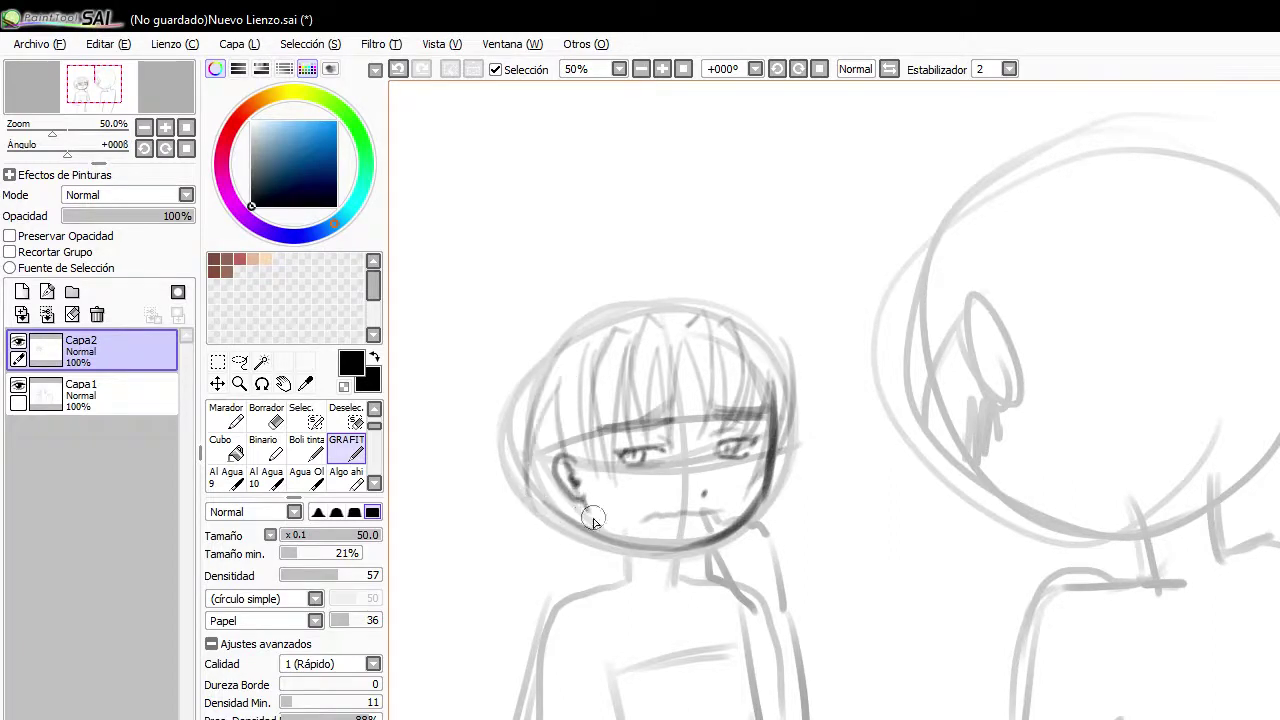
{"action": "key", "text": "ctrl+z"}
{"action": "mouse_move", "coordinate": [562, 381]}
{"action": "left_mouse_down"}
{"action": "mouse_move", "coordinate": [561, 506]}
{"action": "mouse_move", "coordinate": [571, 389]}
{"action": "mouse_move", "coordinate": [590, 493]}
{"action": "left_mouse_up"}
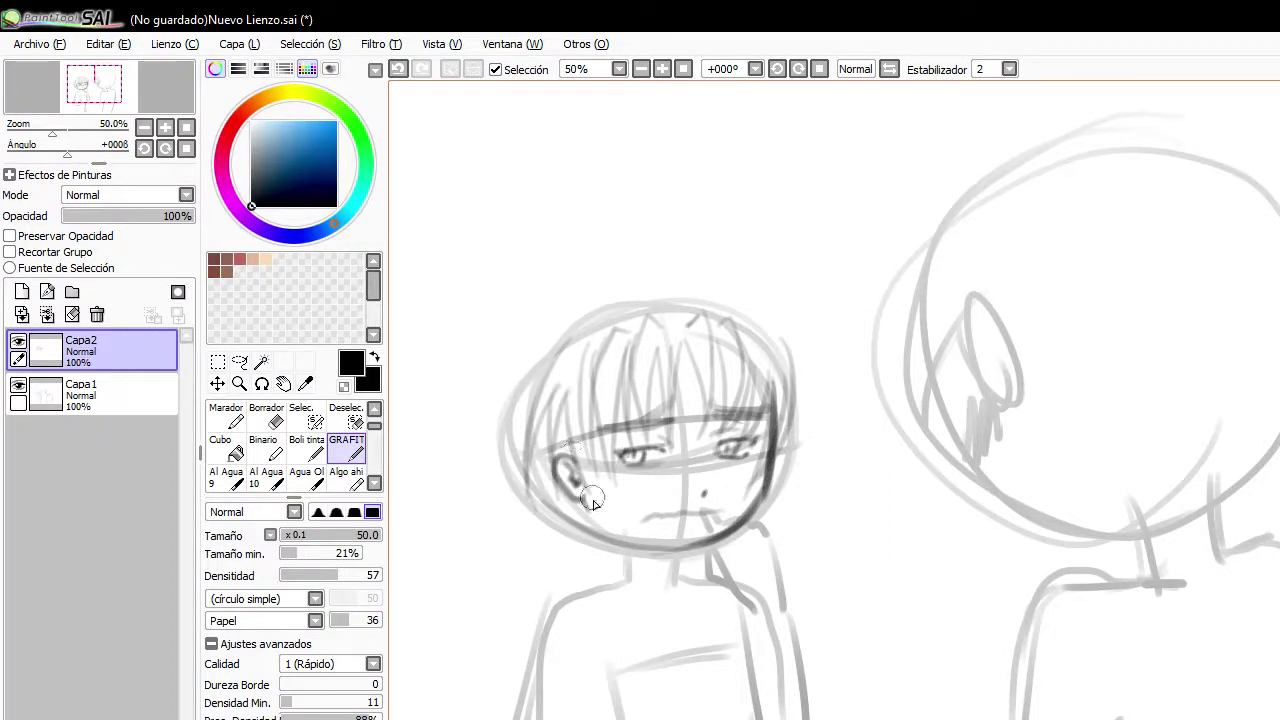
{"action": "key", "text": "ctrl+z"}
{"action": "left_click_drag", "start_coordinate": [573, 345], "coordinate": [585, 480]}
{"action": "key", "text": "ctrl+z"}
{"action": "left_click_drag", "start_coordinate": [563, 390], "coordinate": [586, 488]}
{"action": "left_click_drag", "start_coordinate": [578, 398], "coordinate": [599, 479]}
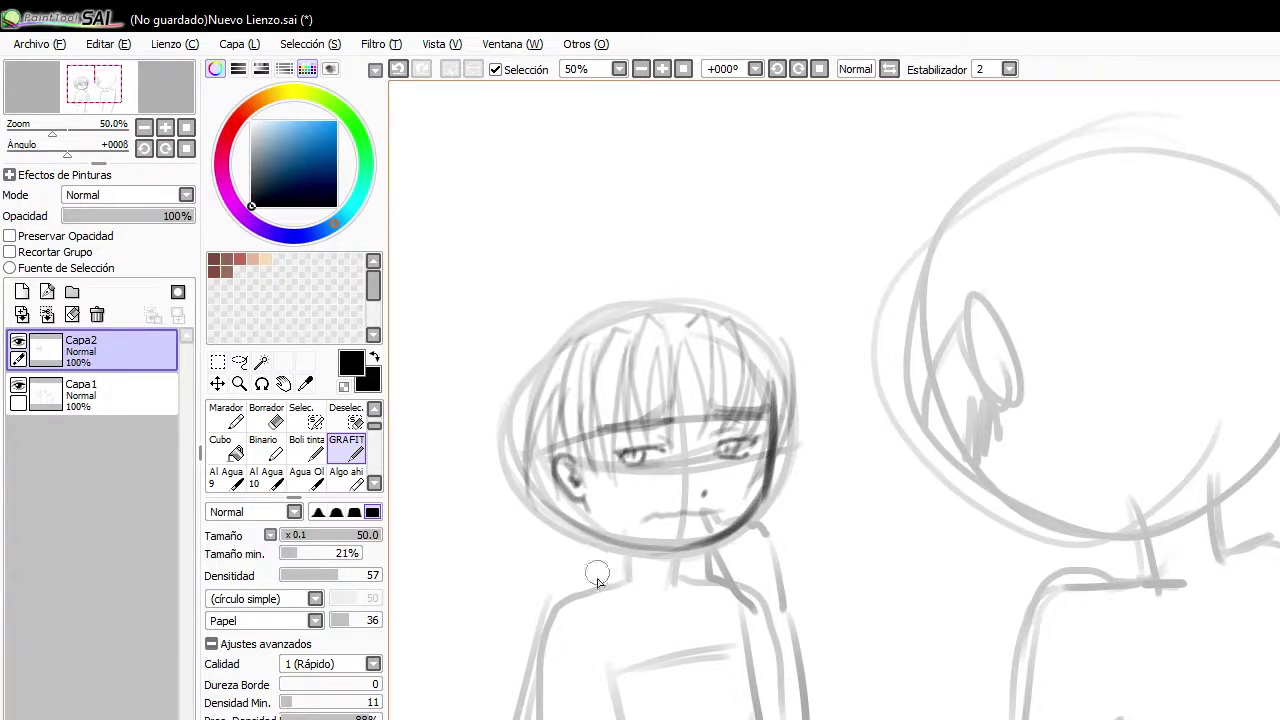
Draw side hair strands beside the far cheek and undo the extra strokes tried above them
{"action": "left_click_drag", "start_coordinate": [789, 353], "coordinate": [790, 480]}
{"action": "left_click_drag", "start_coordinate": [794, 394], "coordinate": [797, 456]}
{"action": "left_click_drag", "start_coordinate": [764, 323], "coordinate": [774, 398]}
{"action": "key", "text": "ctrl+z"}
{"action": "mouse_move", "coordinate": [746, 325]}
{"action": "left_mouse_down"}
{"action": "mouse_move", "coordinate": [767, 360]}
{"action": "mouse_move", "coordinate": [762, 436]}
{"action": "left_mouse_up"}
{"action": "key", "text": "ctrl+z"}
Draw a curved hair outline above the crown of the smaller head
{"action": "mouse_move", "coordinate": [766, 328]}
{"action": "left_mouse_down"}
{"action": "mouse_move", "coordinate": [609, 289]}
{"action": "mouse_move", "coordinate": [594, 300]}
{"action": "left_mouse_up"}
{"action": "key", "text": "ctrl+z"}
{"action": "key", "text": "ctrl+y"}
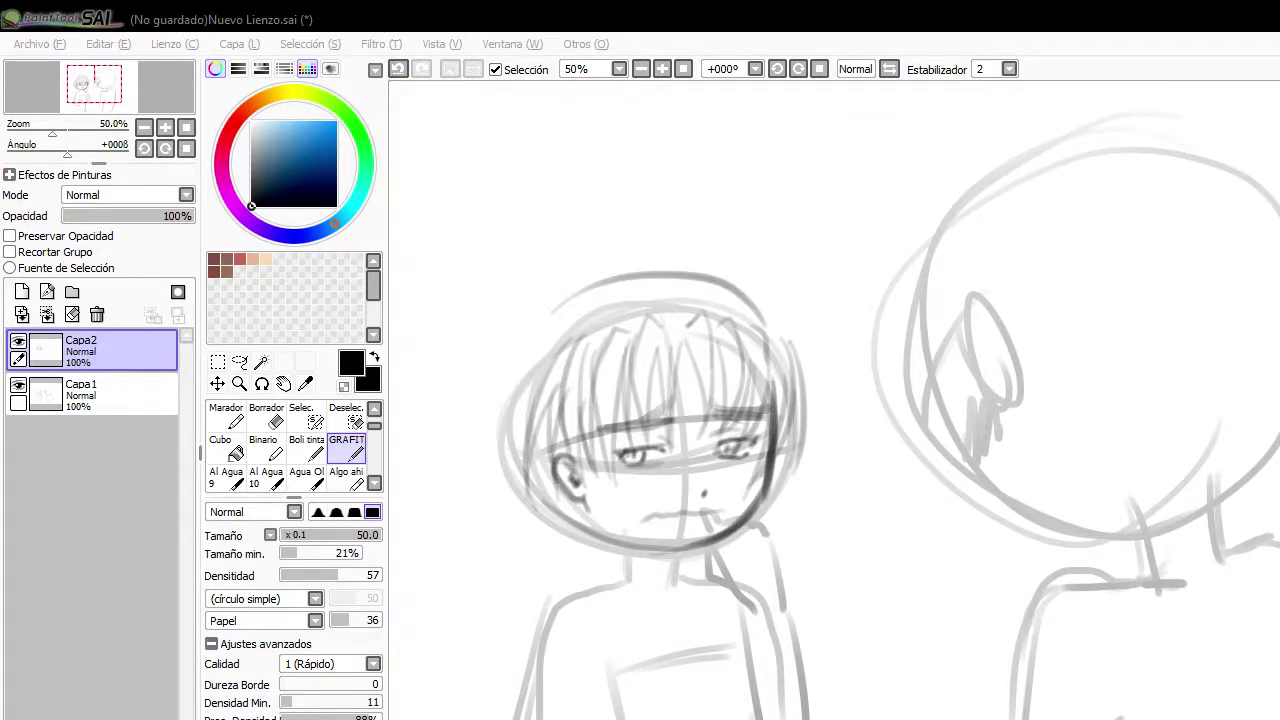
Enlarge and darken the irises of both eyes and reinforce the far eyebrow on the smaller head
{"action": "key", "text": "alt+Tab"}
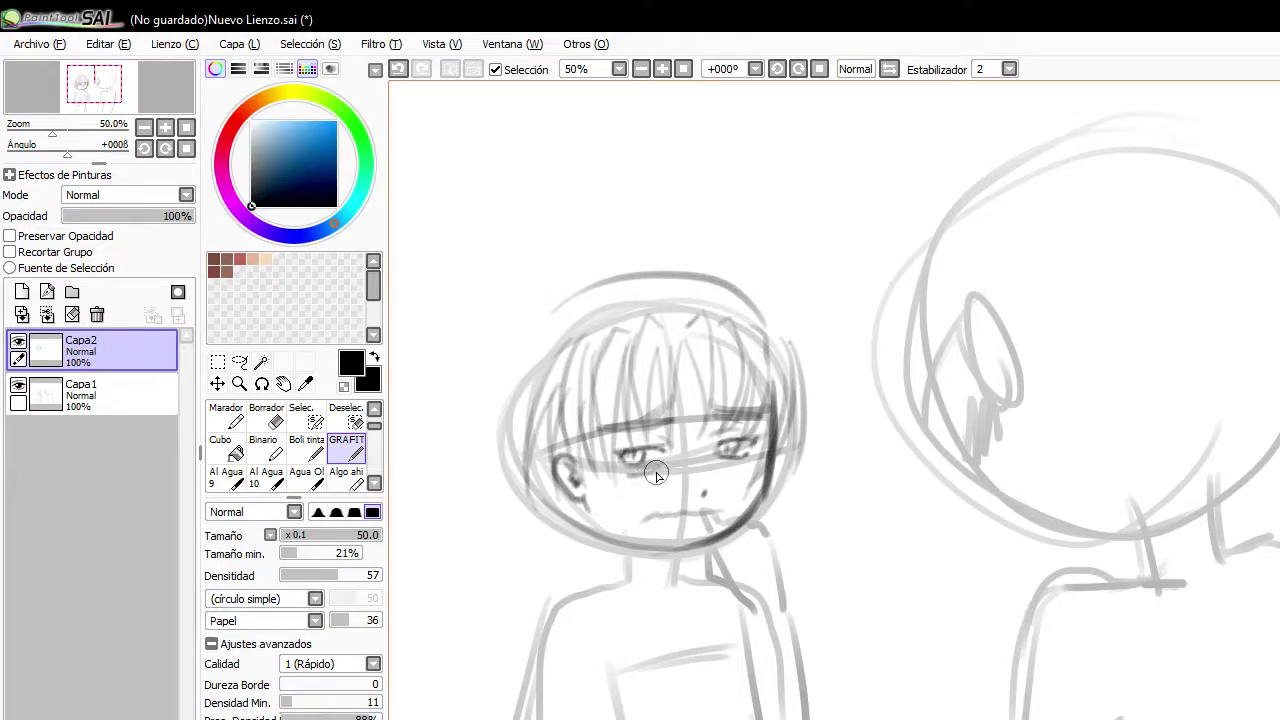
{"action": "mouse_move", "coordinate": [643, 451]}
{"action": "left_mouse_down"}
{"action": "mouse_move", "coordinate": [626, 466]}
{"action": "mouse_move", "coordinate": [656, 461]}
{"action": "left_mouse_up"}
{"action": "mouse_move", "coordinate": [740, 460]}
{"action": "left_mouse_down"}
{"action": "mouse_move", "coordinate": [728, 452]}
{"action": "mouse_move", "coordinate": [723, 478]}
{"action": "left_mouse_up"}
{"action": "left_click_drag", "start_coordinate": [676, 426], "coordinate": [626, 433]}
{"action": "key", "text": "ctrl+z"}
{"action": "left_click_drag", "start_coordinate": [715, 424], "coordinate": [748, 414]}
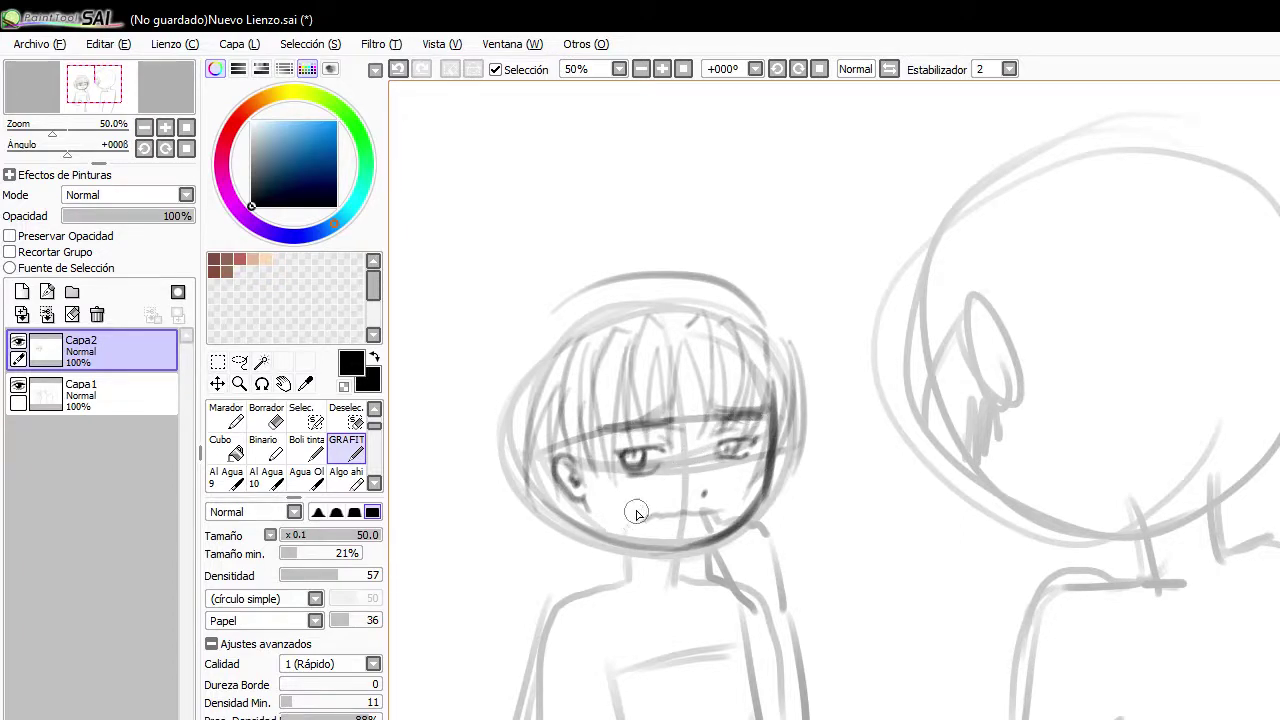
{"action": "left_click_drag", "start_coordinate": [750, 460], "coordinate": [718, 449]}
{"action": "key", "text": "alt+Tab"}
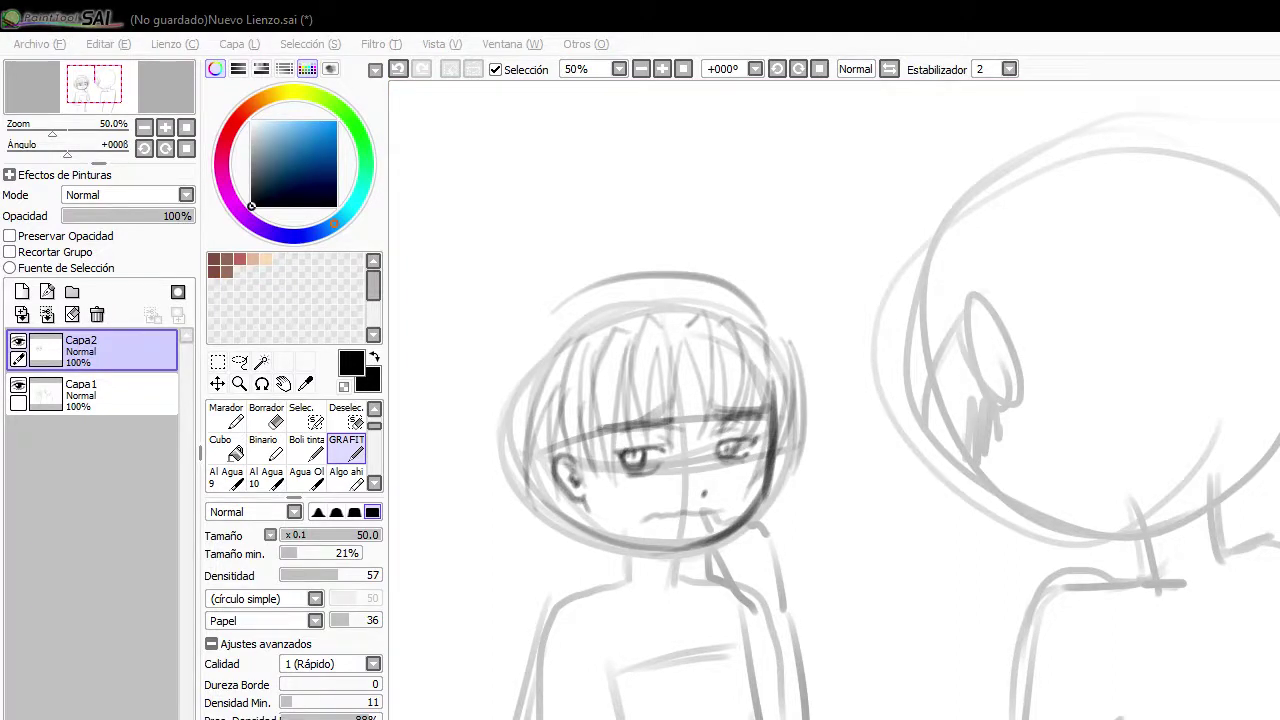
{"action": "key", "text": "alt+Tab"}
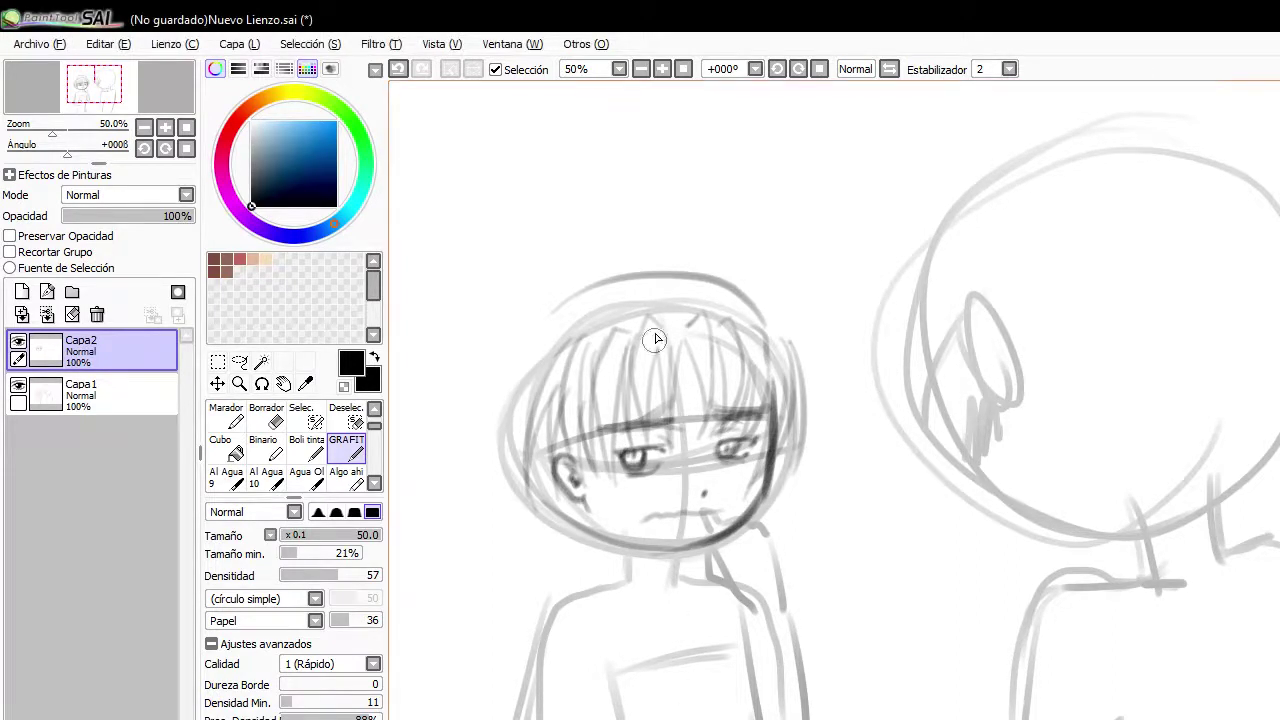
Extend the crown's hair outline around the back of the smaller head and add two pointed, ear-like shapes on top
{"action": "mouse_move", "coordinate": [757, 318]}
{"action": "left_mouse_down"}
{"action": "mouse_move", "coordinate": [706, 278]}
{"action": "mouse_move", "coordinate": [679, 297]}
{"action": "mouse_move", "coordinate": [661, 280]}
{"action": "mouse_move", "coordinate": [746, 322]}
{"action": "left_mouse_up"}
{"action": "key", "text": "ctrl+z"}
{"action": "mouse_move", "coordinate": [680, 277]}
{"action": "left_mouse_down"}
{"action": "mouse_move", "coordinate": [583, 289]}
{"action": "mouse_move", "coordinate": [532, 322]}
{"action": "left_mouse_up"}
{"action": "mouse_move", "coordinate": [585, 282]}
{"action": "left_mouse_down"}
{"action": "mouse_move", "coordinate": [516, 401]}
{"action": "mouse_move", "coordinate": [514, 362]}
{"action": "mouse_move", "coordinate": [519, 427]}
{"action": "left_mouse_up"}
{"action": "mouse_move", "coordinate": [540, 490]}
{"action": "left_mouse_down"}
{"action": "mouse_move", "coordinate": [503, 374]}
{"action": "mouse_move", "coordinate": [636, 302]}
{"action": "mouse_move", "coordinate": [694, 303]}
{"action": "mouse_move", "coordinate": [517, 335]}
{"action": "left_mouse_up"}
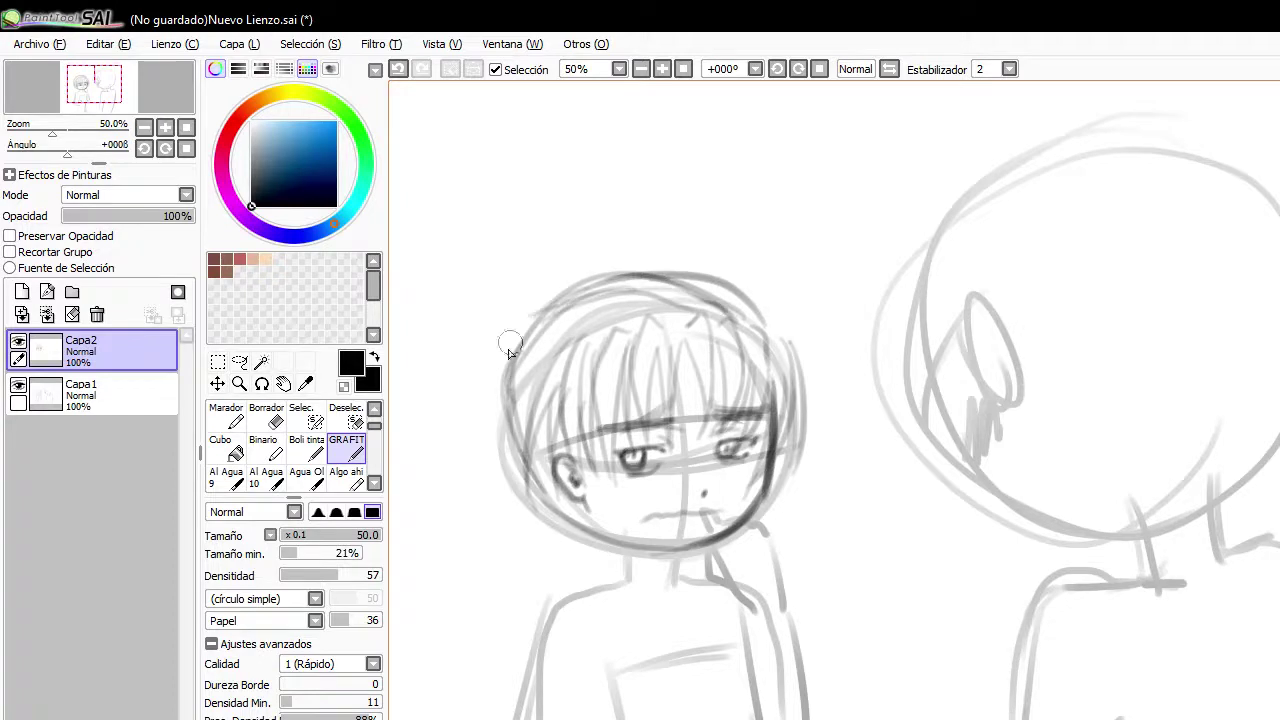
{"action": "mouse_move", "coordinate": [617, 264]}
{"action": "left_mouse_down"}
{"action": "mouse_move", "coordinate": [567, 270]}
{"action": "mouse_move", "coordinate": [538, 256]}
{"action": "mouse_move", "coordinate": [501, 309]}
{"action": "mouse_move", "coordinate": [503, 374]}
{"action": "mouse_move", "coordinate": [533, 268]}
{"action": "mouse_move", "coordinate": [602, 290]}
{"action": "mouse_move", "coordinate": [666, 234]}
{"action": "left_mouse_up"}
{"action": "mouse_move", "coordinate": [612, 286]}
{"action": "left_mouse_down"}
{"action": "mouse_move", "coordinate": [651, 257]}
{"action": "mouse_move", "coordinate": [683, 298]}
{"action": "mouse_move", "coordinate": [670, 258]}
{"action": "left_mouse_up"}
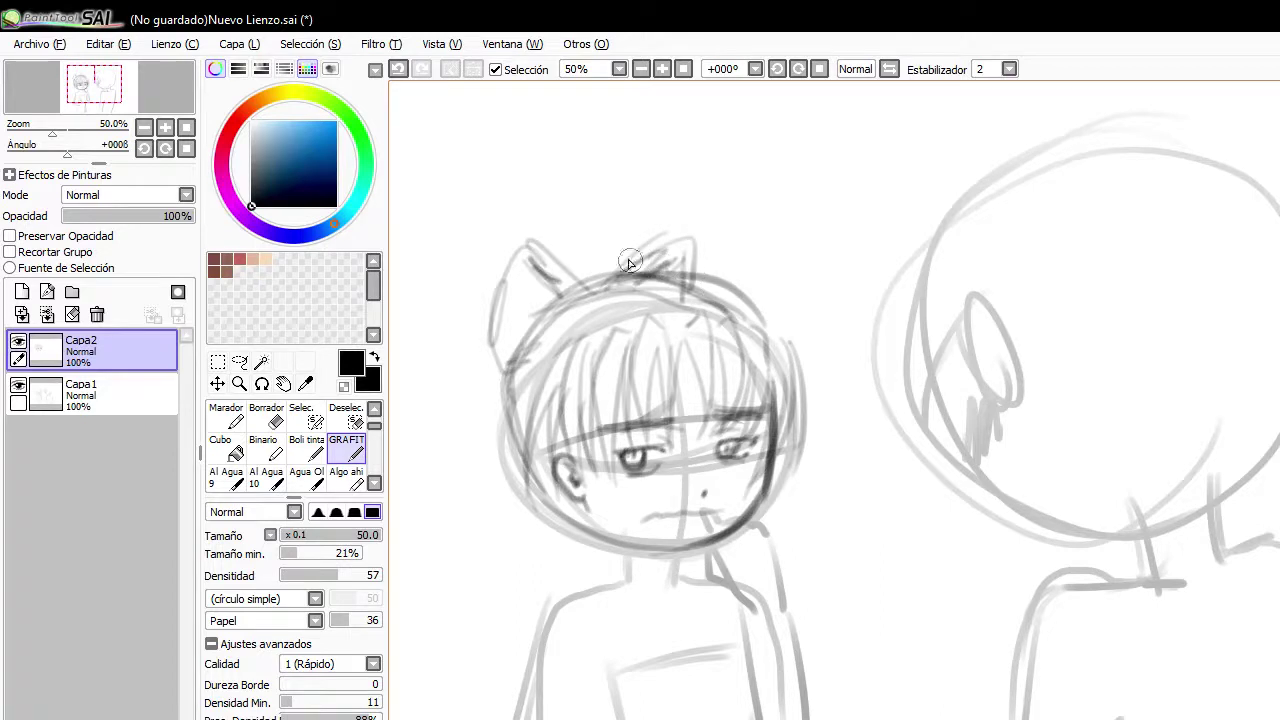
Draw a long lock hanging behind the smaller head's ear and tapering to a point near the shoulder
{"action": "left_click_drag", "start_coordinate": [503, 372], "coordinate": [505, 637]}
{"action": "left_click_drag", "start_coordinate": [507, 405], "coordinate": [537, 600]}
{"action": "left_click_drag", "start_coordinate": [545, 599], "coordinate": [507, 639]}
{"action": "left_click_drag", "start_coordinate": [518, 556], "coordinate": [500, 634]}
{"action": "key", "text": "ctrl+z"}
{"action": "left_click_drag", "start_coordinate": [625, 245], "coordinate": [445, 355]}
{"action": "left_click_drag", "start_coordinate": [462, 248], "coordinate": [424, 526]}
{"action": "left_click_drag", "start_coordinate": [441, 360], "coordinate": [458, 520]}
{"action": "left_click_drag", "start_coordinate": [442, 431], "coordinate": [461, 525]}
{"action": "key", "text": "ctrl+z"}
{"action": "key", "text": "ctrl+z"}
{"action": "left_click_drag", "start_coordinate": [455, 270], "coordinate": [410, 370]}
{"action": "left_click_drag", "start_coordinate": [443, 294], "coordinate": [414, 466]}
{"action": "left_click_drag", "start_coordinate": [426, 325], "coordinate": [436, 550]}
{"action": "left_click_drag", "start_coordinate": [428, 410], "coordinate": [405, 715]}
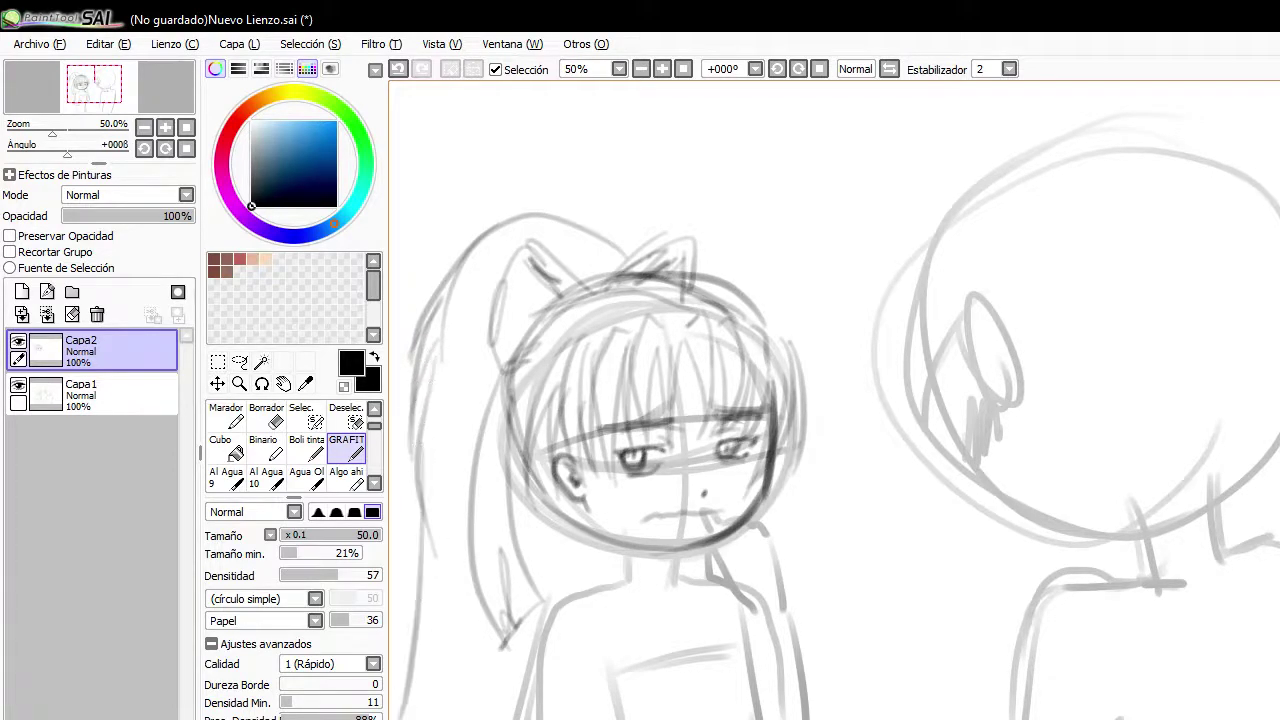
{"action": "key", "text": "ctrl+z"}
{"action": "mouse_move", "coordinate": [432, 434]}
{"action": "left_mouse_down"}
{"action": "mouse_move", "coordinate": [422, 508]}
{"action": "mouse_move", "coordinate": [456, 718]}
{"action": "left_mouse_up"}
{"action": "left_click_drag", "start_coordinate": [439, 526], "coordinate": [460, 718]}
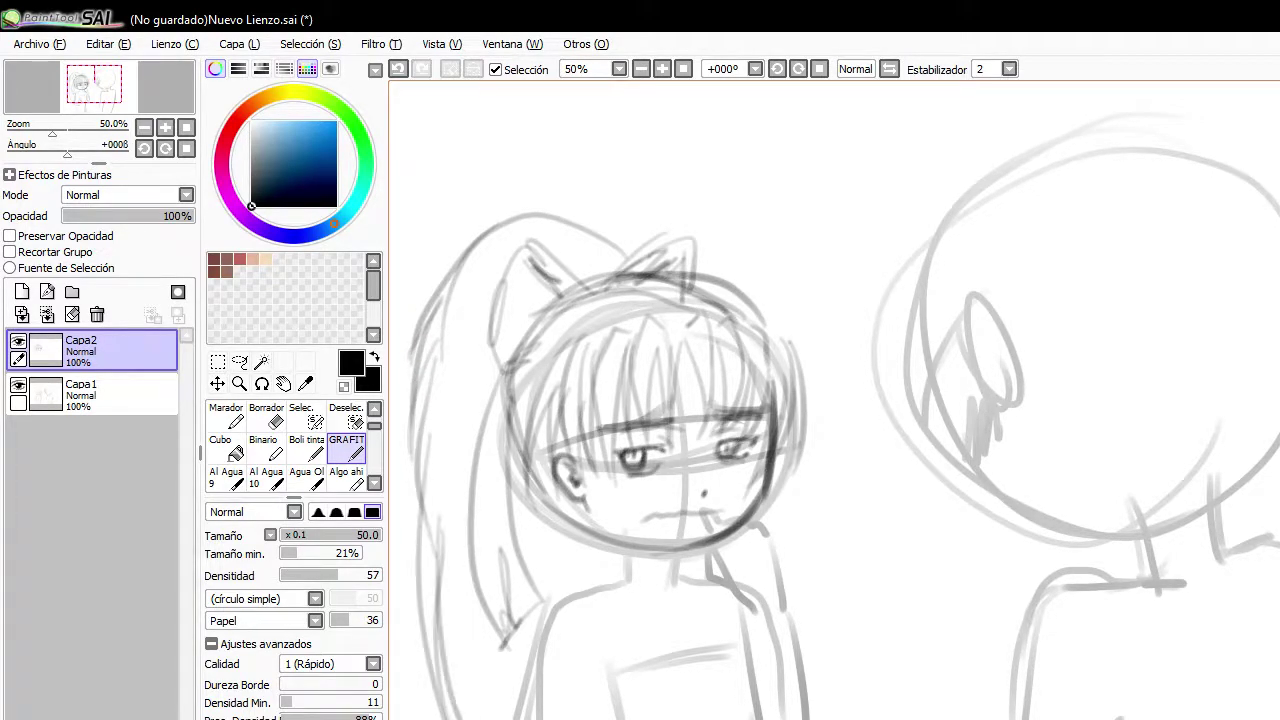
{"action": "left_click_drag", "start_coordinate": [472, 296], "coordinate": [432, 715]}
{"action": "left_click_drag", "start_coordinate": [459, 470], "coordinate": [462, 603]}
{"action": "left_click_drag", "start_coordinate": [466, 511], "coordinate": [462, 688]}
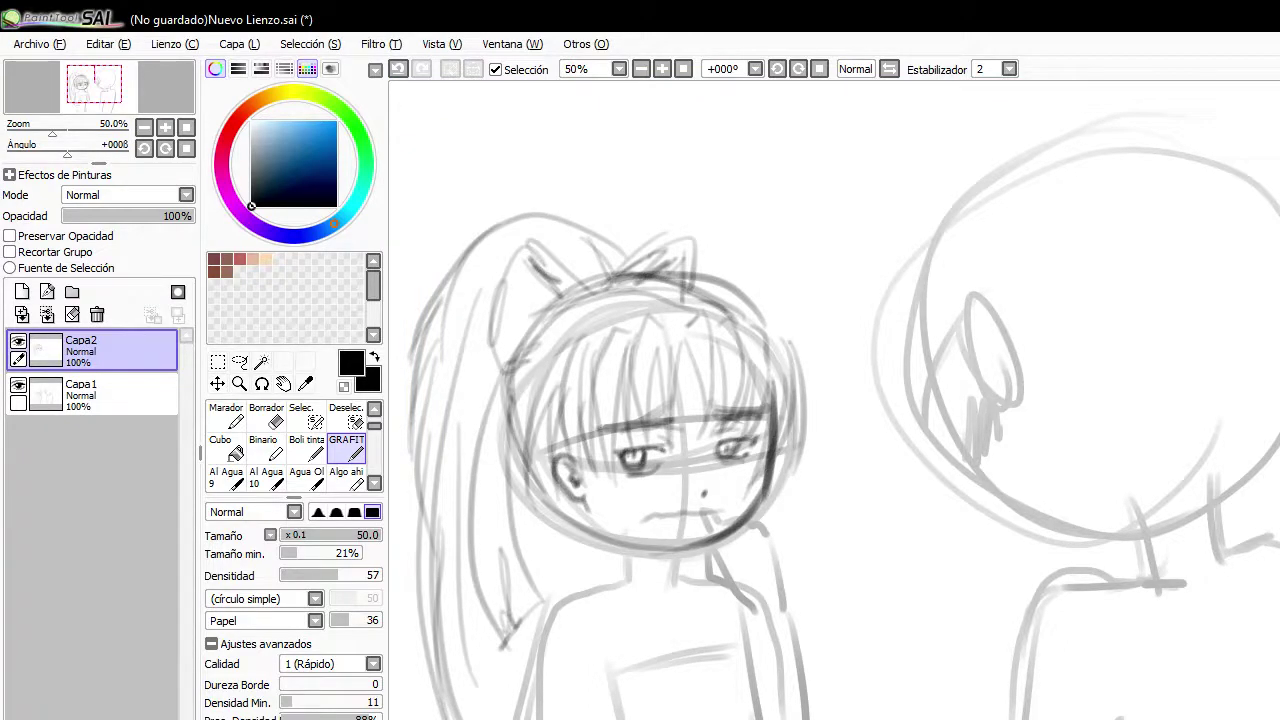
{"action": "key", "text": "ctrl+z"}
{"action": "key", "text": "ctrl+z"}
{"action": "key", "text": "ctrl+z"}
{"action": "key", "text": "ctrl+z"}
{"action": "key", "text": "ctrl+z"}
{"action": "key", "text": "ctrl+z"}
{"action": "key", "text": "ctrl+z"}
{"action": "key", "text": "ctrl+z"}
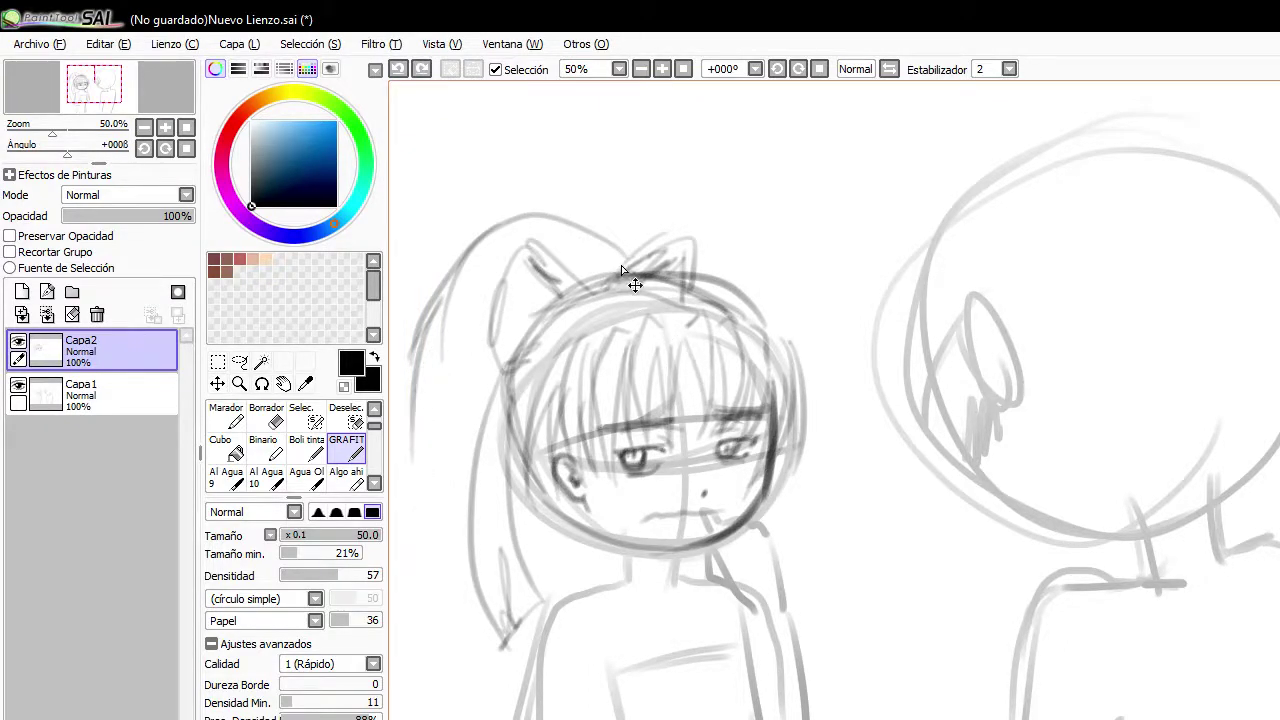
{"action": "key", "text": "ctrl+z"}
{"action": "key", "text": "ctrl+z"}
{"action": "key", "text": "ctrl+z"}
Draw a small arc between the pointed shapes and long hair strands flowing down behind the smaller figure
{"action": "left_click_drag", "start_coordinate": [640, 250], "coordinate": [532, 270]}
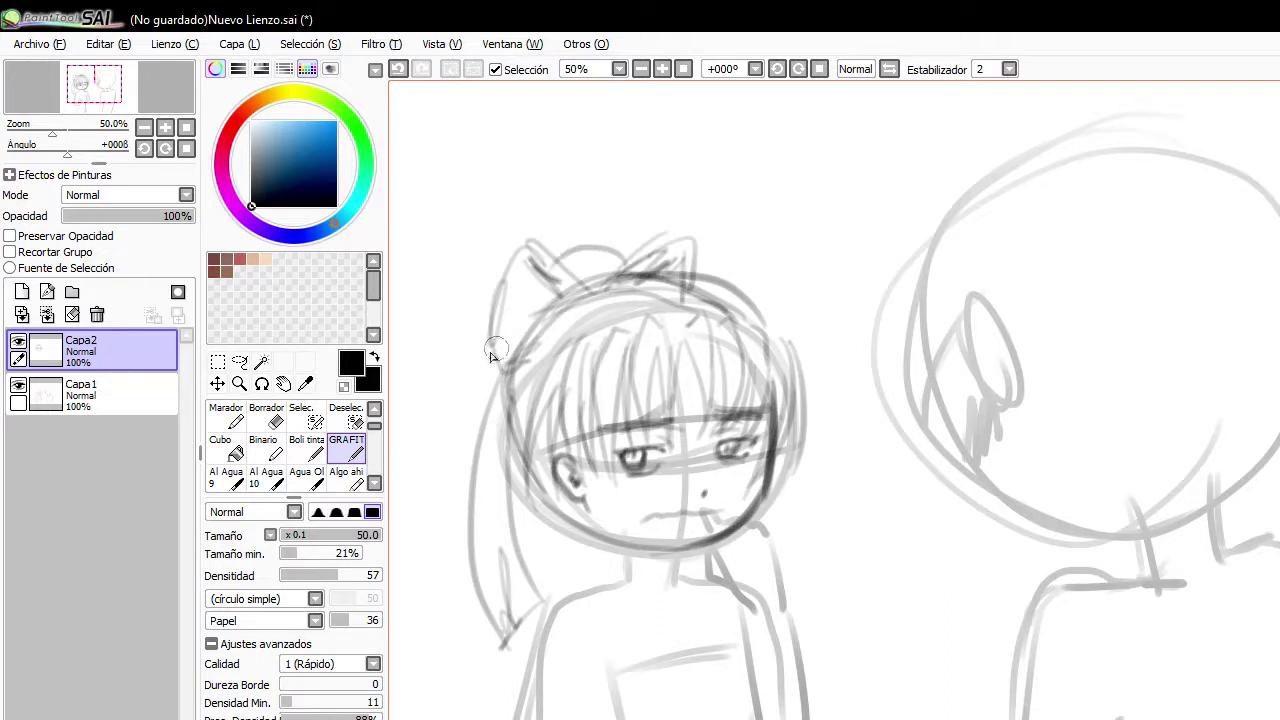
{"action": "mouse_move", "coordinate": [468, 525]}
{"action": "left_mouse_down"}
{"action": "mouse_move", "coordinate": [442, 664]}
{"action": "mouse_move", "coordinate": [460, 612]}
{"action": "mouse_move", "coordinate": [472, 620]}
{"action": "mouse_move", "coordinate": [438, 636]}
{"action": "left_mouse_up"}
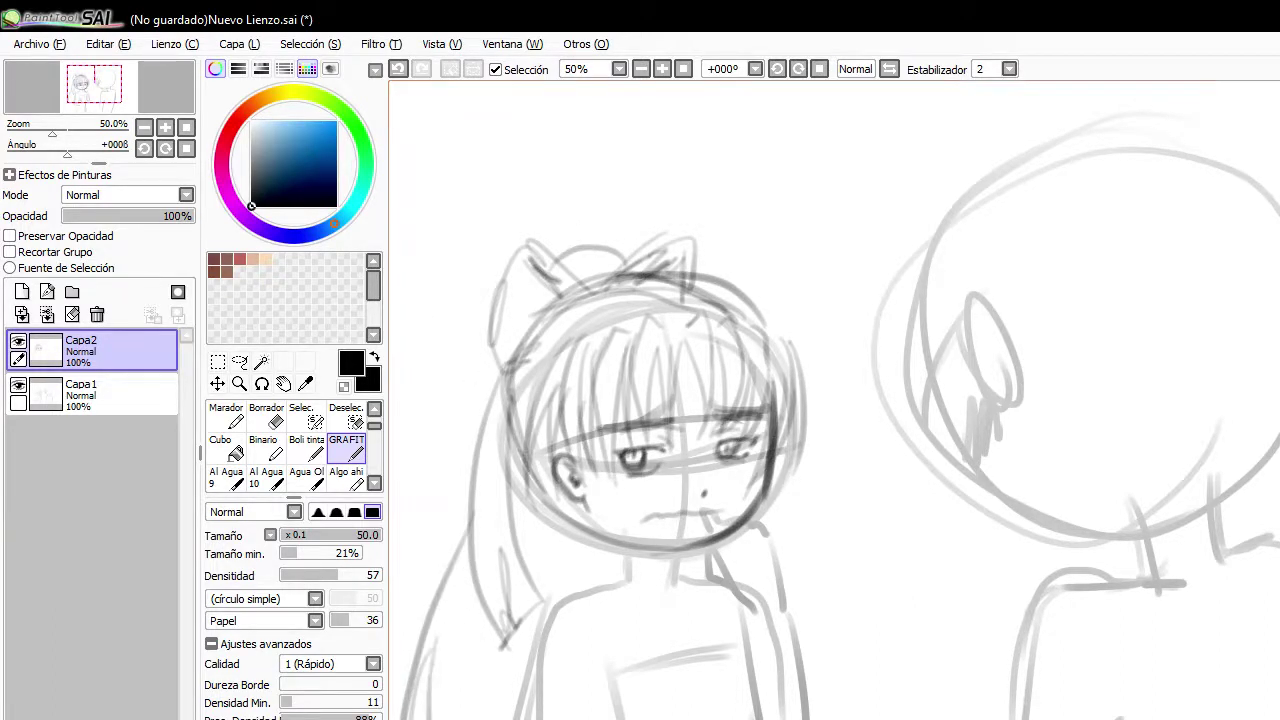
{"action": "mouse_move", "coordinate": [486, 580]}
{"action": "left_mouse_down"}
{"action": "mouse_move", "coordinate": [457, 663]}
{"action": "mouse_move", "coordinate": [465, 690]}
{"action": "left_mouse_up"}
{"action": "mouse_move", "coordinate": [497, 364]}
{"action": "left_mouse_down"}
{"action": "mouse_move", "coordinate": [470, 414]}
{"action": "mouse_move", "coordinate": [481, 444]}
{"action": "left_mouse_up"}
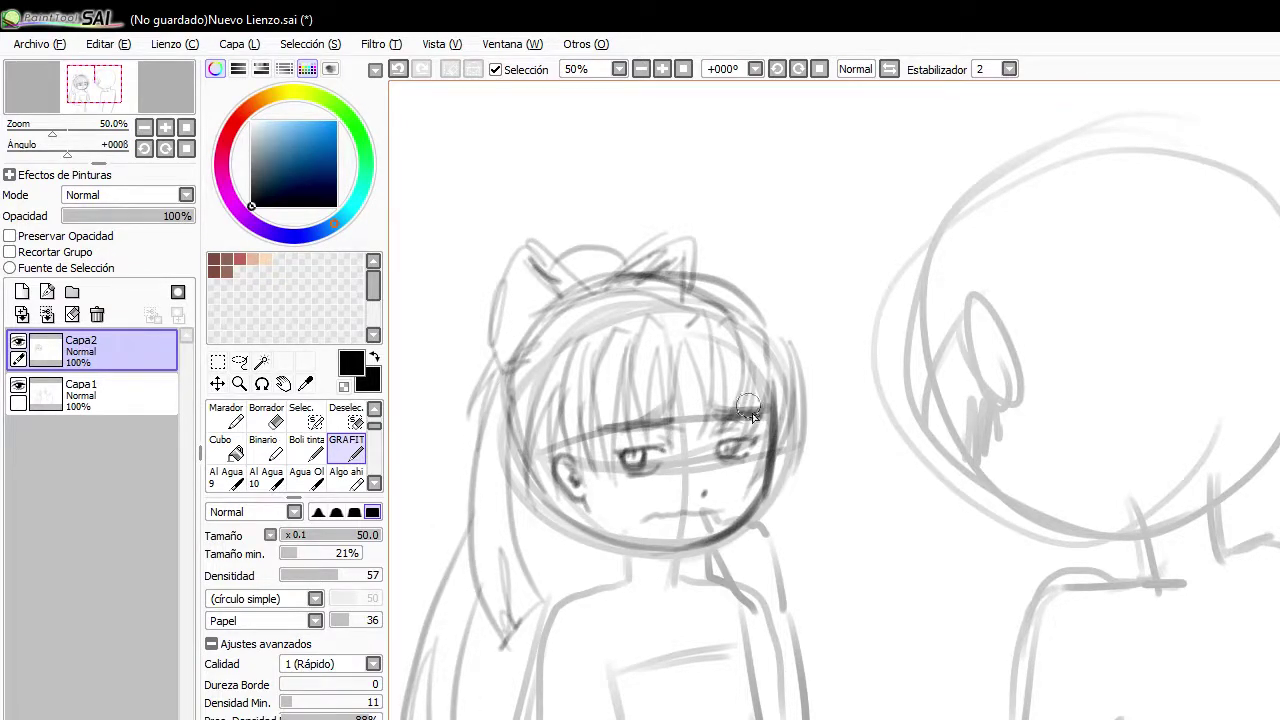
Trace the jaw below the ear and both sides of the smaller figure's neck in black
{"action": "left_click_drag", "start_coordinate": [583, 497], "coordinate": [600, 527]}
{"action": "mouse_move", "coordinate": [556, 488]}
{"action": "left_mouse_down"}
{"action": "mouse_move", "coordinate": [653, 603]}
{"action": "mouse_move", "coordinate": [614, 539]}
{"action": "mouse_move", "coordinate": [611, 578]}
{"action": "left_mouse_up"}
{"action": "left_click_drag", "start_coordinate": [669, 545], "coordinate": [666, 589]}
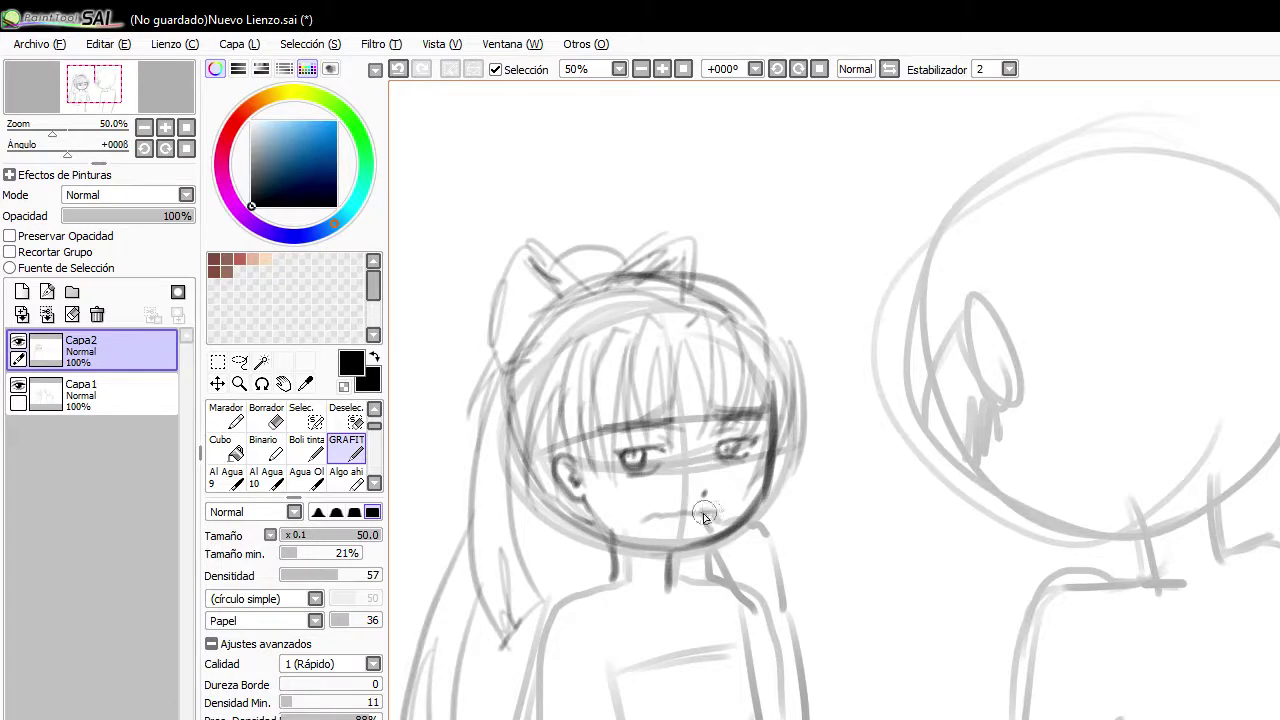
Draw a fingertip at the smaller figure's mouth and hatch blush lines on both cheeks, undoing the last strokes
{"action": "mouse_move", "coordinate": [694, 511]}
{"action": "left_mouse_down"}
{"action": "mouse_move", "coordinate": [673, 528]}
{"action": "mouse_move", "coordinate": [707, 517]}
{"action": "left_mouse_up"}
{"action": "mouse_move", "coordinate": [632, 500]}
{"action": "left_mouse_down"}
{"action": "mouse_move", "coordinate": [609, 486]}
{"action": "mouse_move", "coordinate": [626, 503]}
{"action": "mouse_move", "coordinate": [665, 506]}
{"action": "mouse_move", "coordinate": [715, 478]}
{"action": "mouse_move", "coordinate": [735, 490]}
{"action": "left_mouse_up"}
{"action": "left_click_drag", "start_coordinate": [736, 578], "coordinate": [723, 548]}
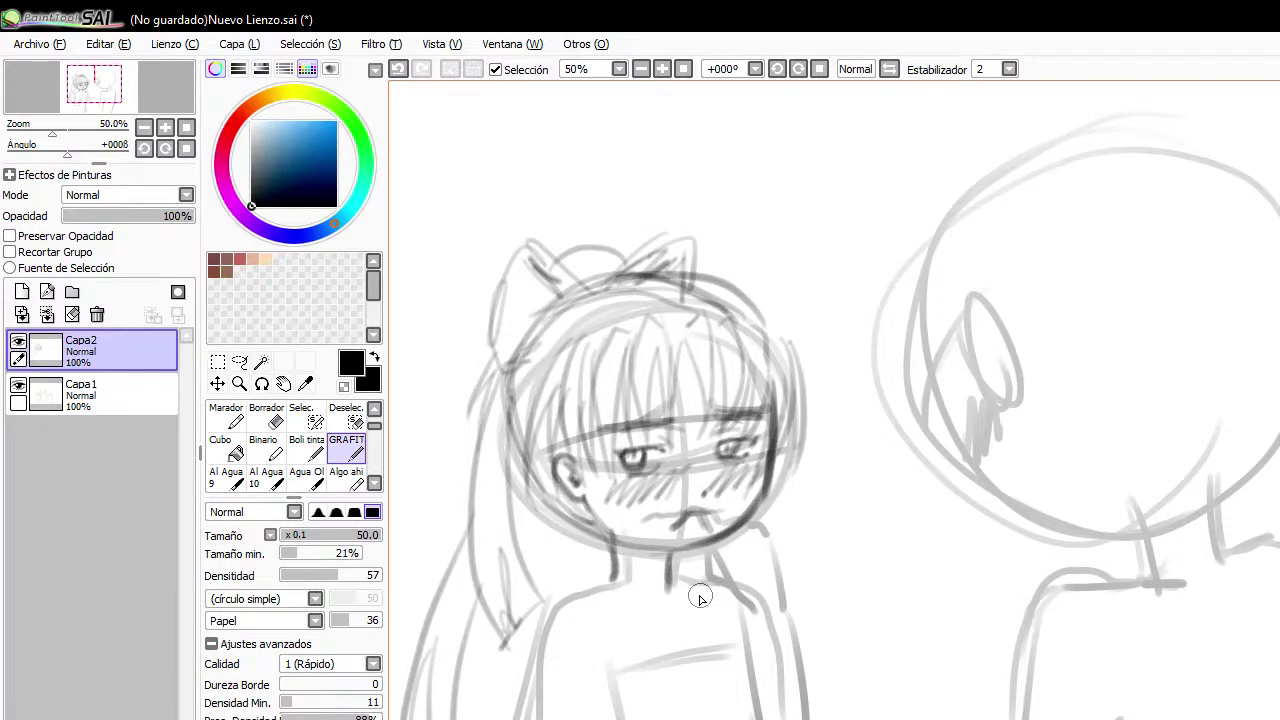
{"action": "mouse_move", "coordinate": [691, 519]}
{"action": "left_mouse_down"}
{"action": "mouse_move", "coordinate": [693, 551]}
{"action": "mouse_move", "coordinate": [699, 517]}
{"action": "mouse_move", "coordinate": [749, 580]}
{"action": "left_mouse_up"}
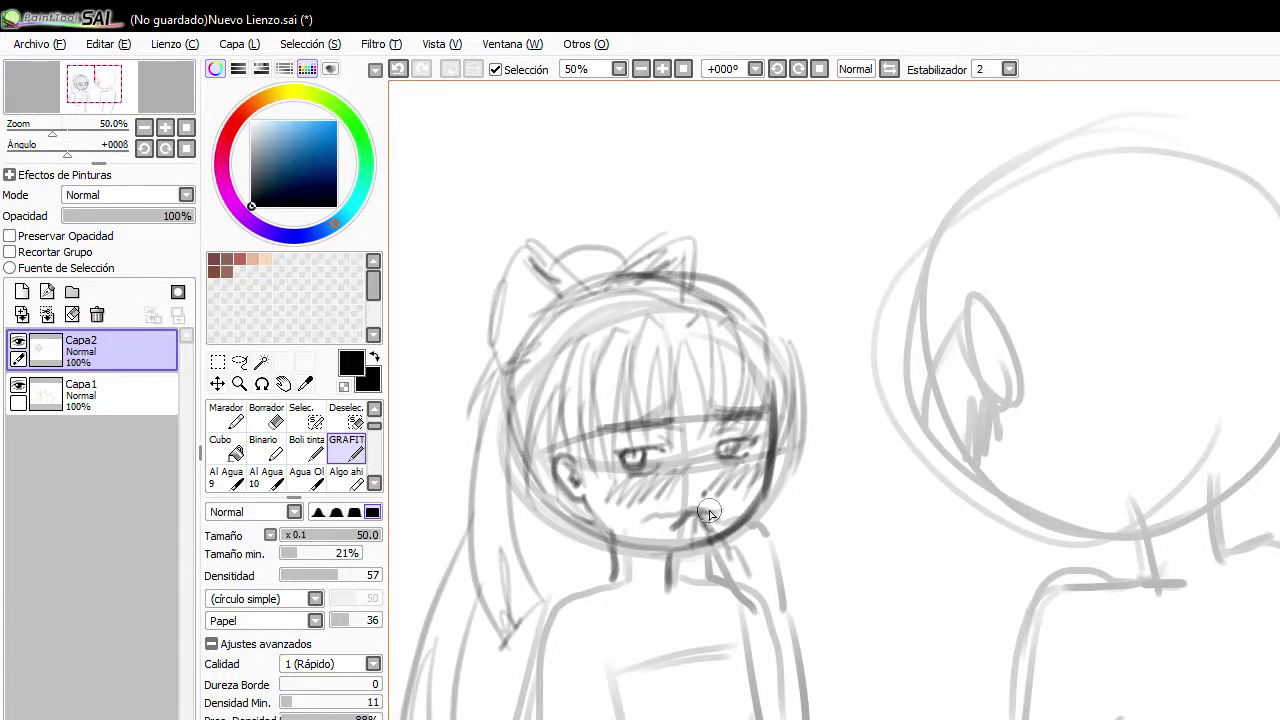
{"action": "key", "text": "ctrl+z"}
{"action": "key", "text": "ctrl+z"}
Draw the hand raised to the mouth and the smaller figure's bent arm below it, redoing the misplaced strokes
{"action": "left_click_drag", "start_coordinate": [704, 516], "coordinate": [679, 530]}
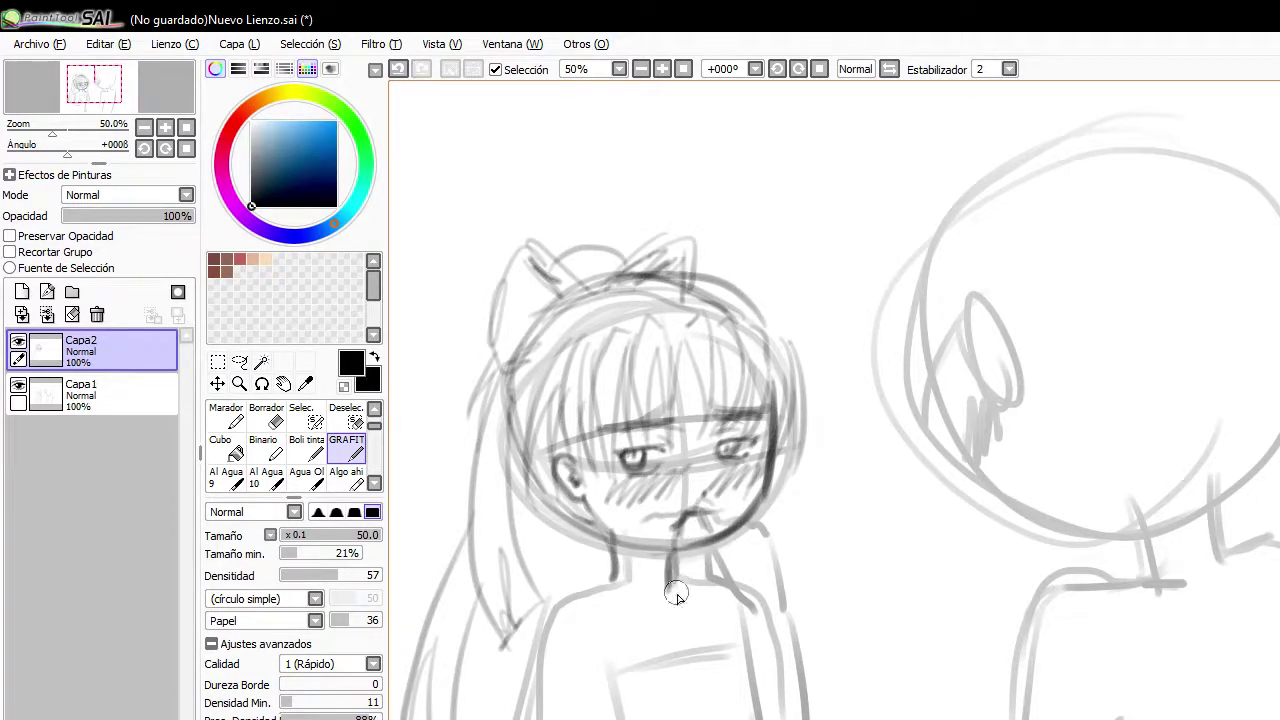
{"action": "key", "text": "ctrl+z"}
{"action": "mouse_move", "coordinate": [677, 531]}
{"action": "left_mouse_down"}
{"action": "mouse_move", "coordinate": [673, 563]}
{"action": "mouse_move", "coordinate": [685, 567]}
{"action": "mouse_move", "coordinate": [687, 548]}
{"action": "mouse_move", "coordinate": [725, 607]}
{"action": "mouse_move", "coordinate": [718, 599]}
{"action": "mouse_move", "coordinate": [748, 606]}
{"action": "mouse_move", "coordinate": [738, 567]}
{"action": "mouse_move", "coordinate": [789, 706]}
{"action": "left_mouse_up"}
{"action": "key", "text": "ctrl+z"}
{"action": "left_click_drag", "start_coordinate": [748, 576], "coordinate": [791, 718]}
{"action": "key", "text": "ctrl+z"}
{"action": "left_click_drag", "start_coordinate": [744, 578], "coordinate": [785, 716]}
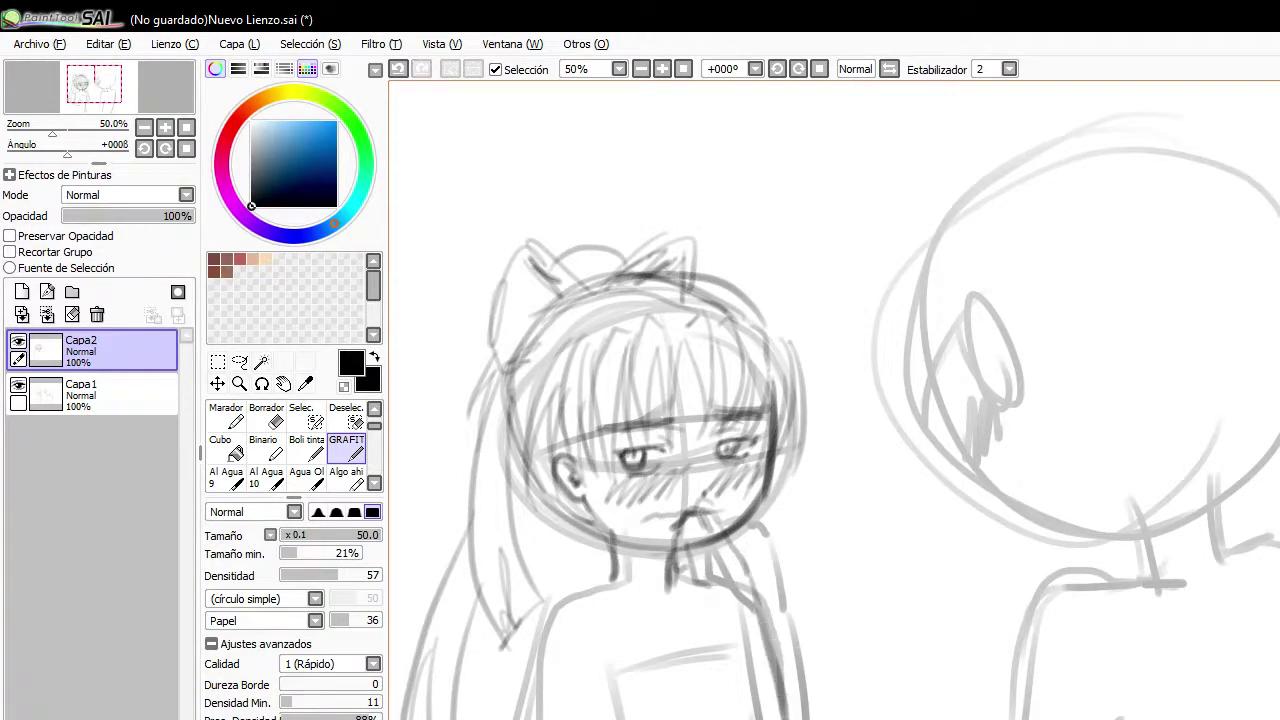
{"action": "left_click_drag", "start_coordinate": [712, 587], "coordinate": [745, 718]}
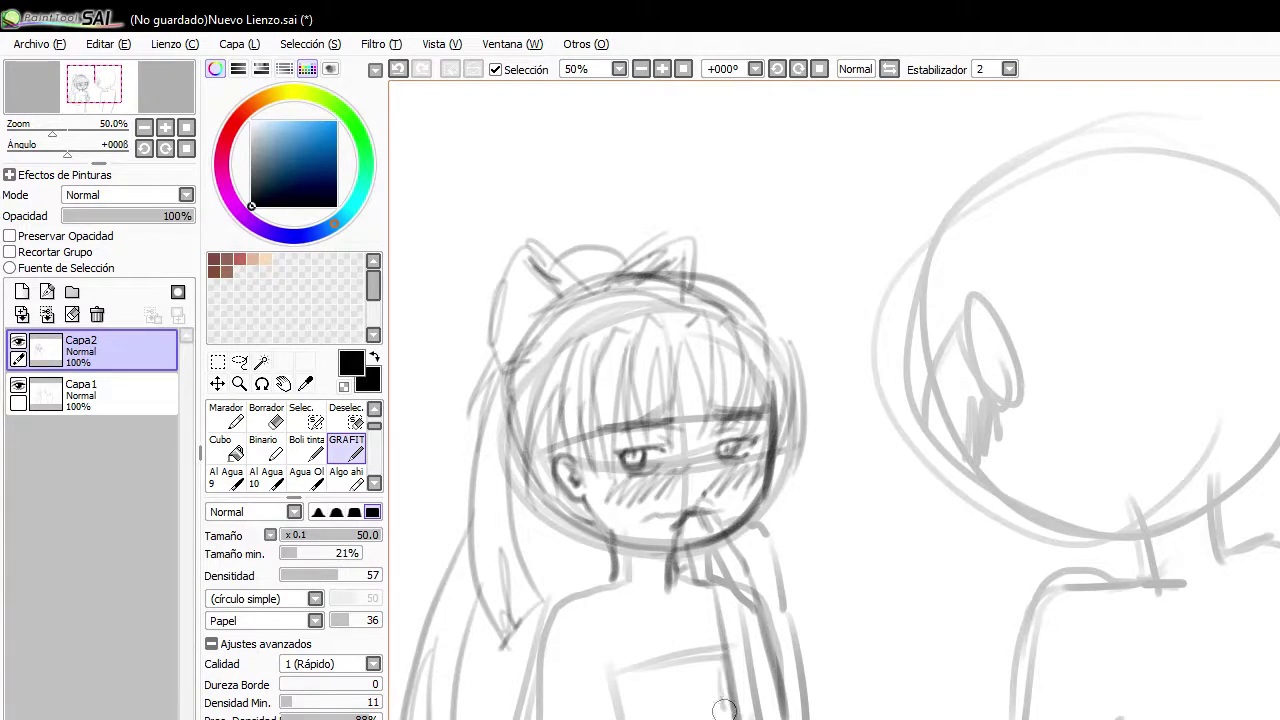
{"action": "key", "text": "ctrl+z"}
{"action": "left_click_drag", "start_coordinate": [730, 466], "coordinate": [708, 492]}
Outline the tilted rectangular book held against the smaller figure's chest, undoing the first top edge
{"action": "scroll", "coordinate": [835, 400], "scroll_direction": "down", "scroll_amount": 5}
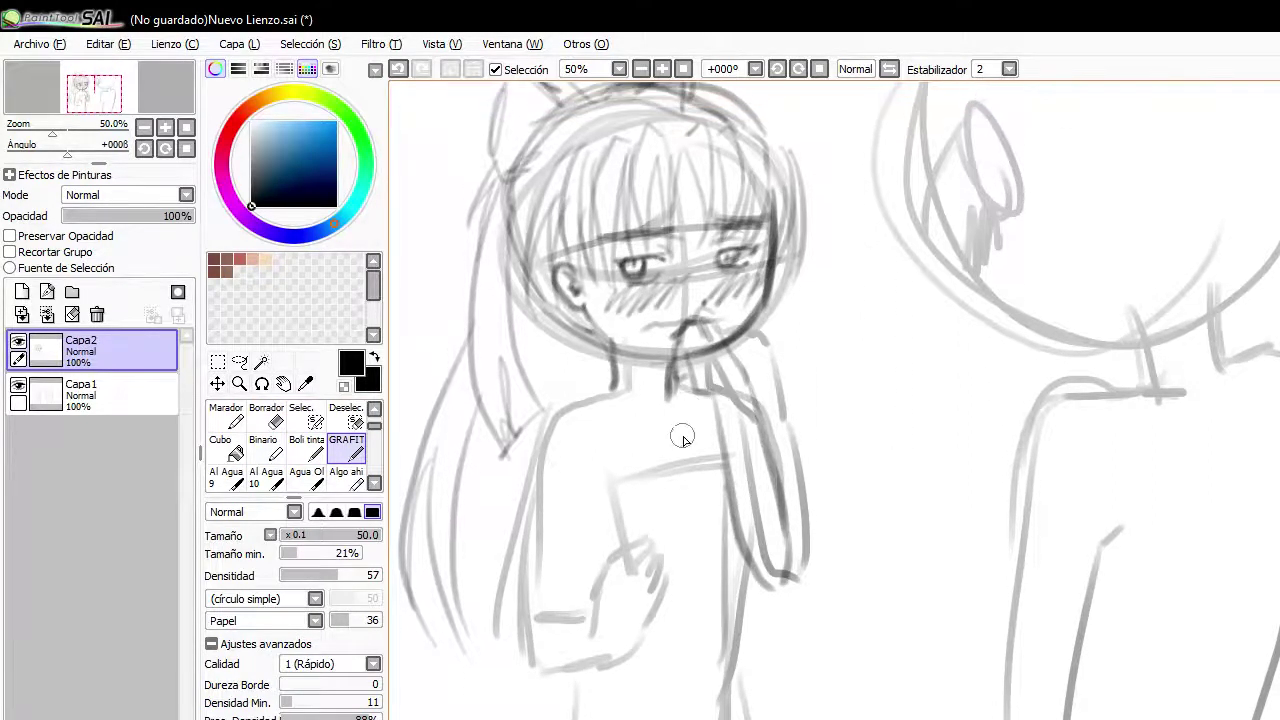
{"action": "left_click_drag", "start_coordinate": [716, 437], "coordinate": [552, 474]}
{"action": "key", "text": "ctrl+z"}
{"action": "mouse_move", "coordinate": [716, 440]}
{"action": "left_mouse_down"}
{"action": "mouse_move", "coordinate": [594, 482]}
{"action": "mouse_move", "coordinate": [577, 560]}
{"action": "mouse_move", "coordinate": [590, 585]}
{"action": "left_mouse_up"}
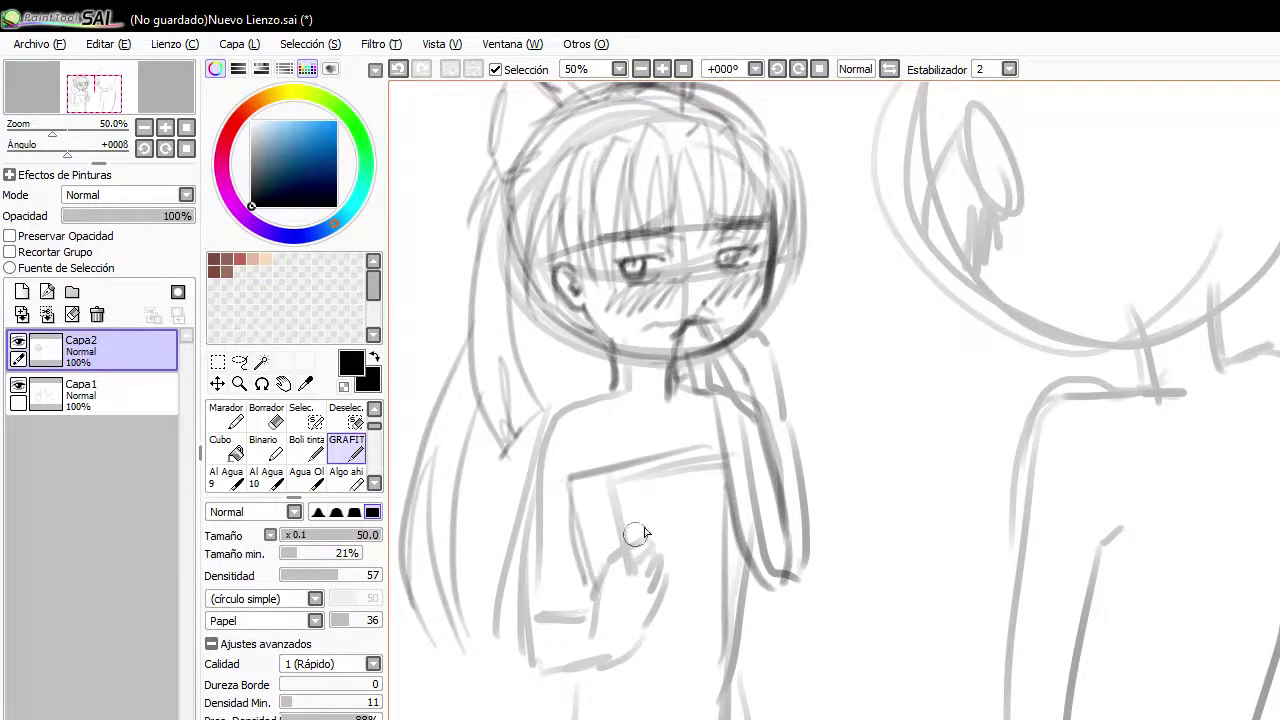
{"action": "mouse_move", "coordinate": [702, 449]}
{"action": "left_mouse_down"}
{"action": "mouse_move", "coordinate": [714, 557]}
{"action": "mouse_move", "coordinate": [657, 577]}
{"action": "left_mouse_up"}
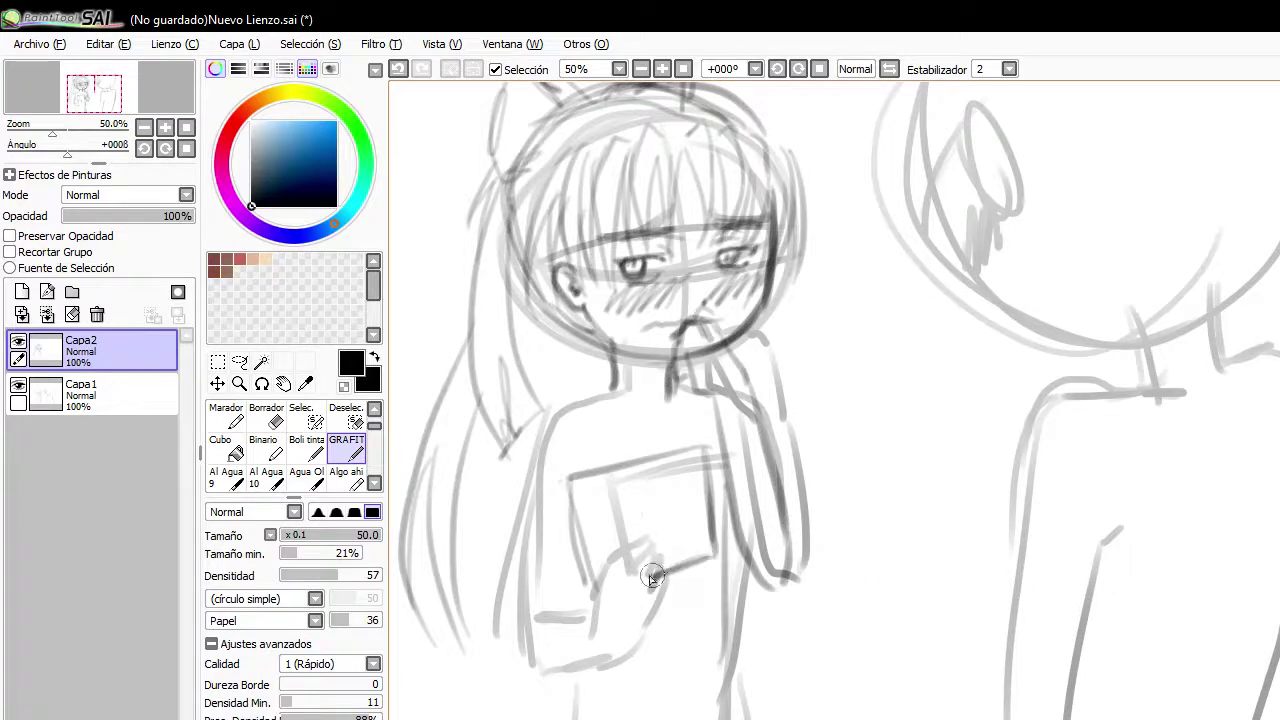
Letter a title on the book's face and thicken the book's far edge
{"action": "mouse_move", "coordinate": [611, 507]}
{"action": "left_mouse_down"}
{"action": "mouse_move", "coordinate": [616, 530]}
{"action": "mouse_move", "coordinate": [630, 484]}
{"action": "mouse_move", "coordinate": [634, 534]}
{"action": "mouse_move", "coordinate": [683, 512]}
{"action": "mouse_move", "coordinate": [695, 531]}
{"action": "left_mouse_up"}
{"action": "mouse_move", "coordinate": [680, 463]}
{"action": "left_mouse_down"}
{"action": "mouse_move", "coordinate": [720, 457]}
{"action": "mouse_move", "coordinate": [718, 553]}
{"action": "left_mouse_up"}
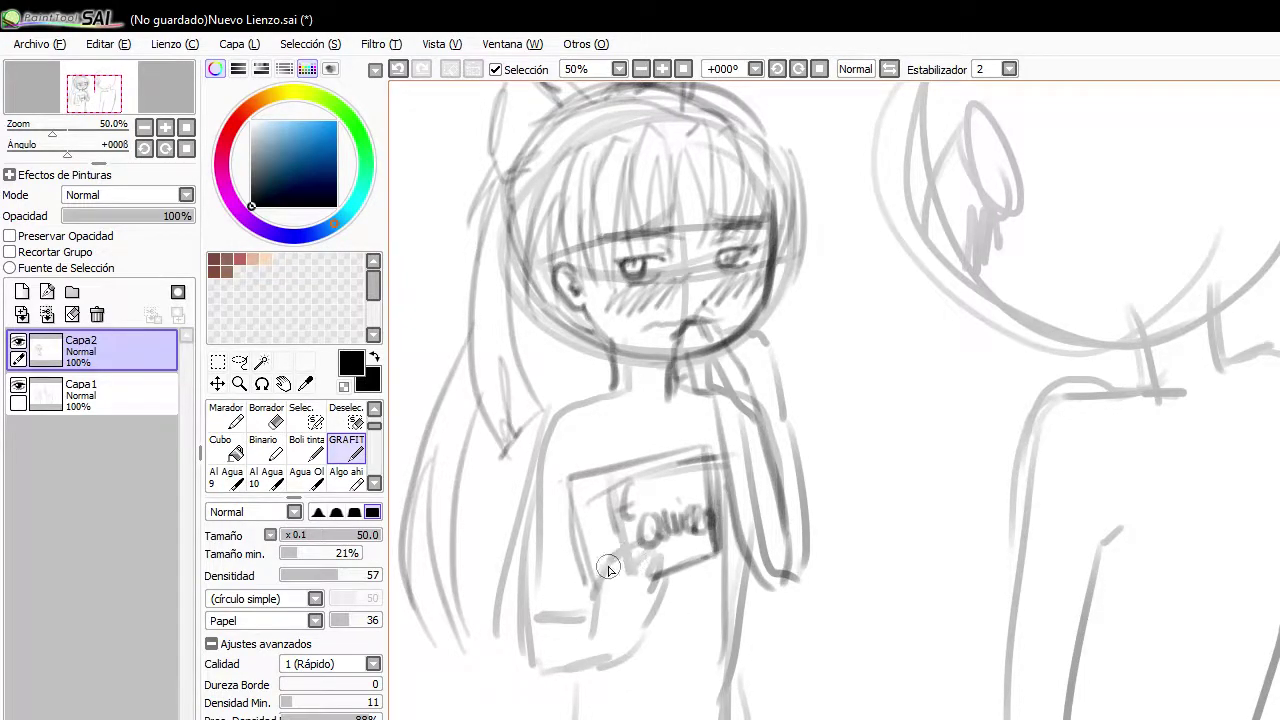
{"action": "key", "text": "ctrl+z"}
Darken the smaller figure's shoulder and book-holding arm and draw the hand gripping the book's lower edge, undoing misplaced strokes
{"action": "mouse_move", "coordinate": [565, 404]}
{"action": "left_mouse_down"}
{"action": "mouse_move", "coordinate": [612, 391]}
{"action": "mouse_move", "coordinate": [629, 406]}
{"action": "mouse_move", "coordinate": [574, 417]}
{"action": "mouse_move", "coordinate": [594, 391]}
{"action": "mouse_move", "coordinate": [528, 491]}
{"action": "left_mouse_up"}
{"action": "key", "text": "ctrl+z"}
{"action": "key", "text": "ctrl+z"}
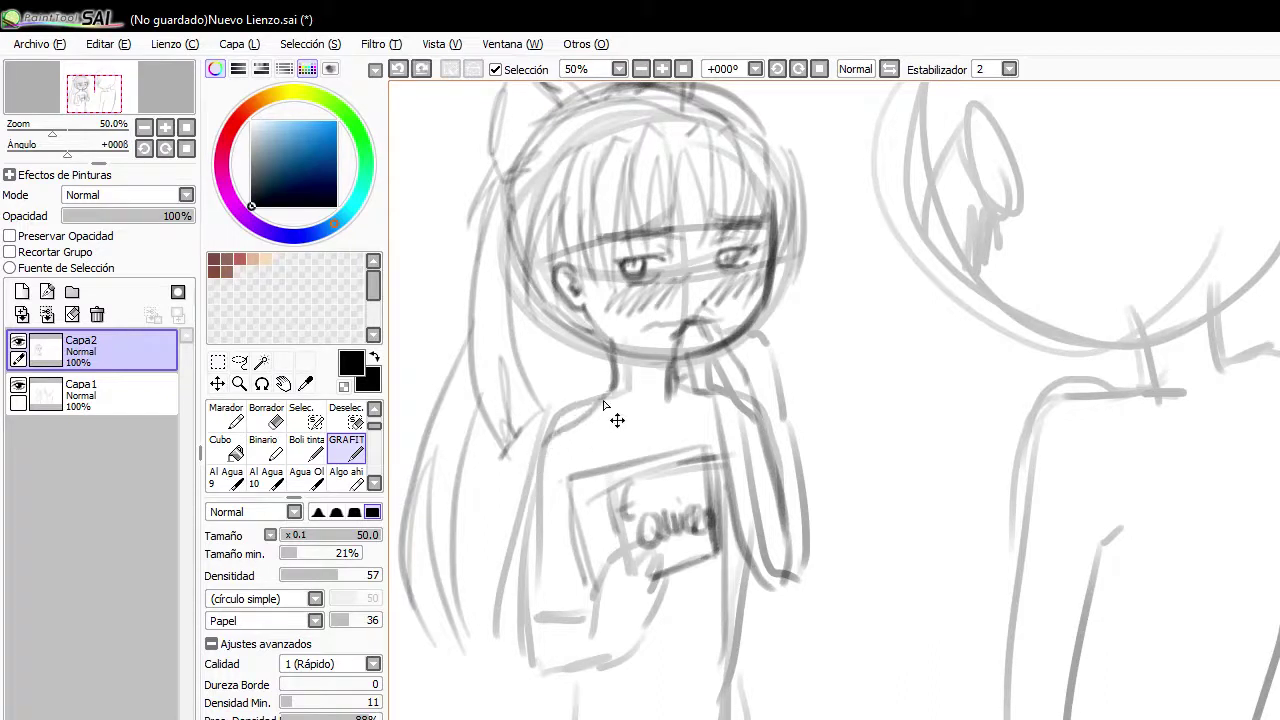
{"action": "mouse_move", "coordinate": [610, 393]}
{"action": "left_mouse_down"}
{"action": "mouse_move", "coordinate": [552, 420]}
{"action": "mouse_move", "coordinate": [491, 607]}
{"action": "left_mouse_up"}
{"action": "mouse_move", "coordinate": [546, 434]}
{"action": "left_mouse_down"}
{"action": "mouse_move", "coordinate": [492, 615]}
{"action": "mouse_move", "coordinate": [532, 657]}
{"action": "mouse_move", "coordinate": [569, 654]}
{"action": "mouse_move", "coordinate": [580, 617]}
{"action": "mouse_move", "coordinate": [535, 612]}
{"action": "mouse_move", "coordinate": [592, 604]}
{"action": "mouse_move", "coordinate": [519, 610]}
{"action": "mouse_move", "coordinate": [588, 601]}
{"action": "mouse_move", "coordinate": [599, 567]}
{"action": "left_mouse_up"}
{"action": "key", "text": "ctrl+z"}
{"action": "key", "text": "ctrl+z"}
{"action": "key", "text": "ctrl+z"}
{"action": "key", "text": "ctrl+z"}
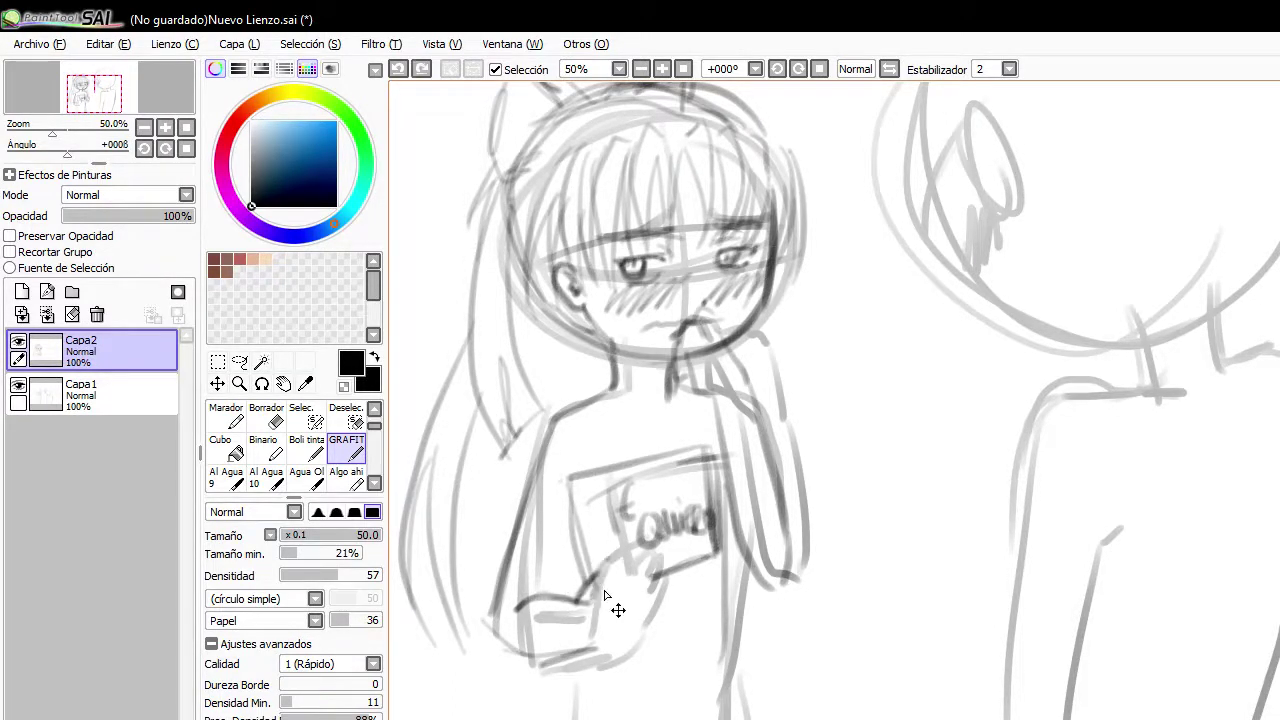
{"action": "mouse_move", "coordinate": [606, 617]}
{"action": "left_mouse_down"}
{"action": "mouse_move", "coordinate": [614, 568]}
{"action": "mouse_move", "coordinate": [634, 558]}
{"action": "mouse_move", "coordinate": [630, 582]}
{"action": "mouse_move", "coordinate": [645, 560]}
{"action": "mouse_move", "coordinate": [666, 560]}
{"action": "mouse_move", "coordinate": [664, 592]}
{"action": "left_mouse_up"}
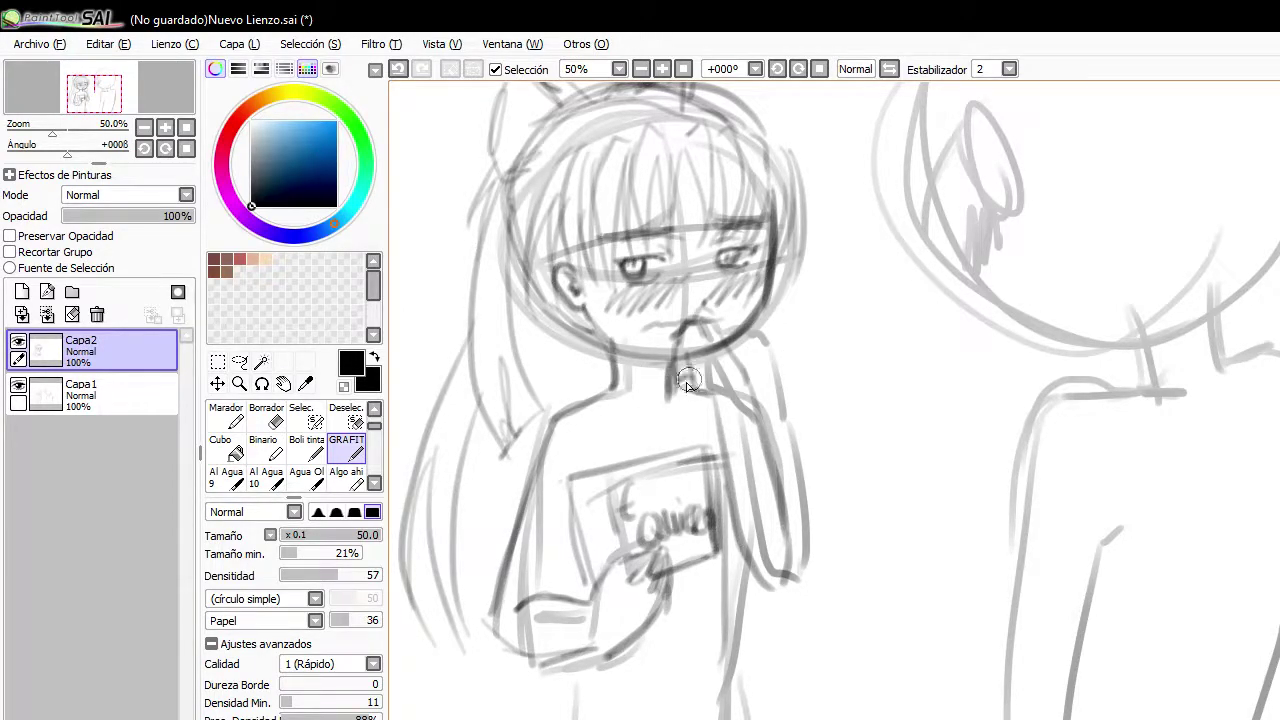
Undo the last strokes and draw the smaller figure's raised arm with a wider, drooping sleeve down to the elbow
{"action": "key", "text": "ctrl+z"}
{"action": "key", "text": "ctrl+z"}
{"action": "mouse_move", "coordinate": [681, 376]}
{"action": "left_mouse_down"}
{"action": "mouse_move", "coordinate": [716, 392]}
{"action": "mouse_move", "coordinate": [807, 496]}
{"action": "left_mouse_up"}
{"action": "mouse_move", "coordinate": [713, 392]}
{"action": "left_mouse_down"}
{"action": "mouse_move", "coordinate": [770, 518]}
{"action": "mouse_move", "coordinate": [809, 560]}
{"action": "left_mouse_up"}
{"action": "mouse_move", "coordinate": [805, 515]}
{"action": "left_mouse_down"}
{"action": "mouse_move", "coordinate": [829, 569]}
{"action": "mouse_move", "coordinate": [790, 592]}
{"action": "mouse_move", "coordinate": [820, 620]}
{"action": "left_mouse_up"}
{"action": "mouse_move", "coordinate": [716, 498]}
{"action": "left_mouse_down"}
{"action": "mouse_move", "coordinate": [772, 580]}
{"action": "mouse_move", "coordinate": [820, 597]}
{"action": "mouse_move", "coordinate": [803, 437]}
{"action": "left_mouse_up"}
{"action": "left_click_drag", "start_coordinate": [774, 389], "coordinate": [826, 555]}
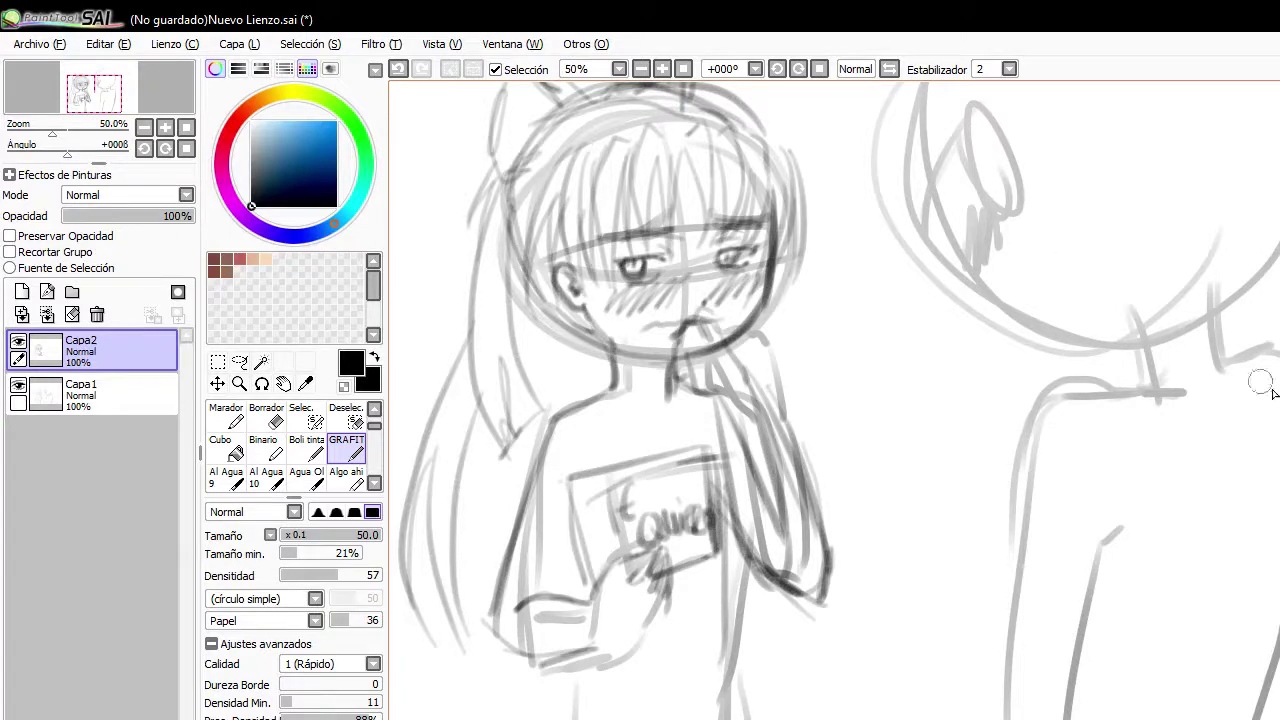
Draw long side hair strands around the larger figure's ear and darken the ear, undoing the misplaced long strand
{"action": "scroll", "coordinate": [826, 400], "scroll_direction": "up", "scroll_amount": 5}
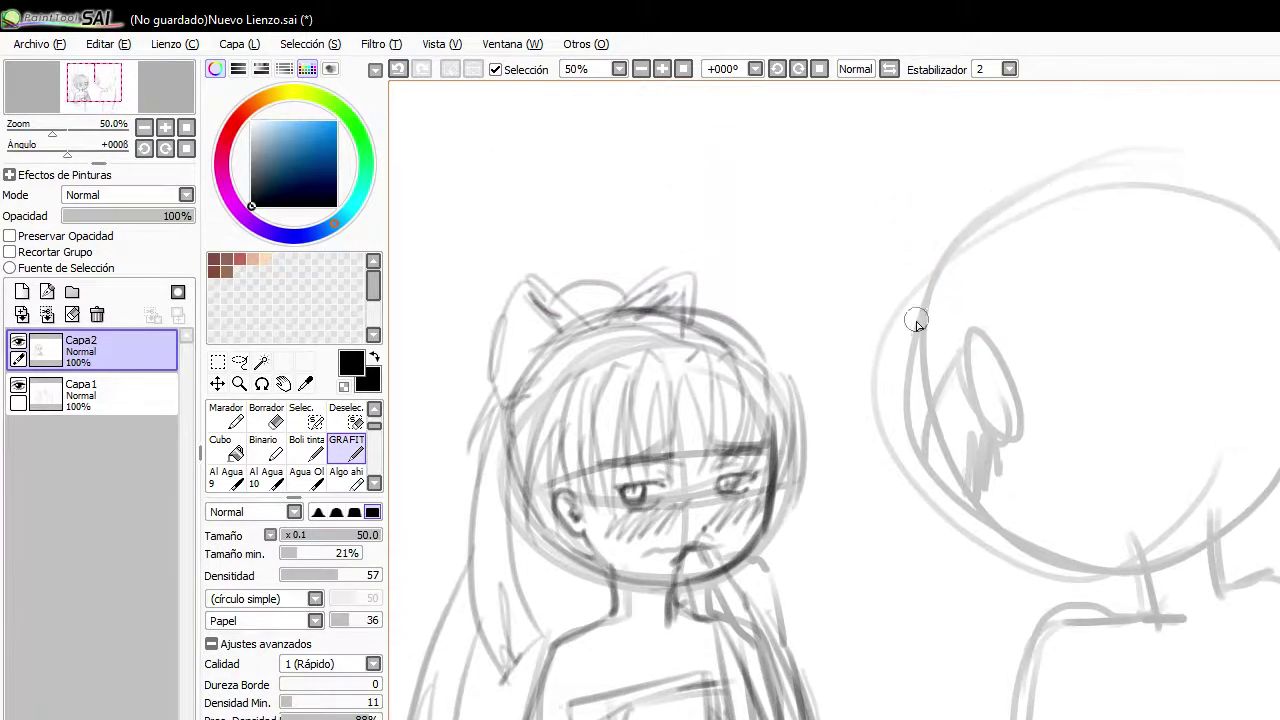
{"action": "mouse_move", "coordinate": [929, 345]}
{"action": "left_mouse_down"}
{"action": "mouse_move", "coordinate": [917, 534]}
{"action": "mouse_move", "coordinate": [942, 612]}
{"action": "mouse_move", "coordinate": [979, 583]}
{"action": "left_mouse_up"}
{"action": "left_click_drag", "start_coordinate": [946, 504], "coordinate": [1004, 636]}
{"action": "left_click_drag", "start_coordinate": [1004, 636], "coordinate": [968, 360]}
{"action": "left_click_drag", "start_coordinate": [971, 266], "coordinate": [989, 612]}
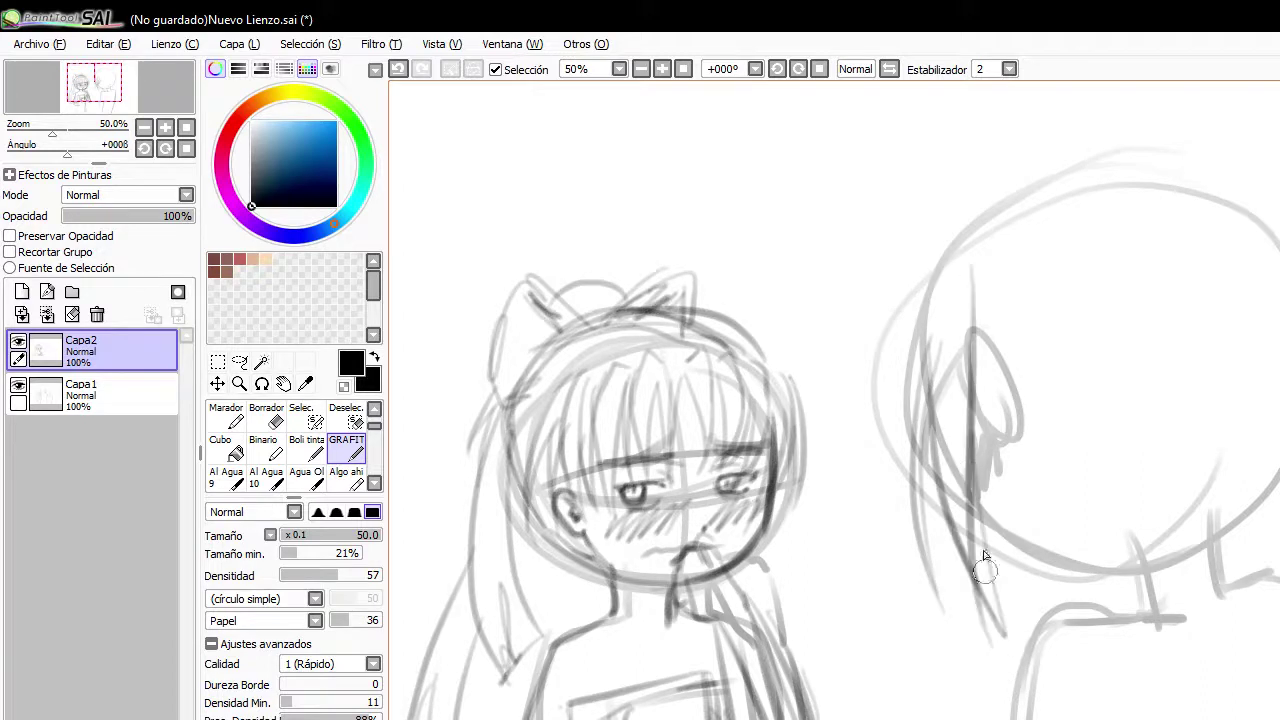
{"action": "left_click_drag", "start_coordinate": [984, 369], "coordinate": [1003, 445]}
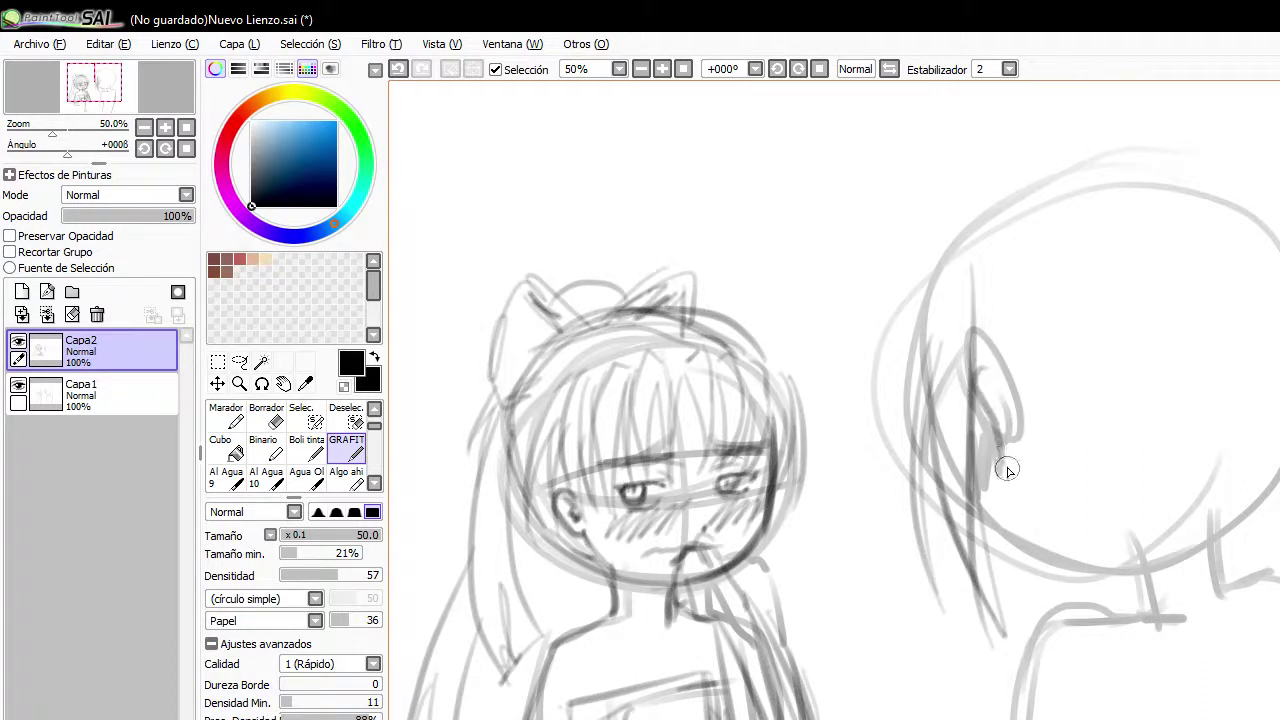
{"action": "mouse_move", "coordinate": [1000, 393]}
{"action": "left_mouse_down"}
{"action": "mouse_move", "coordinate": [1012, 455]}
{"action": "mouse_move", "coordinate": [1025, 448]}
{"action": "mouse_move", "coordinate": [1107, 650]}
{"action": "mouse_move", "coordinate": [1042, 450]}
{"action": "mouse_move", "coordinate": [1185, 692]}
{"action": "left_mouse_up"}
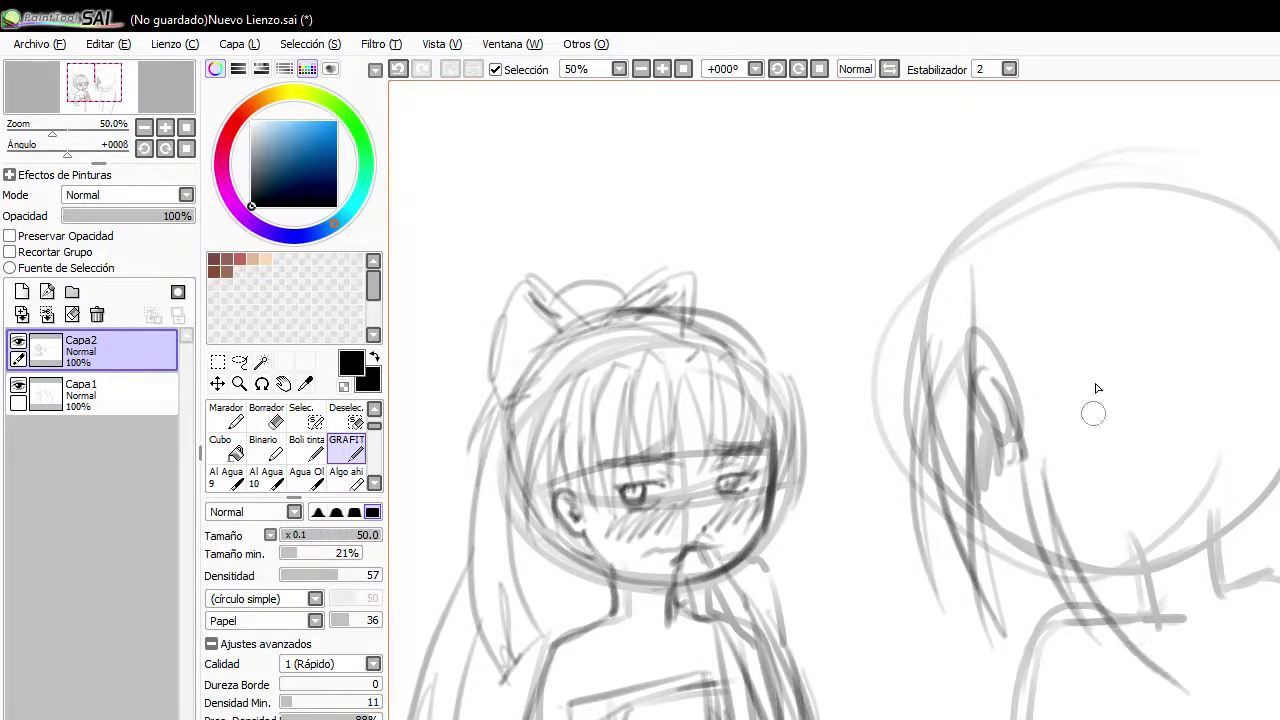
{"action": "key", "text": "ctrl+z"}
Draw jagged, pointed hair ends along the larger figure's nape, falling just above the shoulders
{"action": "mouse_move", "coordinate": [1053, 482]}
{"action": "left_mouse_down"}
{"action": "mouse_move", "coordinate": [1135, 494]}
{"action": "mouse_move", "coordinate": [1145, 598]}
{"action": "left_mouse_up"}
{"action": "left_click_drag", "start_coordinate": [1262, 470], "coordinate": [1258, 600]}
{"action": "left_click_drag", "start_coordinate": [1238, 505], "coordinate": [1215, 622]}
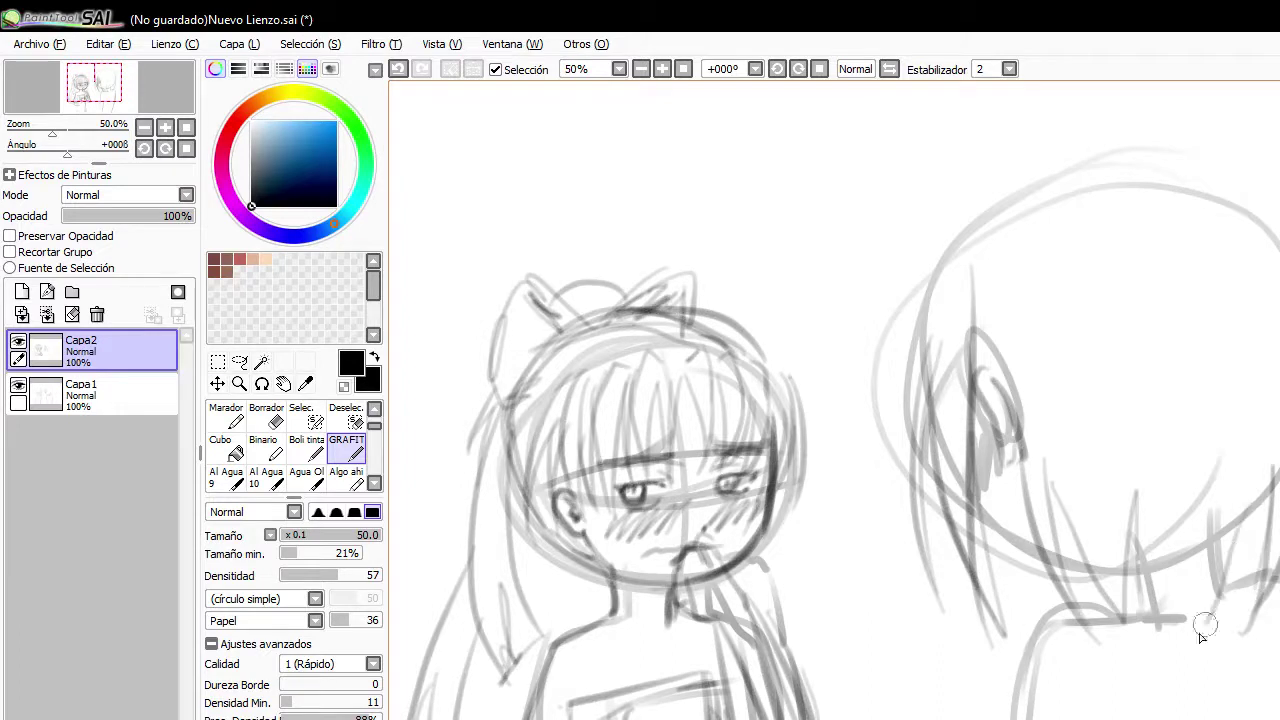
{"action": "left_click_drag", "start_coordinate": [1225, 578], "coordinate": [1188, 645]}
{"action": "left_click_drag", "start_coordinate": [1192, 508], "coordinate": [1170, 626]}
Outline the crown of the larger figure's head with one dark arc, replacing the first attempt
{"action": "left_click_drag", "start_coordinate": [1277, 214], "coordinate": [1078, 181]}
{"action": "key", "text": "ctrl+z"}
{"action": "mouse_move", "coordinate": [1279, 210]}
{"action": "left_mouse_down"}
{"action": "mouse_move", "coordinate": [1230, 177]}
{"action": "mouse_move", "coordinate": [968, 242]}
{"action": "left_mouse_up"}
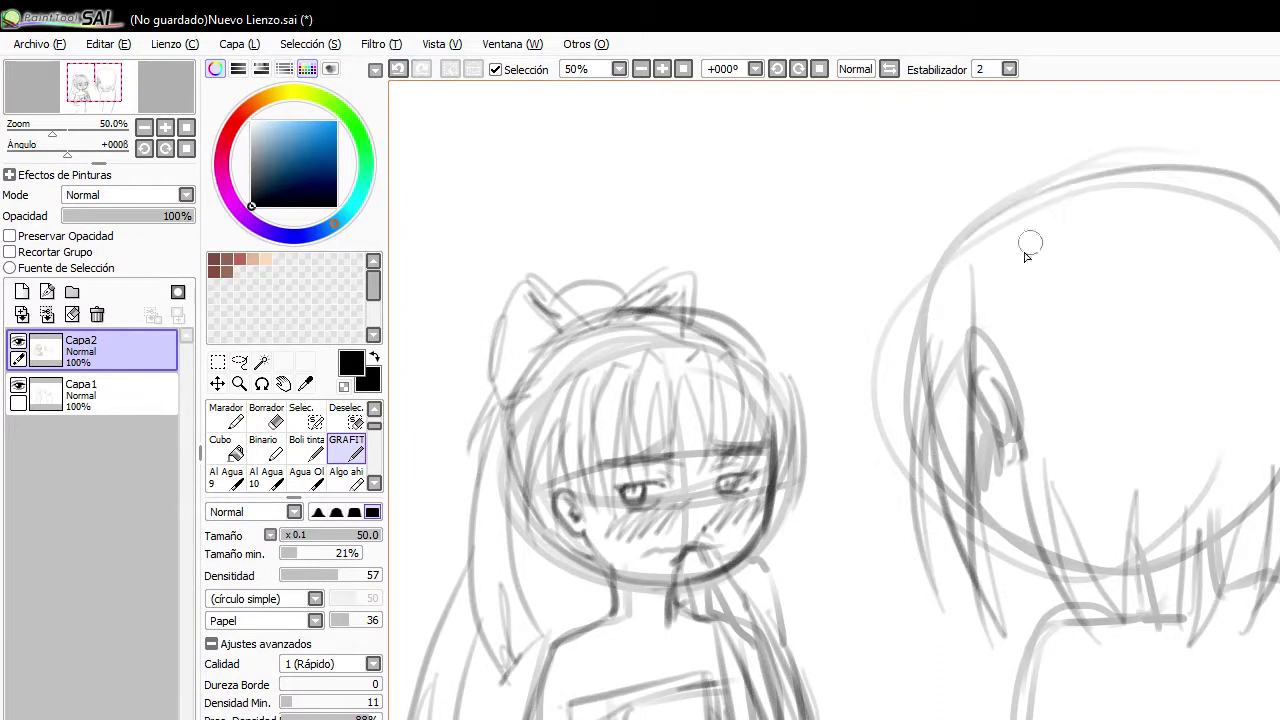
Add a lower hair strand beneath the larger figure's ear and darken the top line of the shoulder
{"action": "scroll", "coordinate": [1242, 424], "scroll_direction": "down", "scroll_amount": 4}
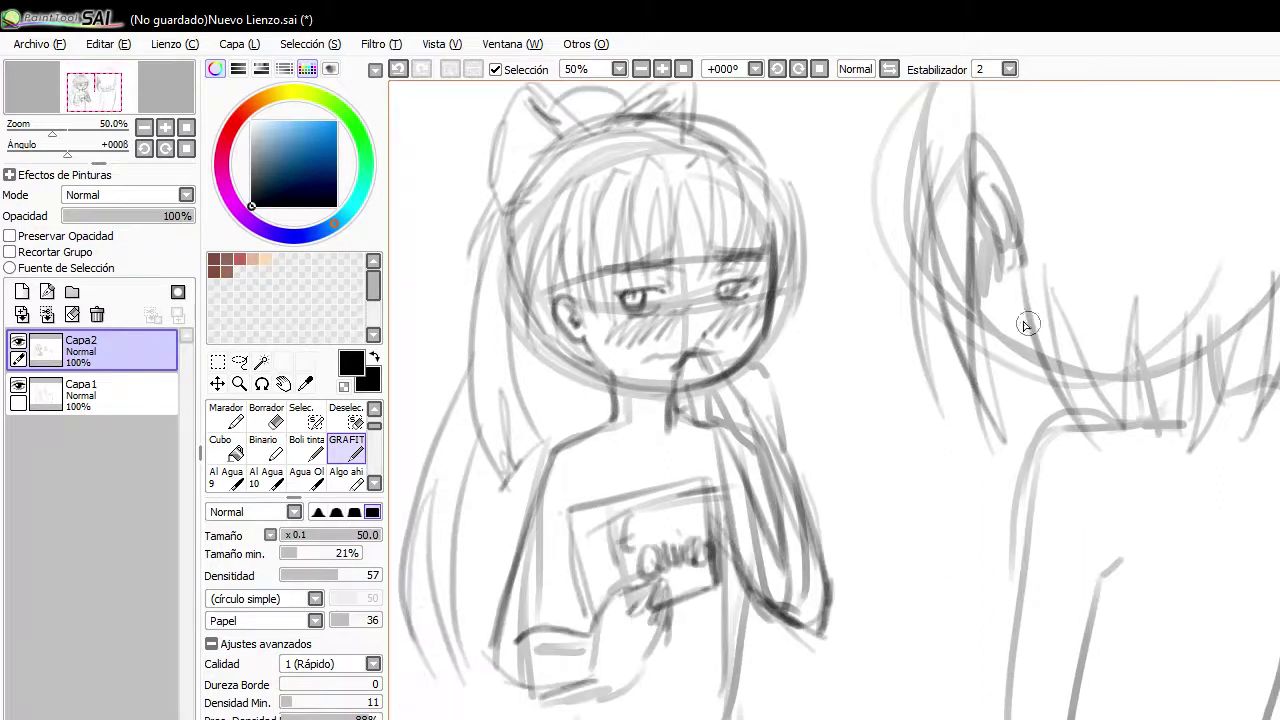
{"action": "left_click_drag", "start_coordinate": [980, 314], "coordinate": [1058, 388]}
{"action": "left_click_drag", "start_coordinate": [1182, 425], "coordinate": [1051, 441]}
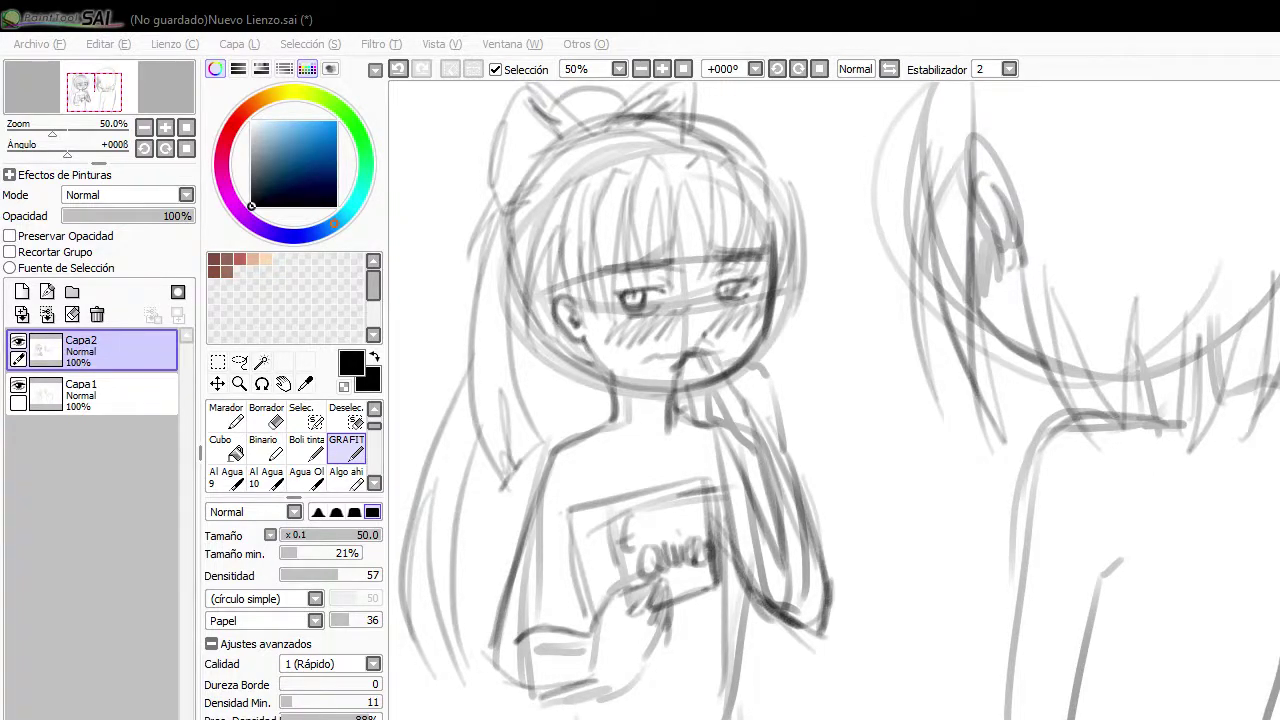
Switch to League of Legends, accept the found match and select the champion Jinx
{"action": "key", "text": "alt+Tab"}
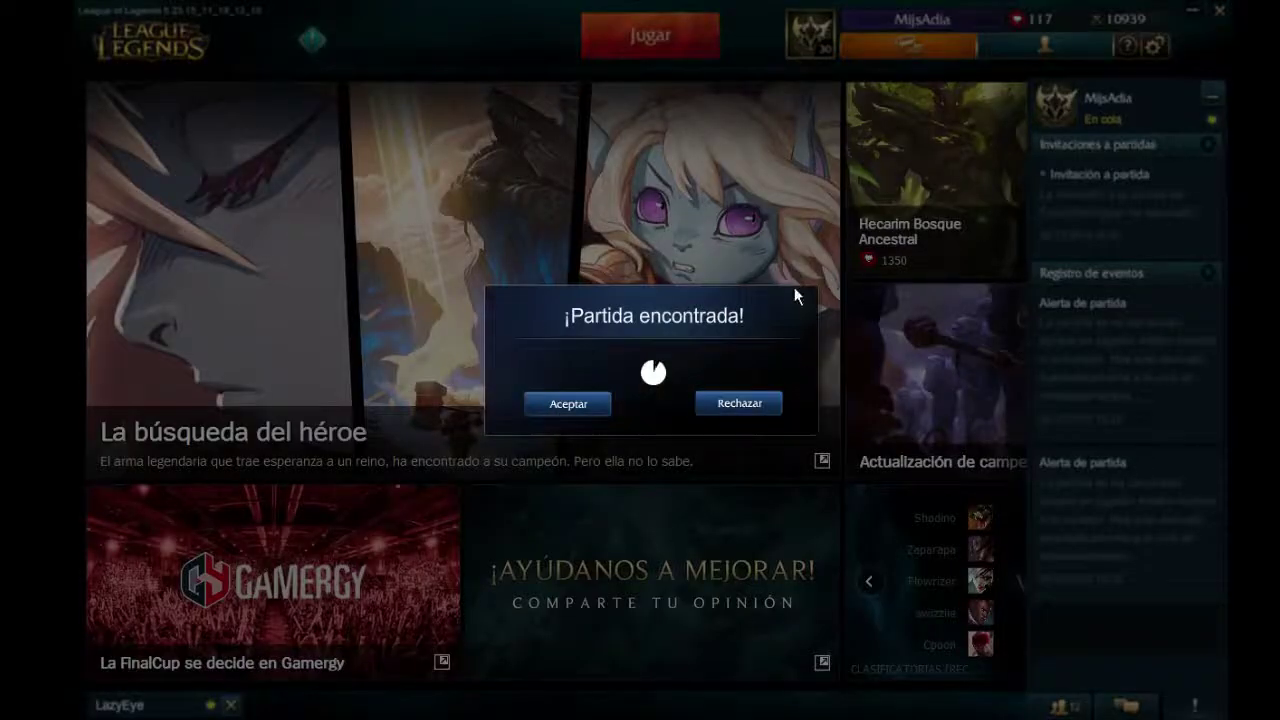
{"action": "left_click", "coordinate": [578, 405]}
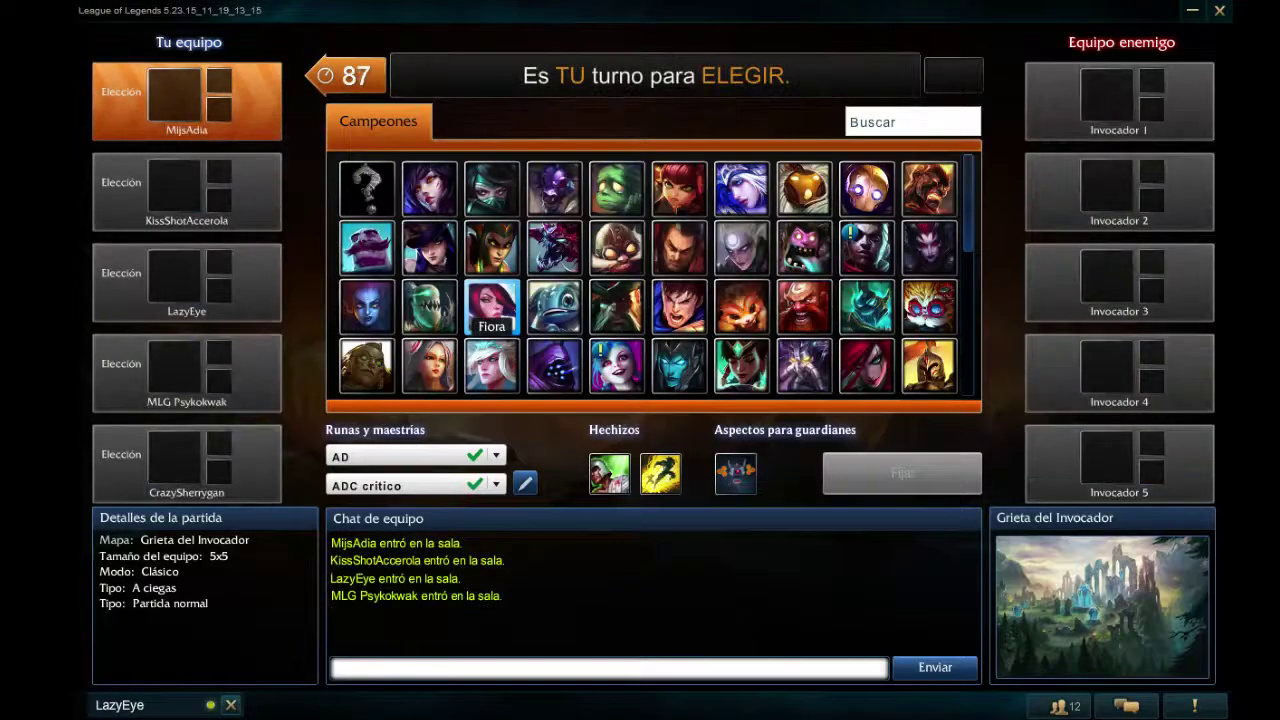
{"action": "left_click", "coordinate": [616, 366]}
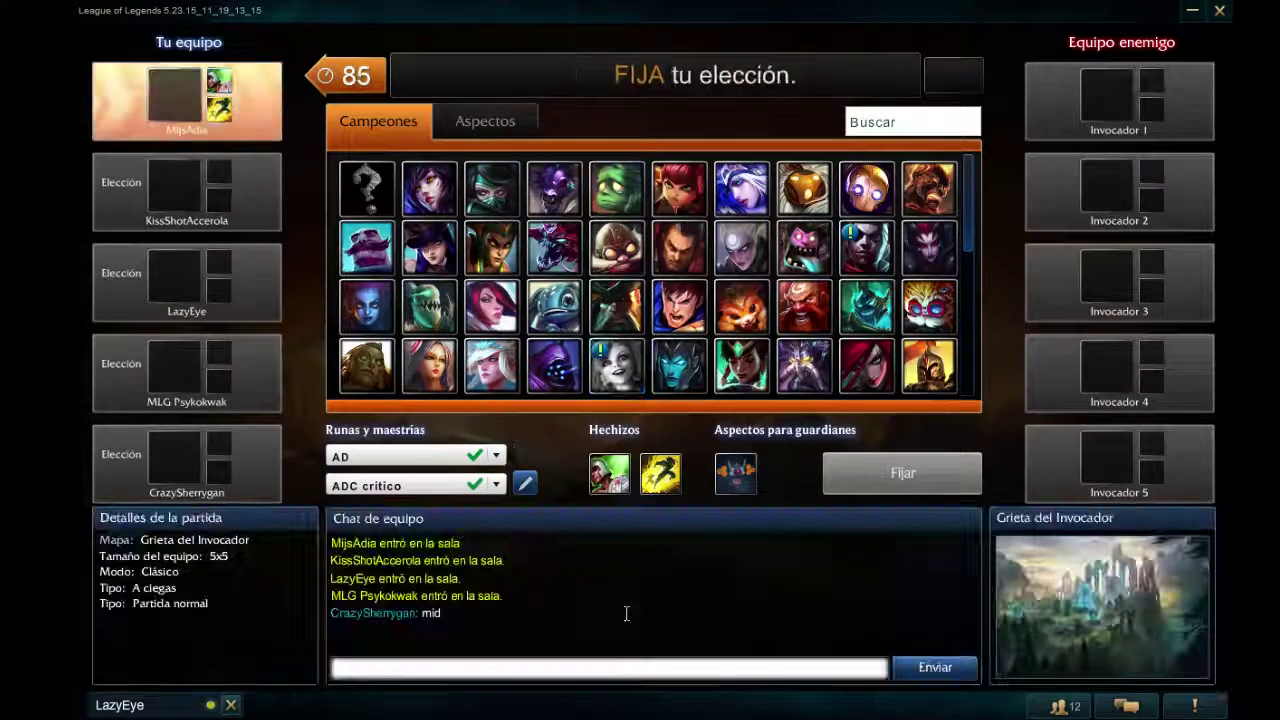